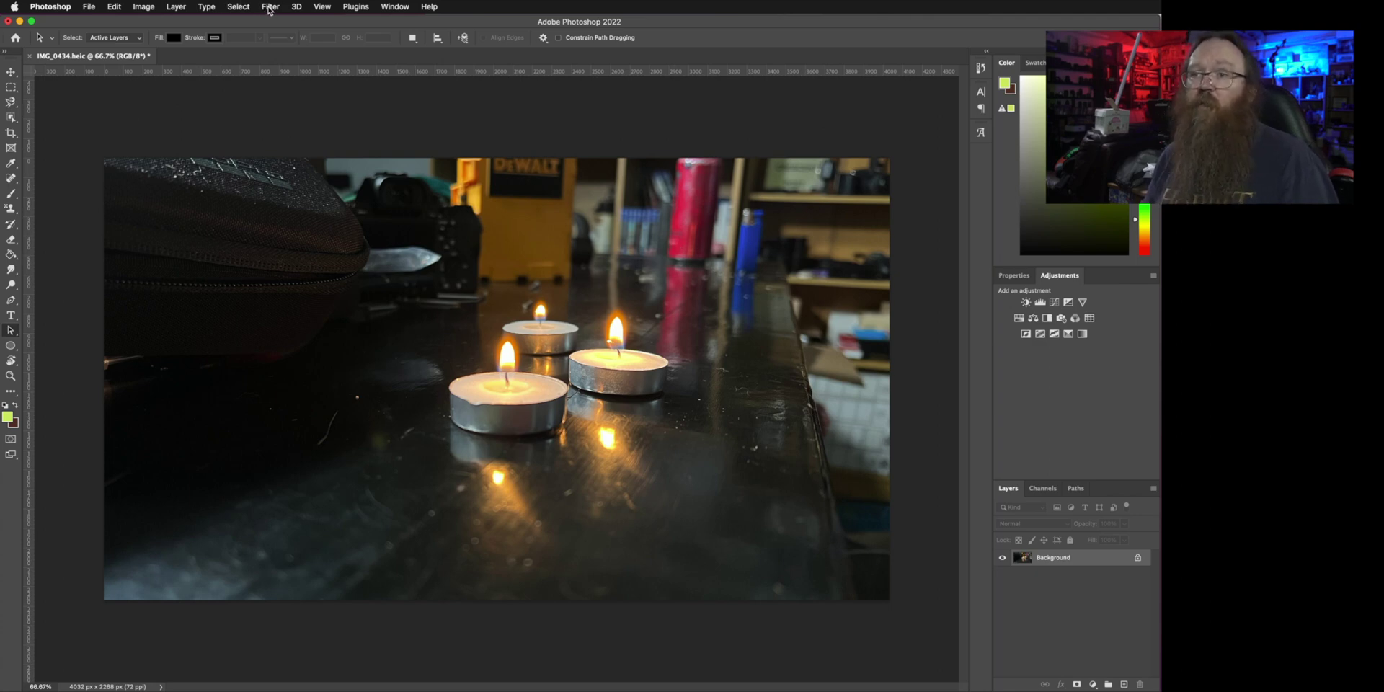
# Step: Launch the Dehancer Film filter on the candle photo
pyautogui.click(269, 9)
pyautogui.moveTo(339, 273)
pyautogui.click(462, 276)
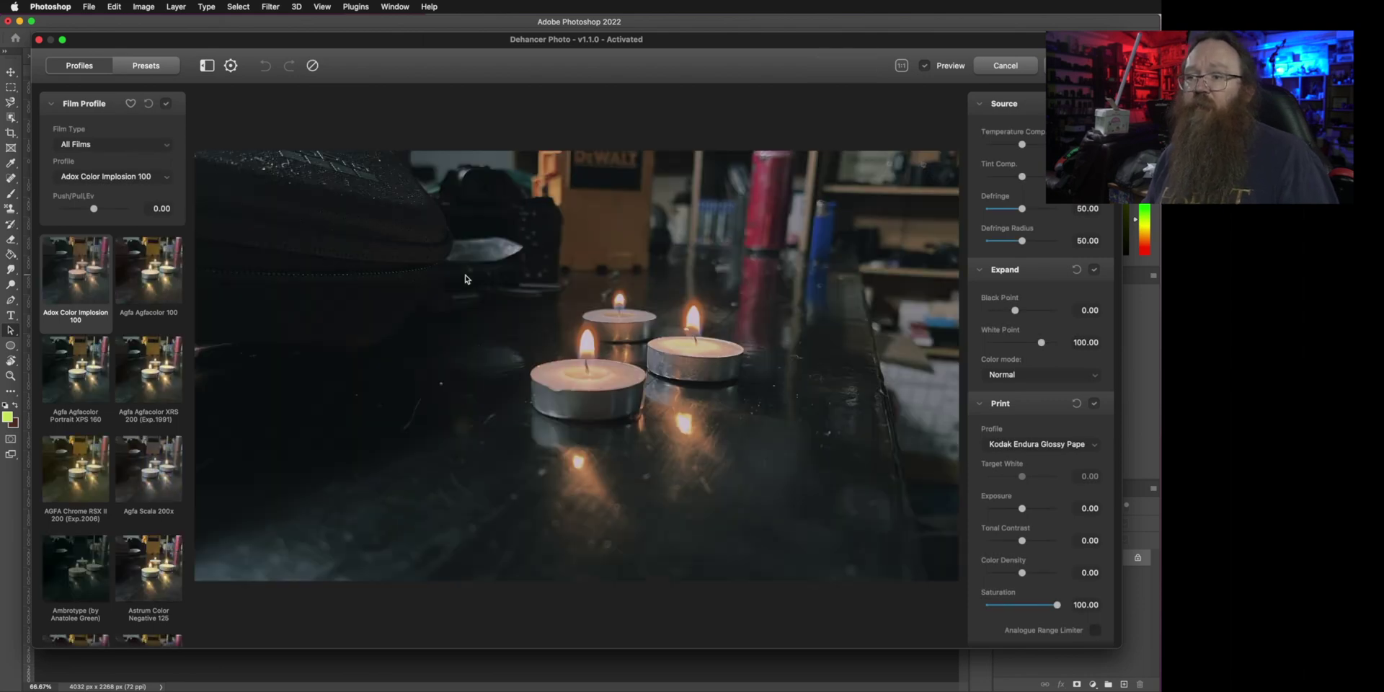
# Step: Turn off Dehancer's preview to view the original candle photo
pyautogui.click(927, 66)
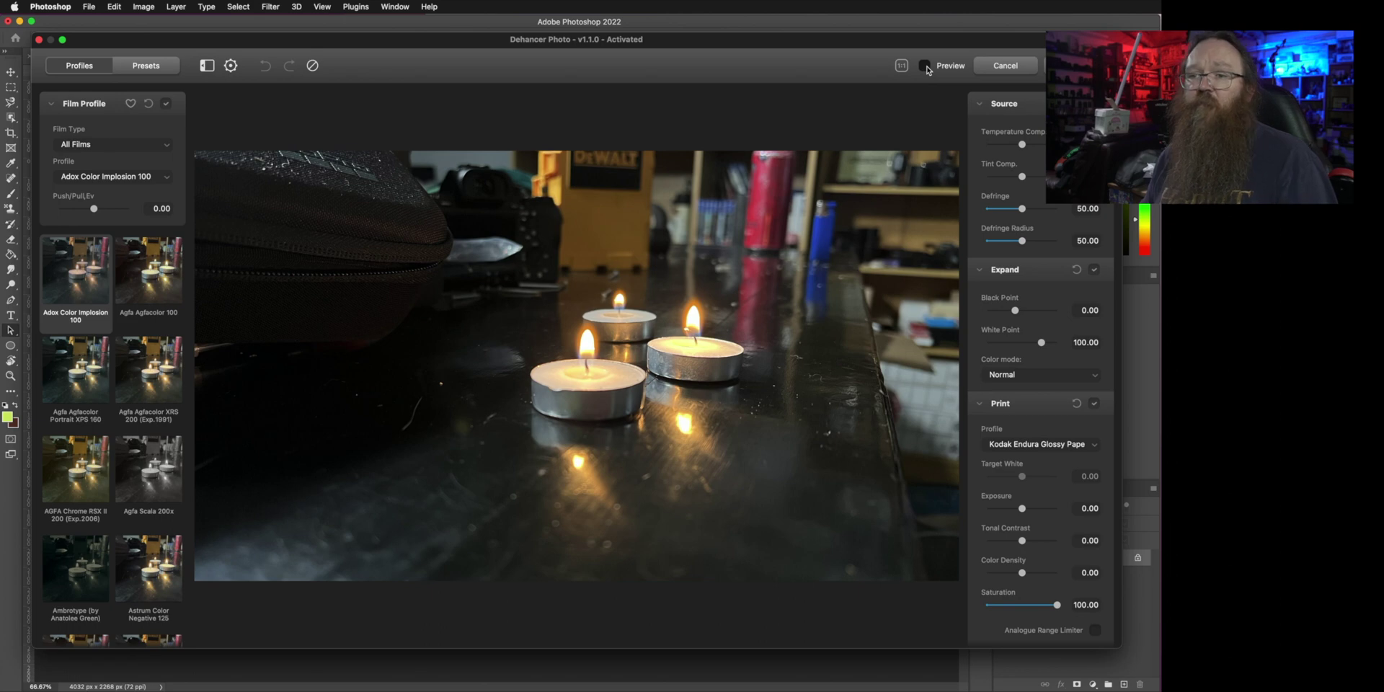
pyautogui.scroll(-15, 94, 290)
pyautogui.scroll(-10, 94, 290)
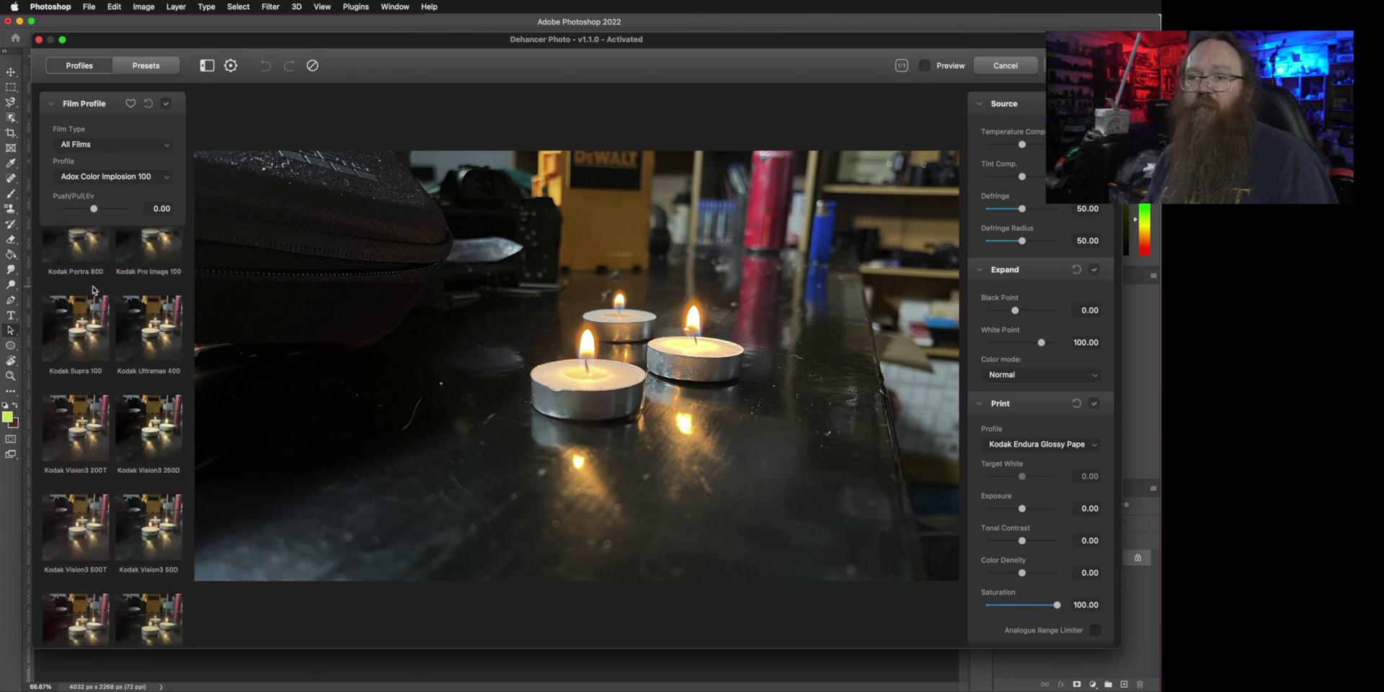
pyautogui.scroll(20, 93, 290)
# Step: Browse the film type and profile lists, keep Adox Color Implosion 100, and restore the preview
pyautogui.click(155, 146)
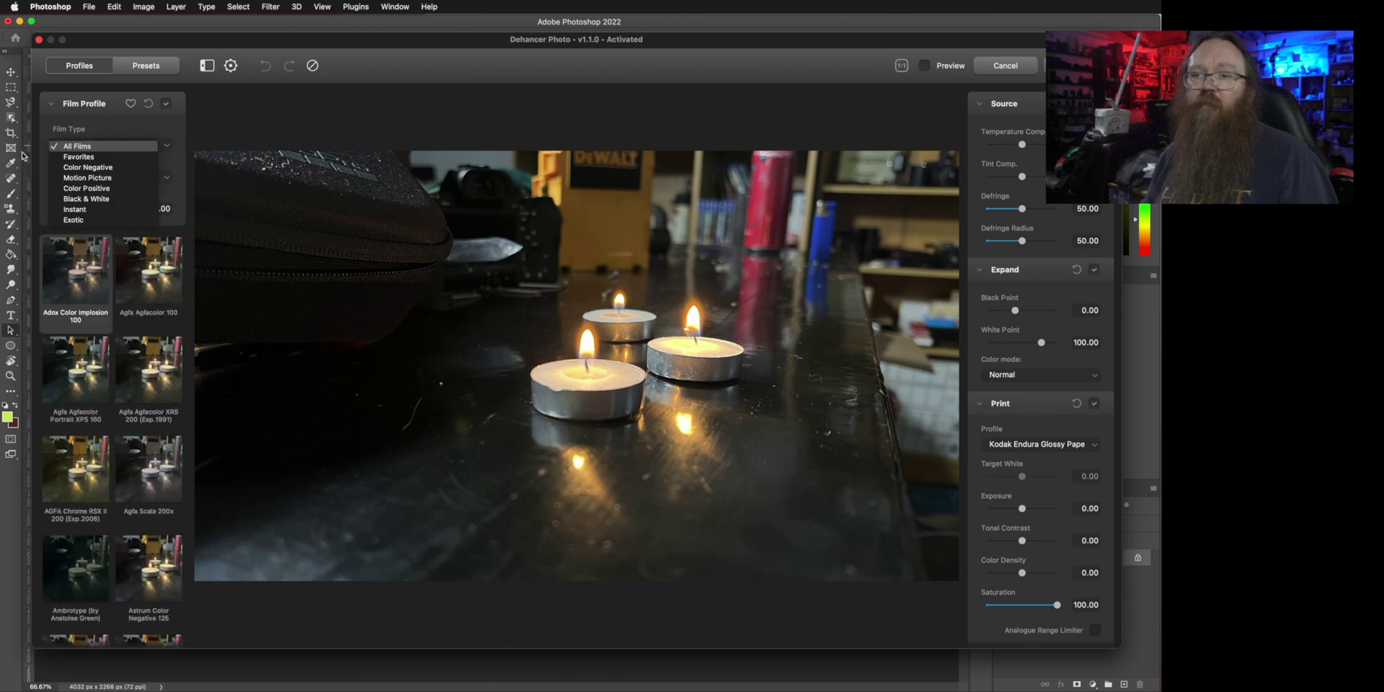
pyautogui.click(114, 146)
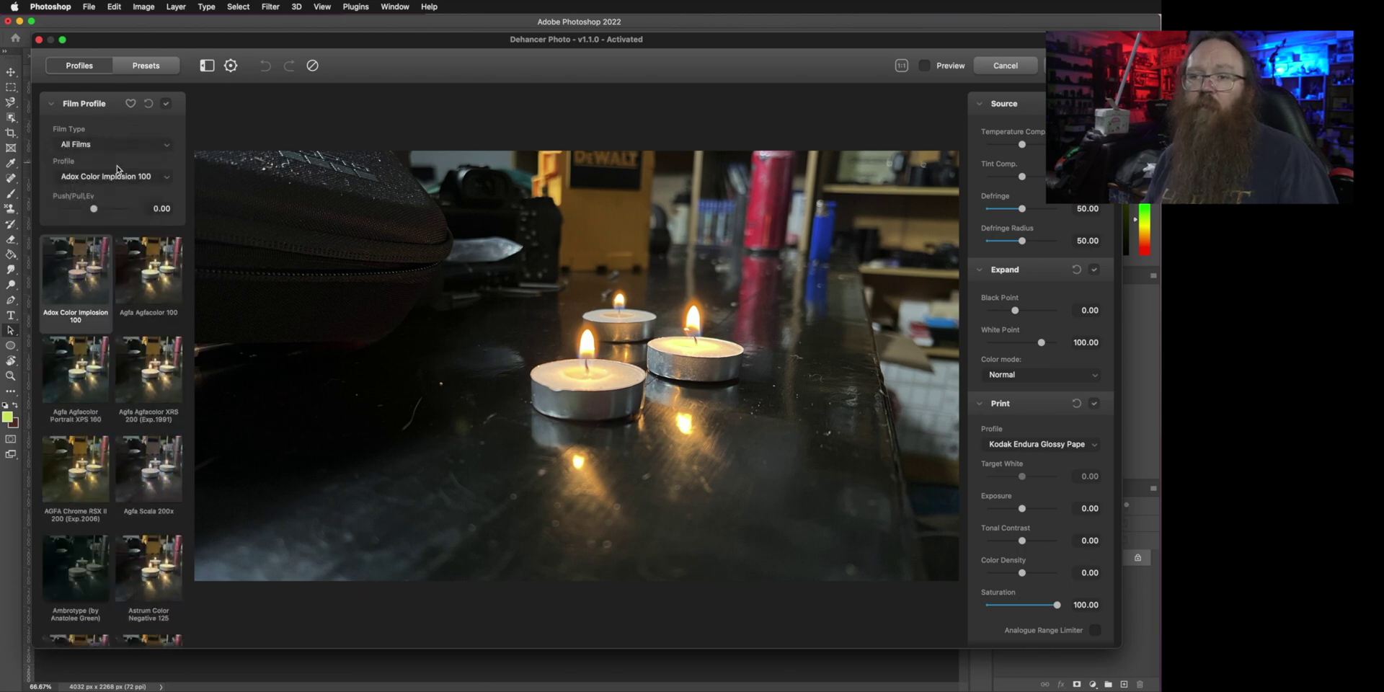
pyautogui.click(119, 176)
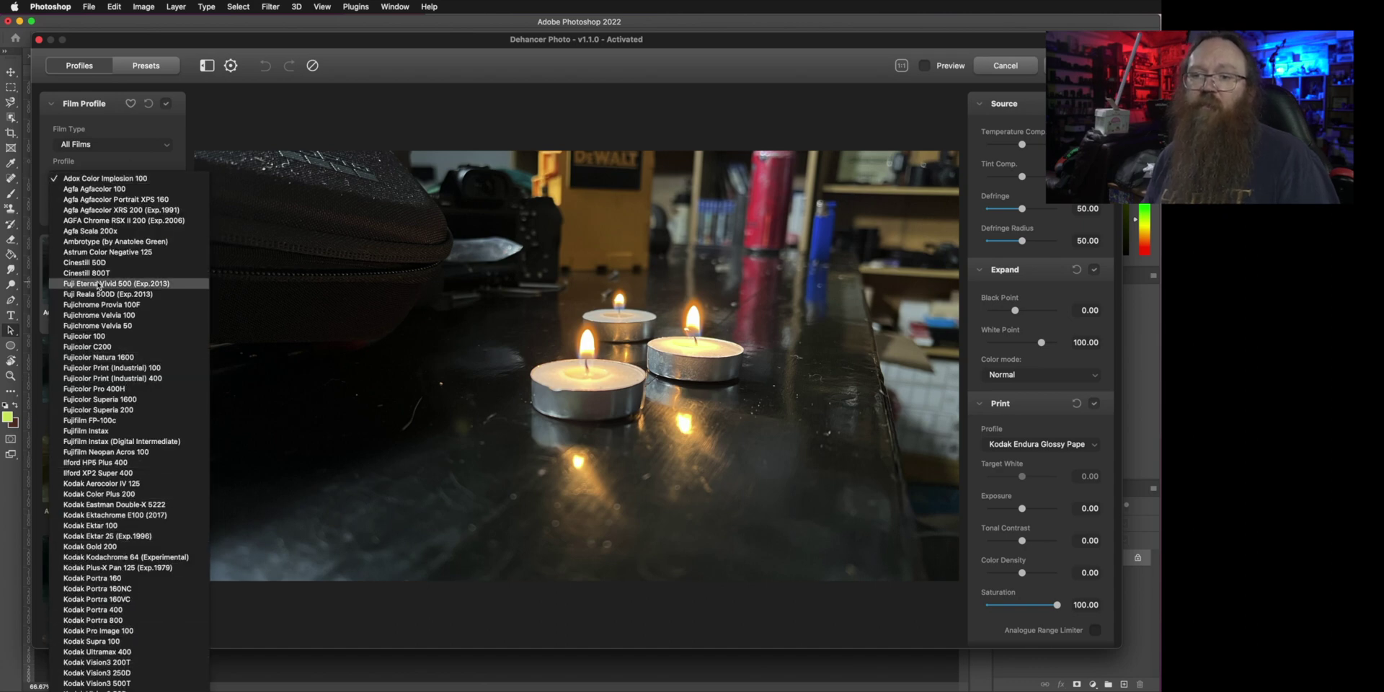
pyautogui.click(127, 175)
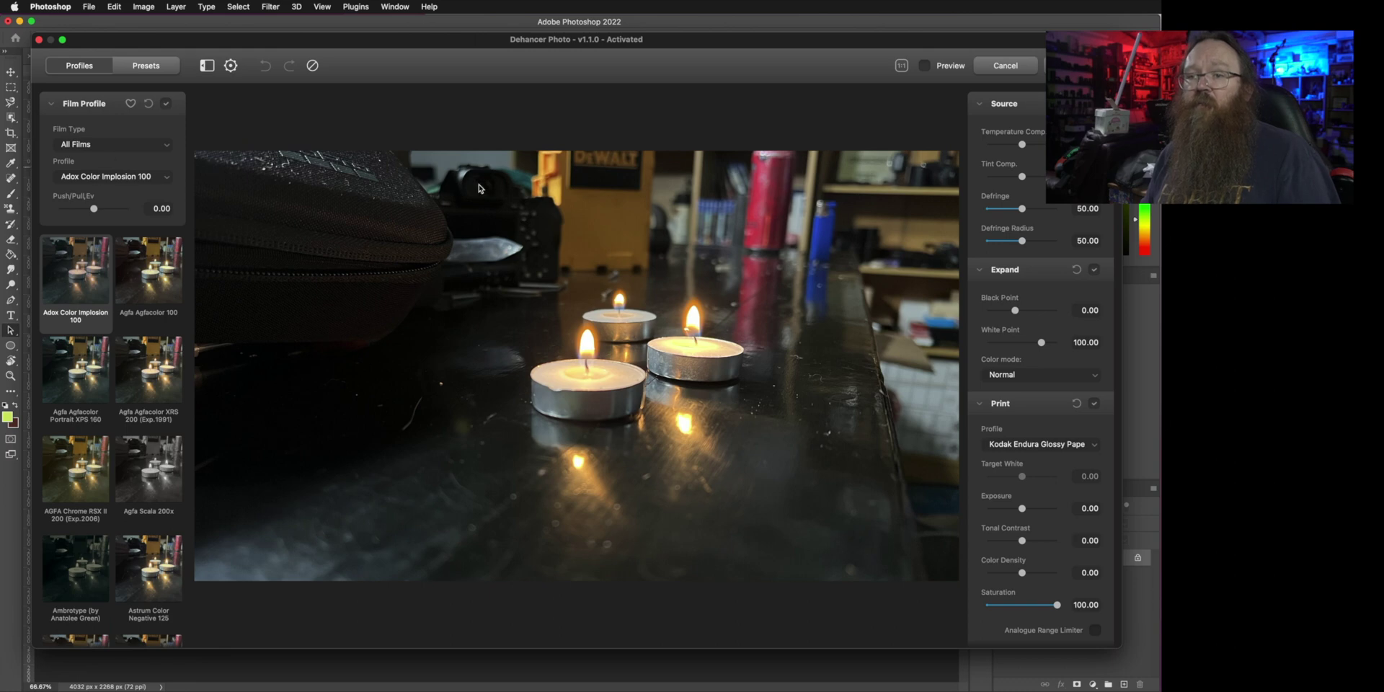
pyautogui.click(925, 65)
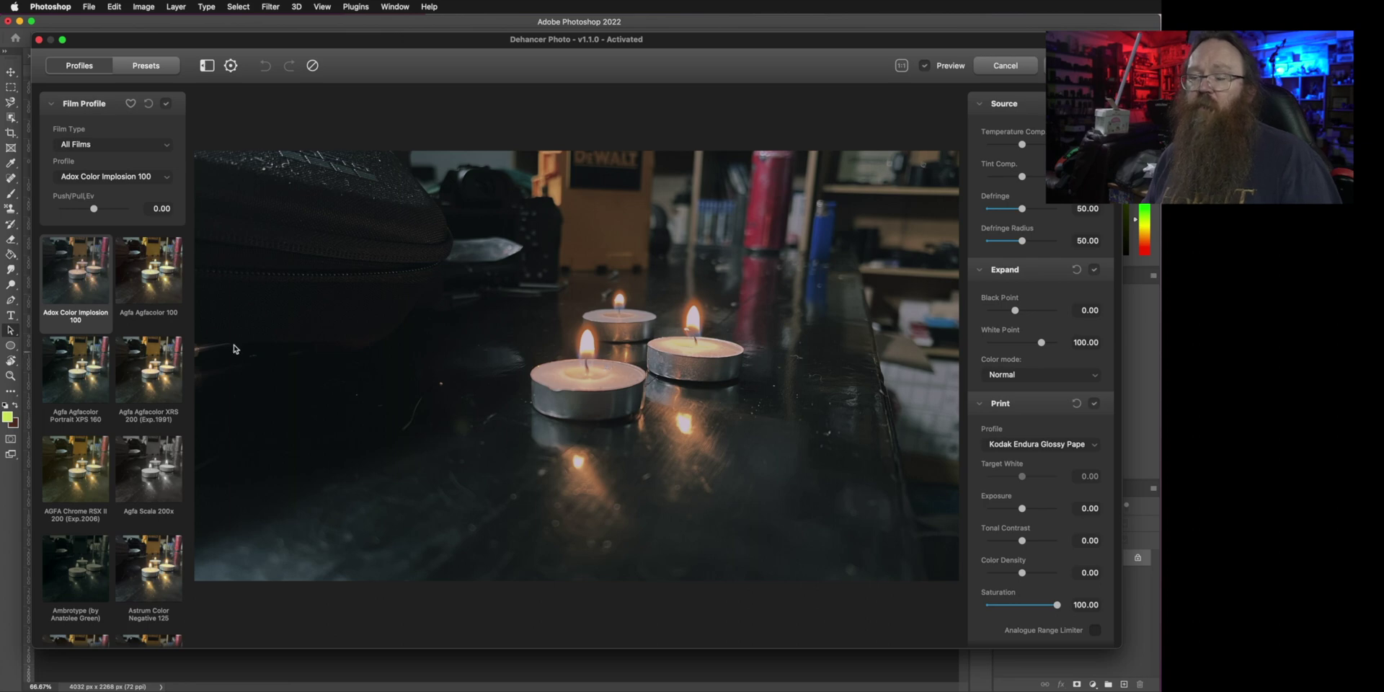
# Step: Try Fujichrome, Fujicolor, Instax and Kodak film profiles, ending on Kodak Vision3 250D
pyautogui.scroll(-10, 91, 504)
pyautogui.click(92, 553)
pyautogui.scroll(-3, 92, 553)
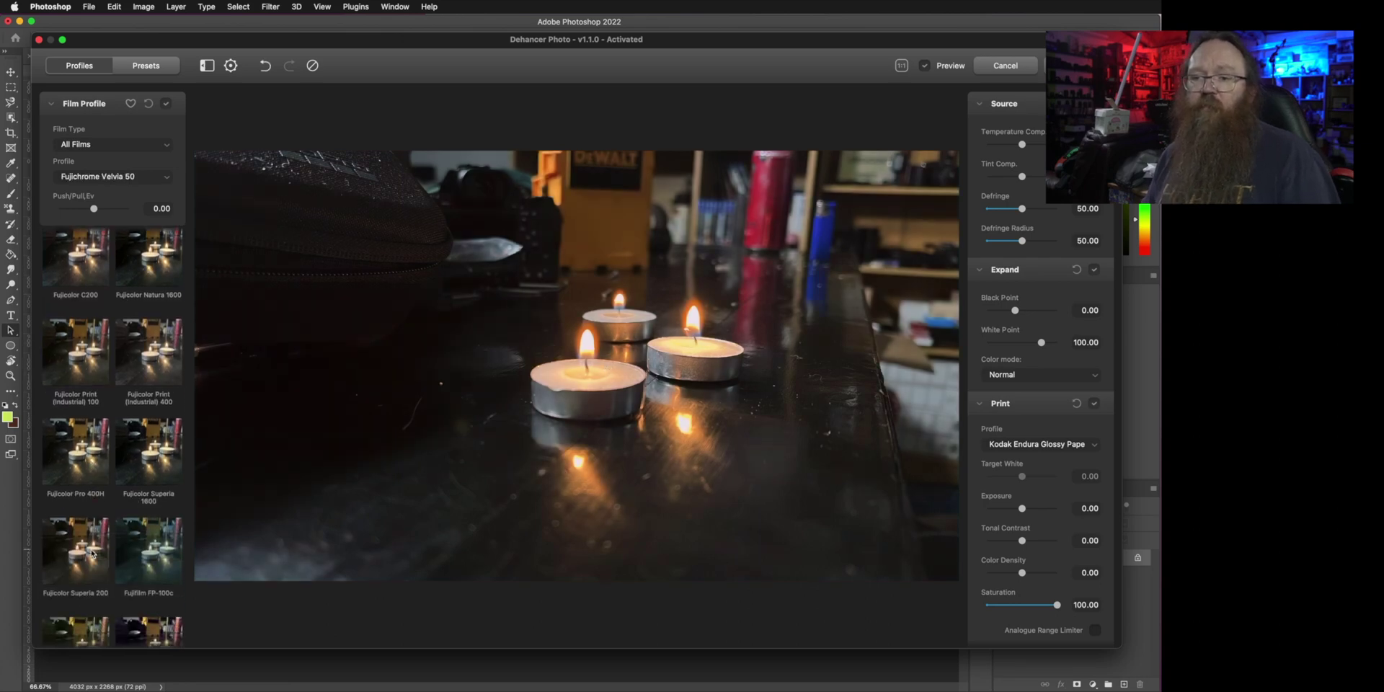
pyautogui.click(83, 554)
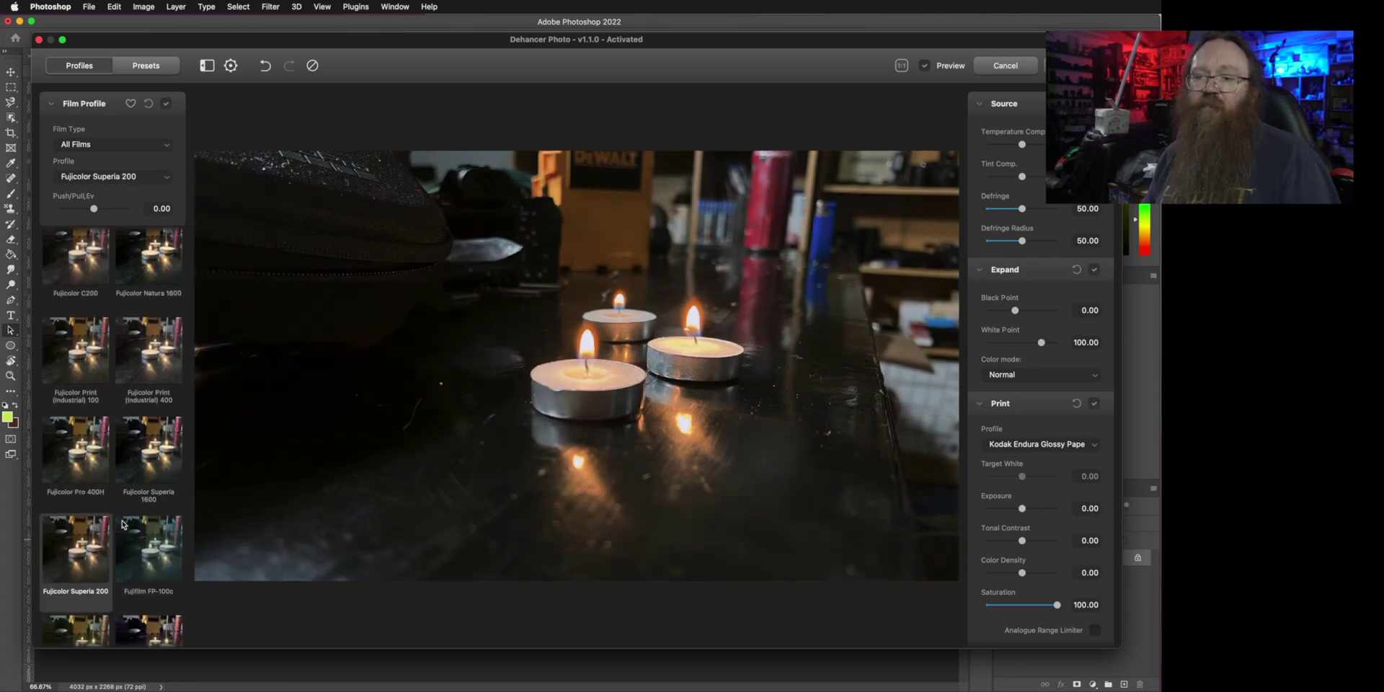
pyautogui.click(149, 449)
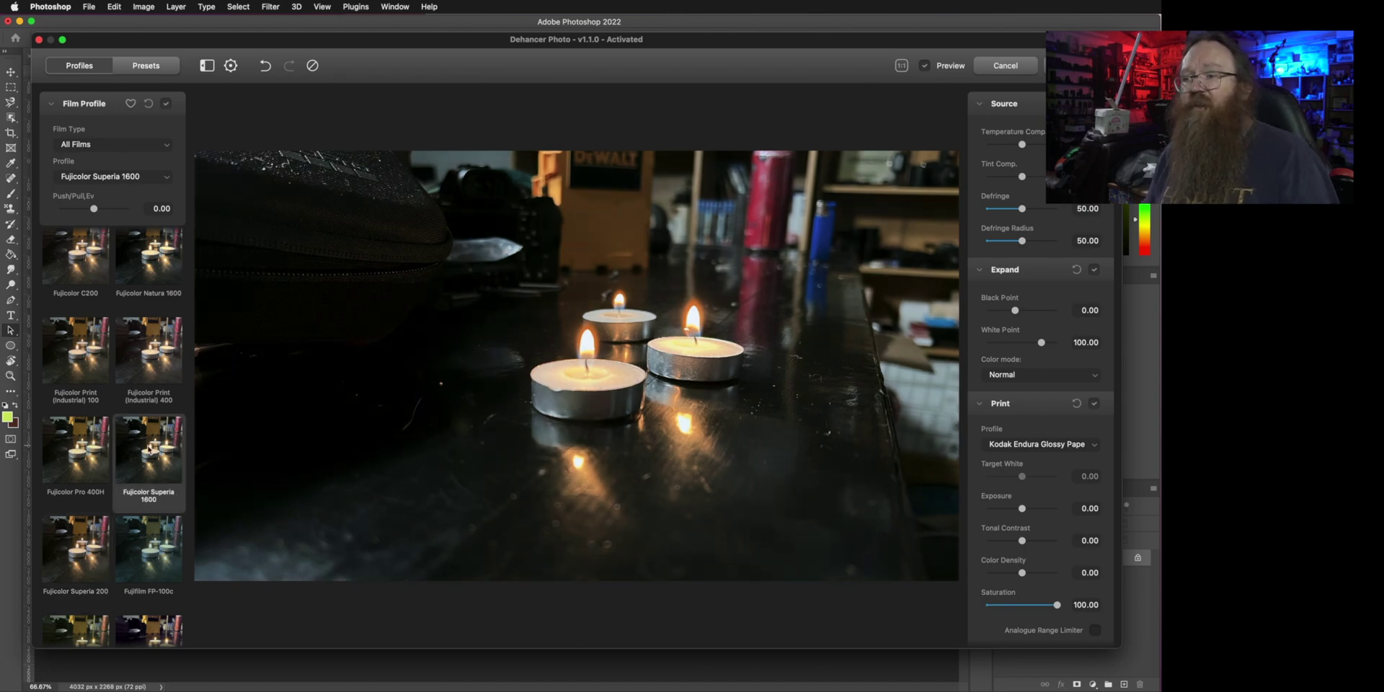
pyautogui.scroll(-6, 148, 449)
pyautogui.click(146, 448)
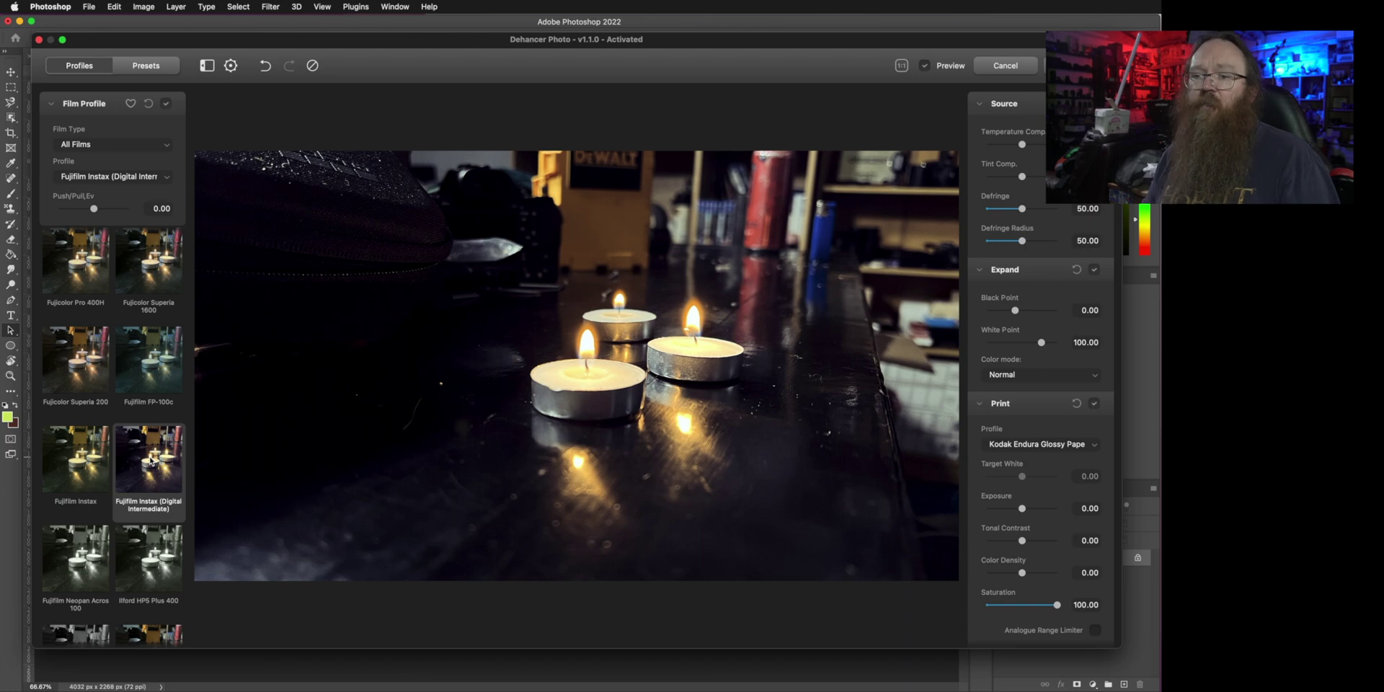
pyautogui.click(89, 473)
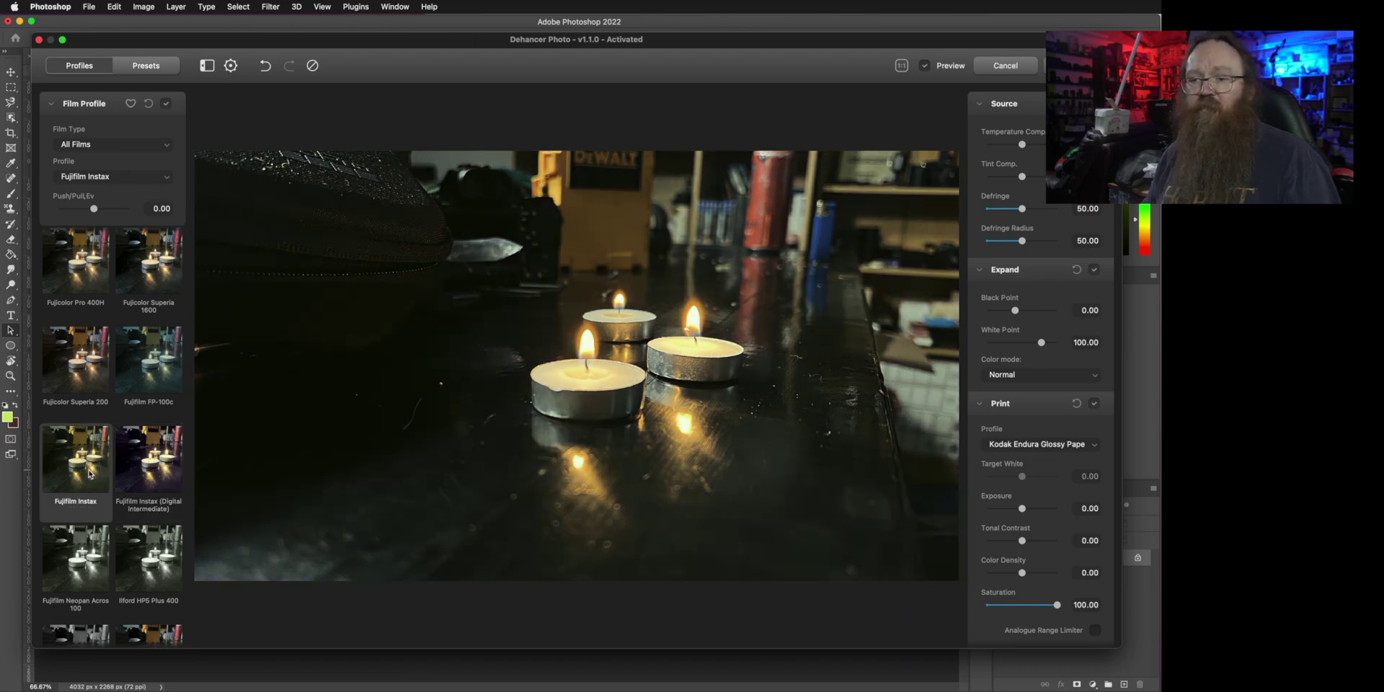
pyautogui.scroll(-5, 150, 440)
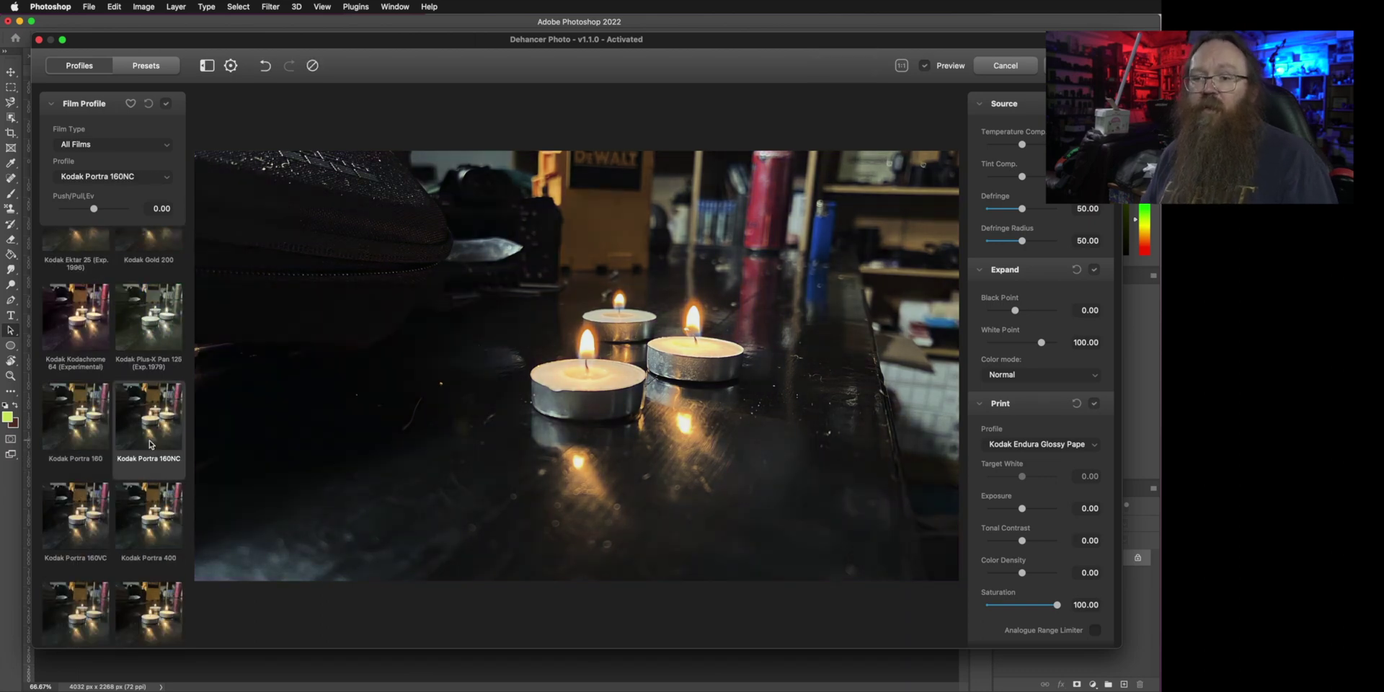
pyautogui.click(149, 440)
pyautogui.scroll(-3, 146, 486)
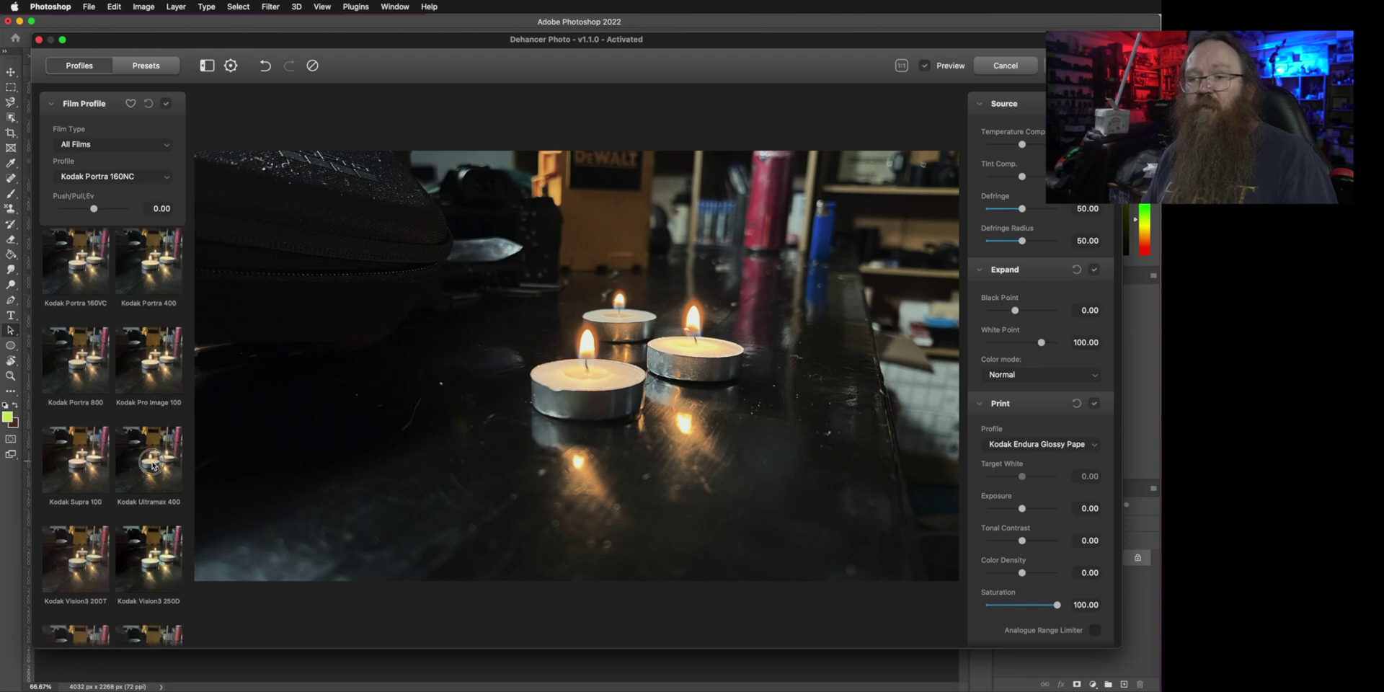
pyautogui.click(139, 465)
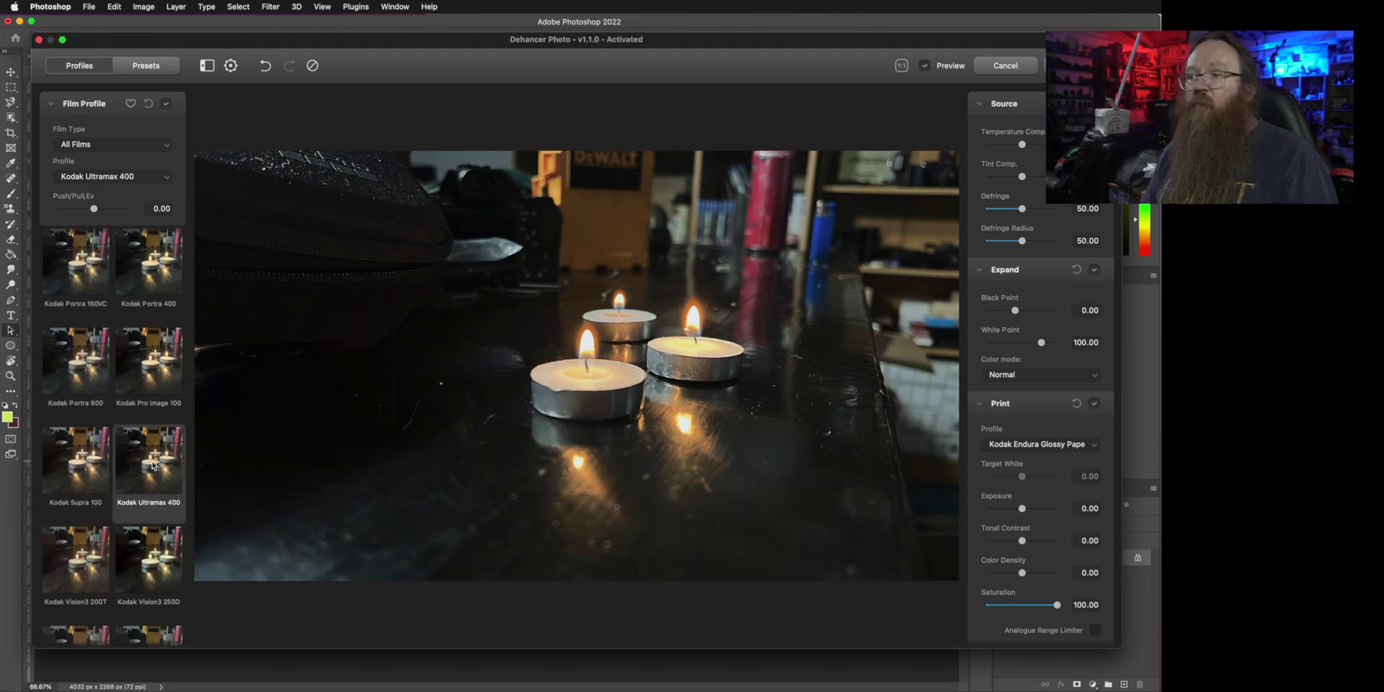
pyautogui.click(92, 466)
pyautogui.click(86, 563)
pyautogui.click(127, 571)
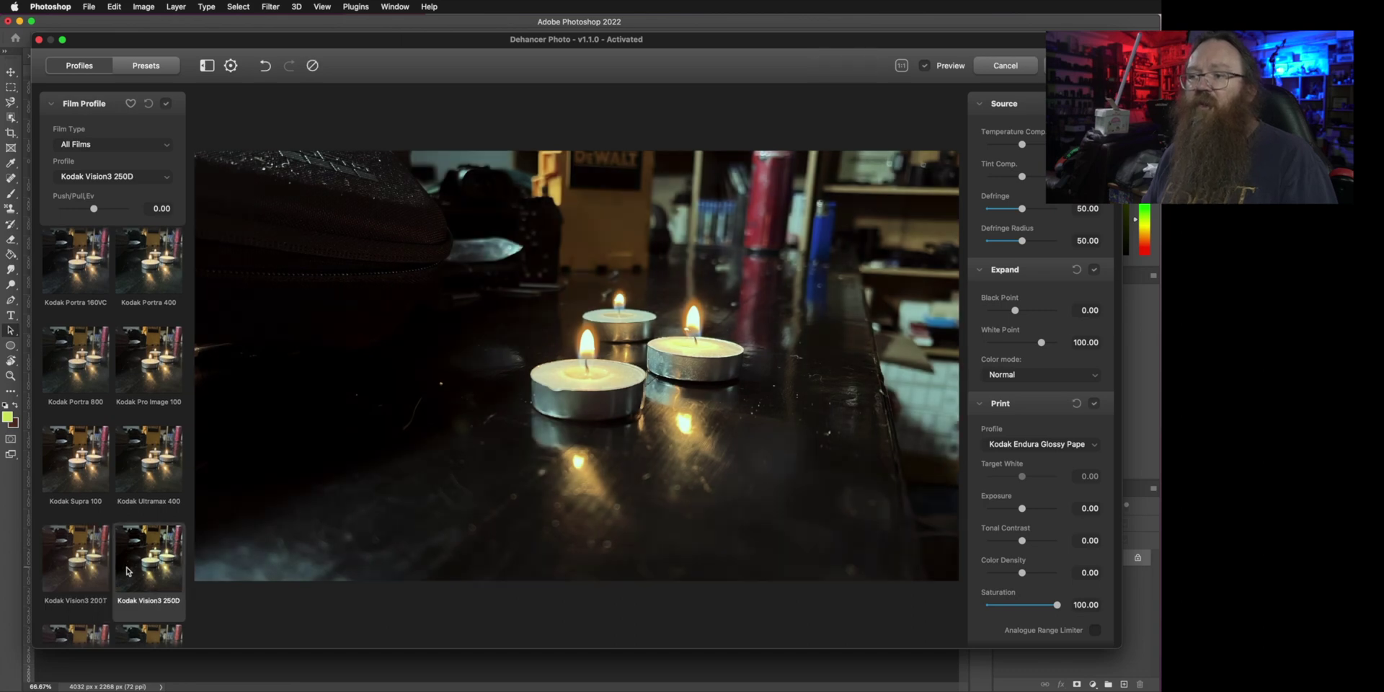
# Step: Try Konica Minolta VX400, Lomochrome, Rollei, Svema, Polaroid and ORWO profiles
pyautogui.scroll(-5, 116, 573)
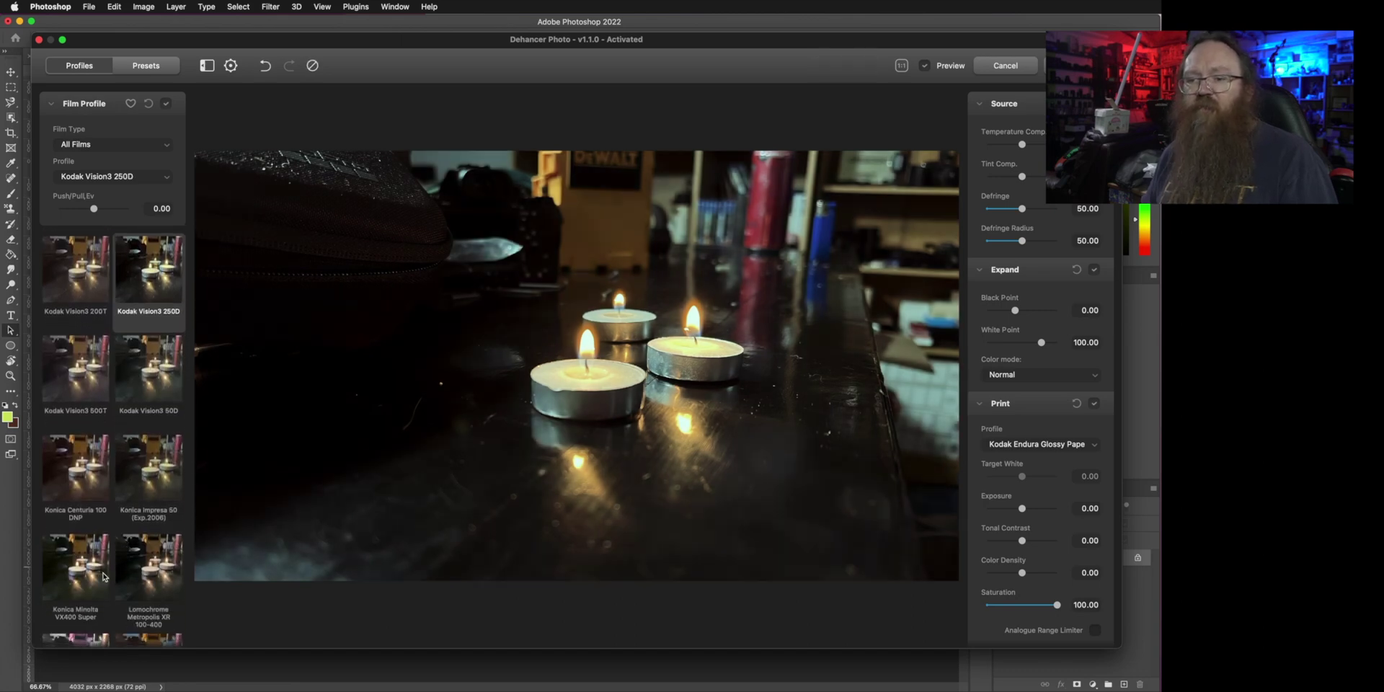
pyautogui.click(101, 575)
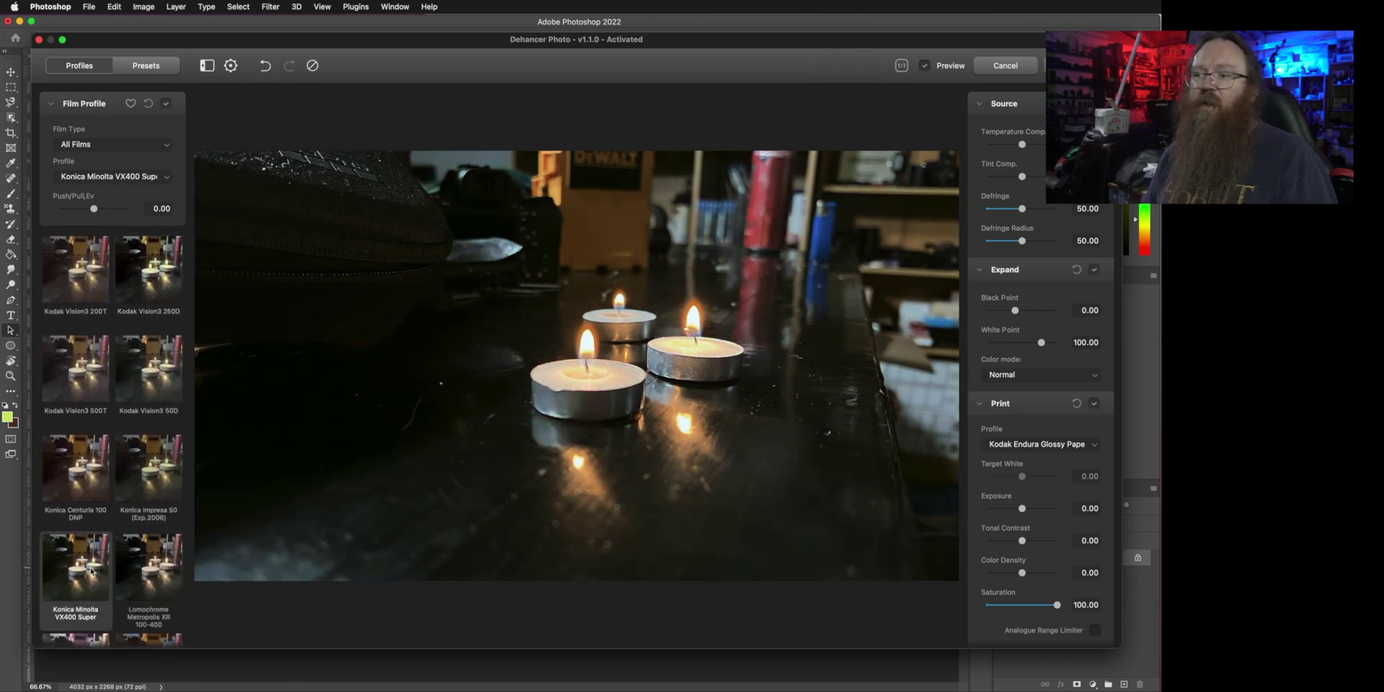
pyautogui.click(150, 568)
pyautogui.scroll(-5, 139, 564)
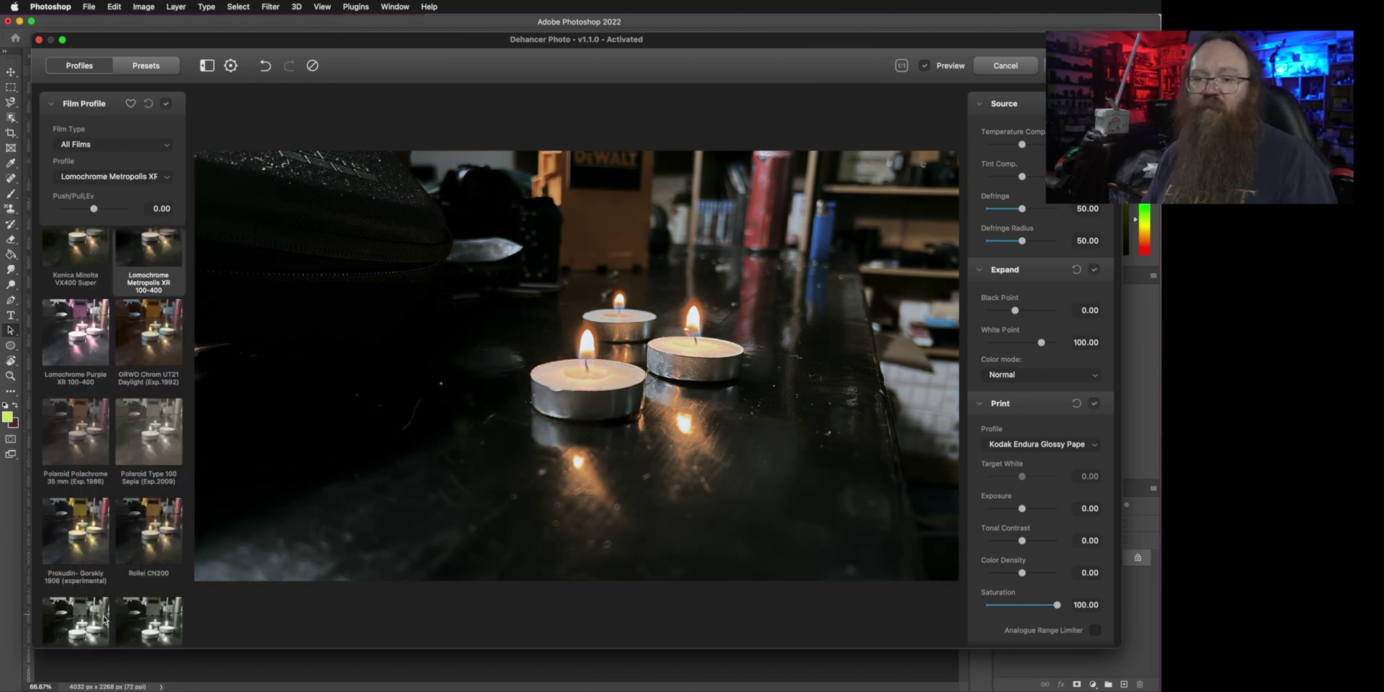
pyautogui.click(93, 541)
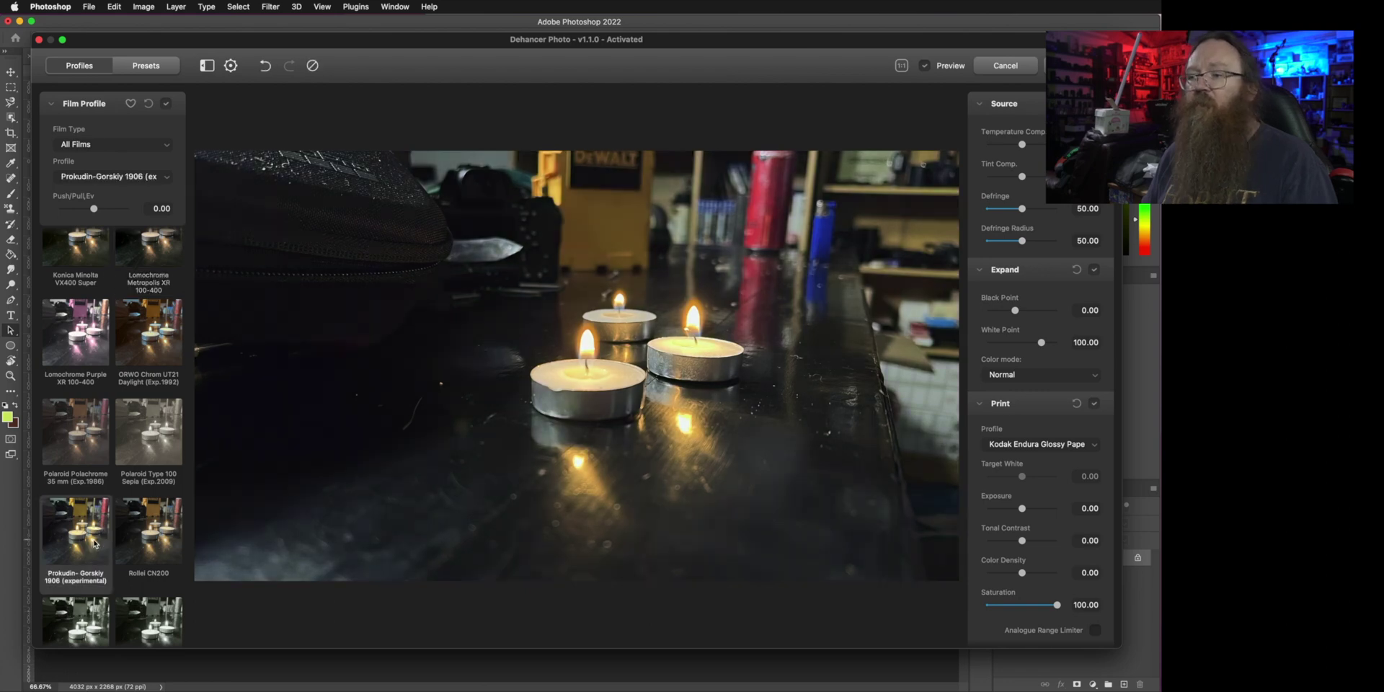
pyautogui.press('Down')
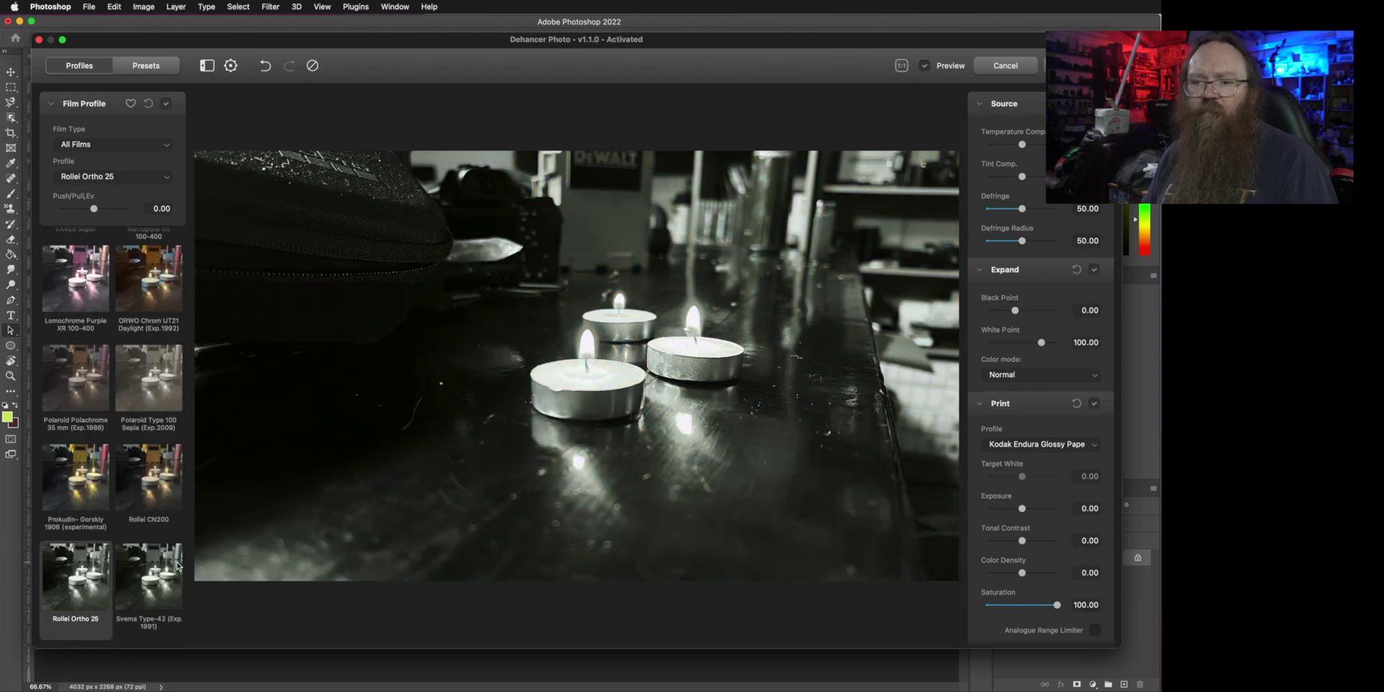
pyautogui.click(132, 578)
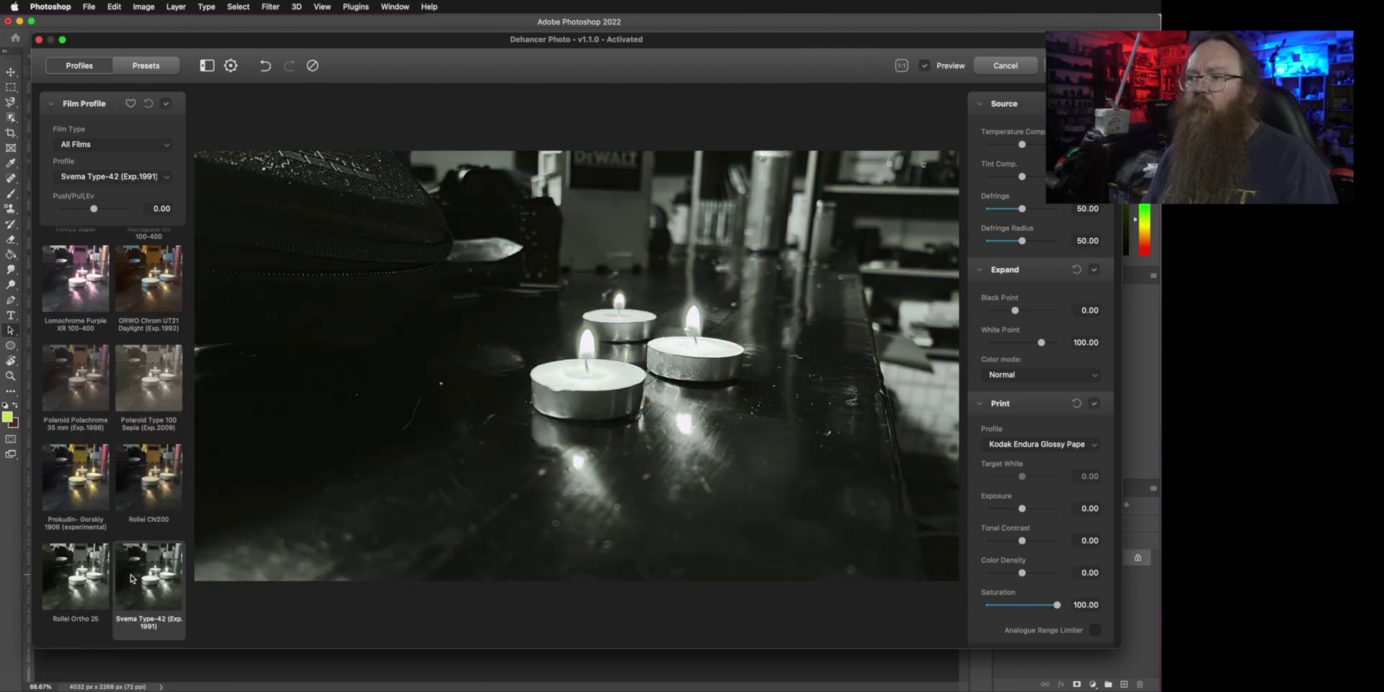
pyautogui.click(83, 575)
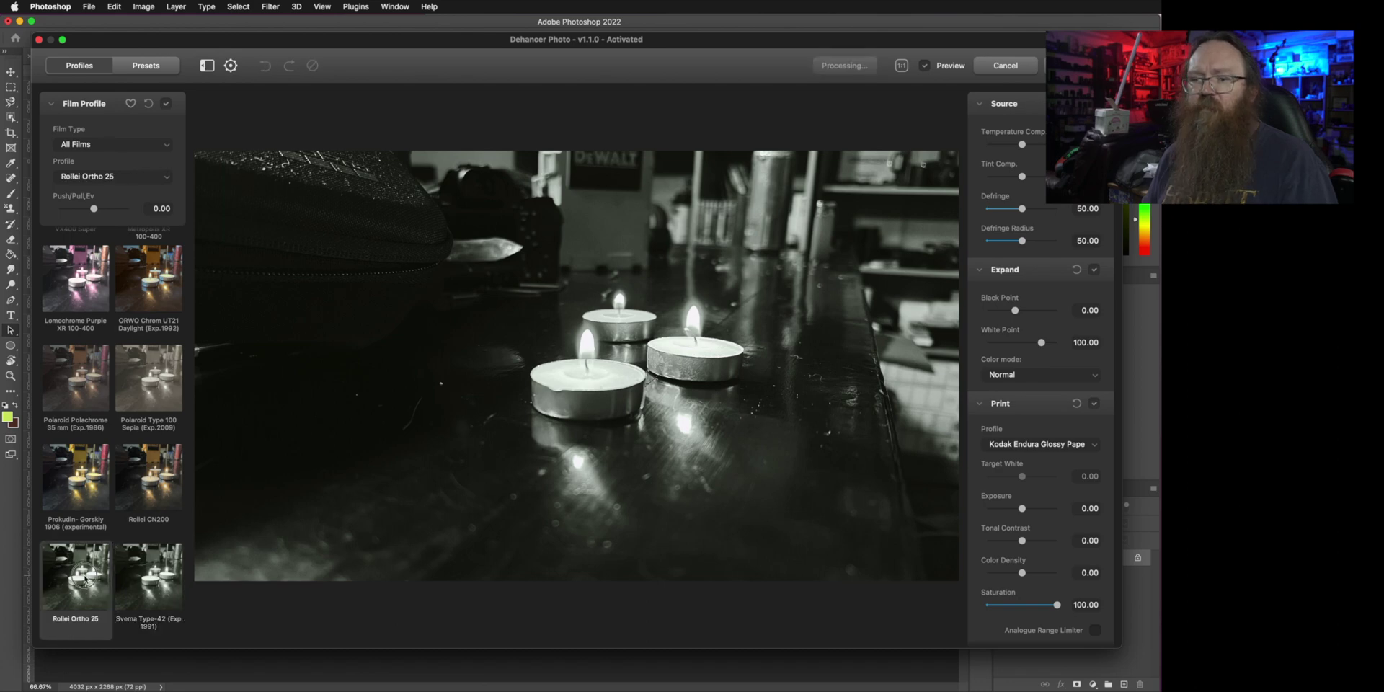
pyautogui.click(77, 368)
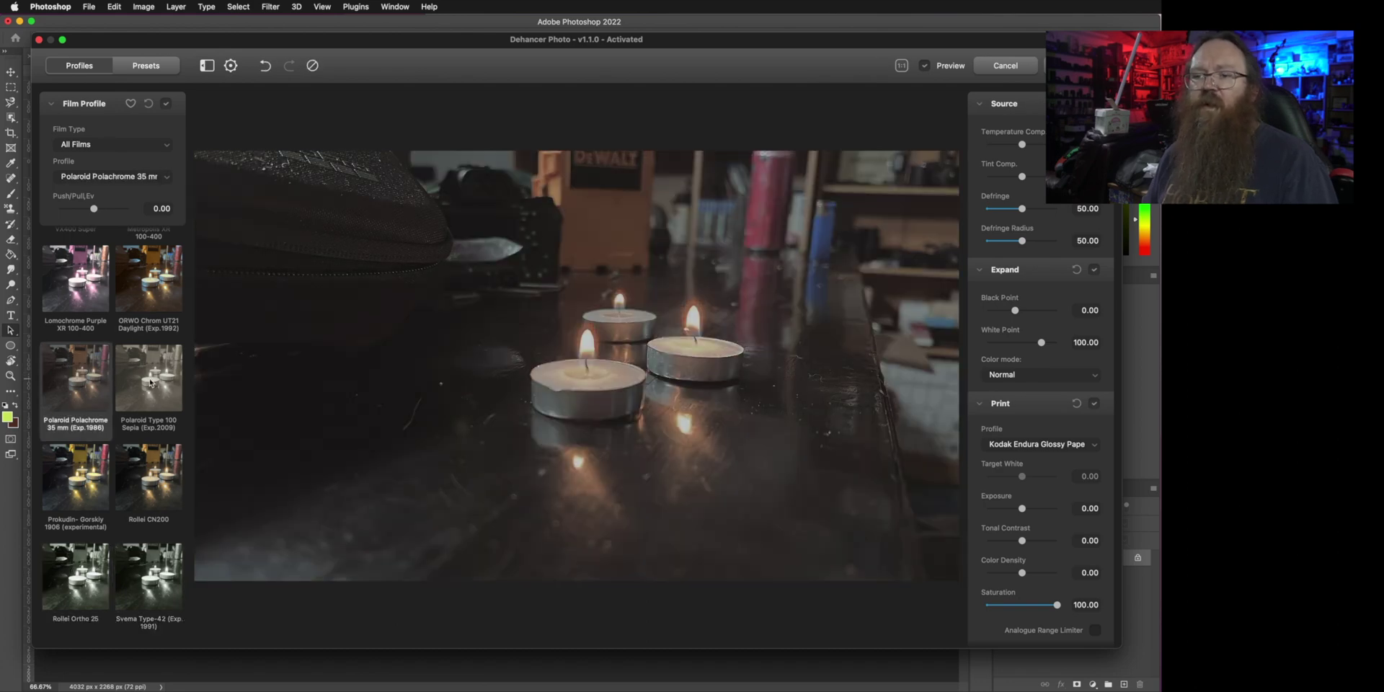
pyautogui.click(150, 382)
pyautogui.click(83, 271)
pyautogui.press('Right')
pyautogui.scroll(3, 52, 453)
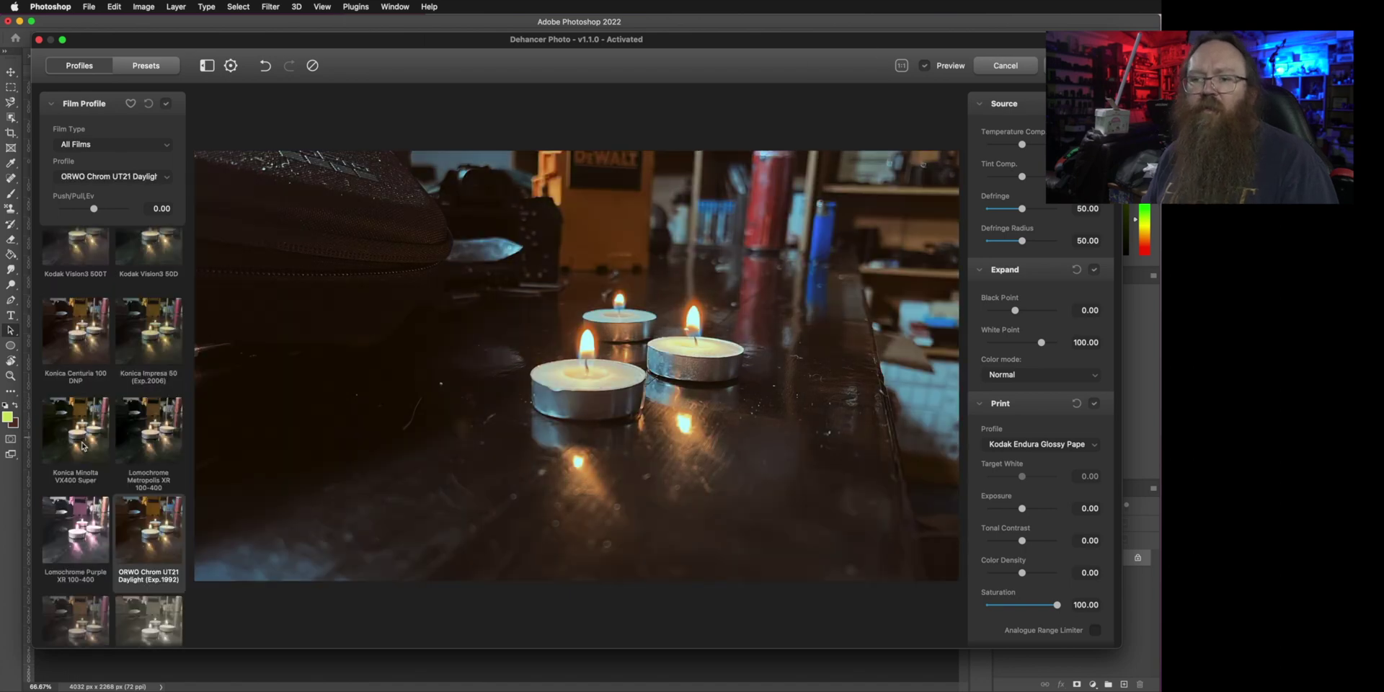
# Step: Compare Konica profiles and apply Konica Centuria 100 DNP
pyautogui.click(92, 441)
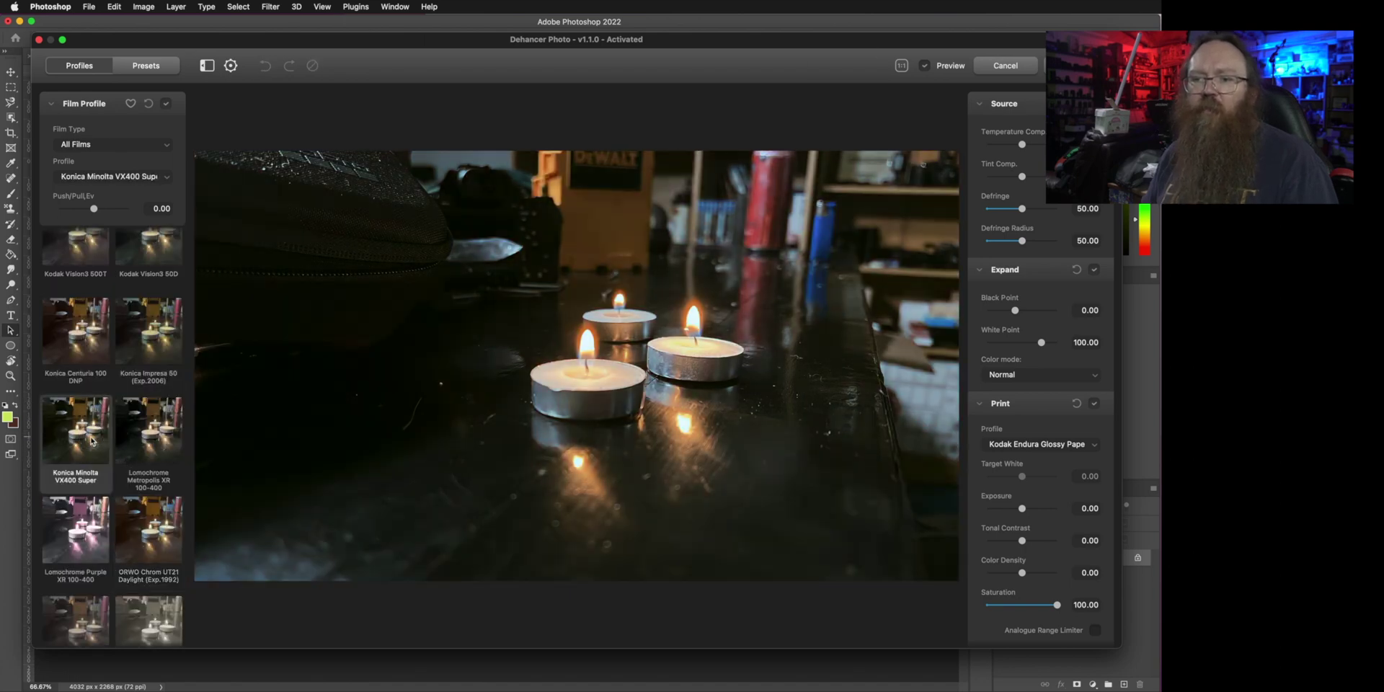
pyautogui.click(151, 339)
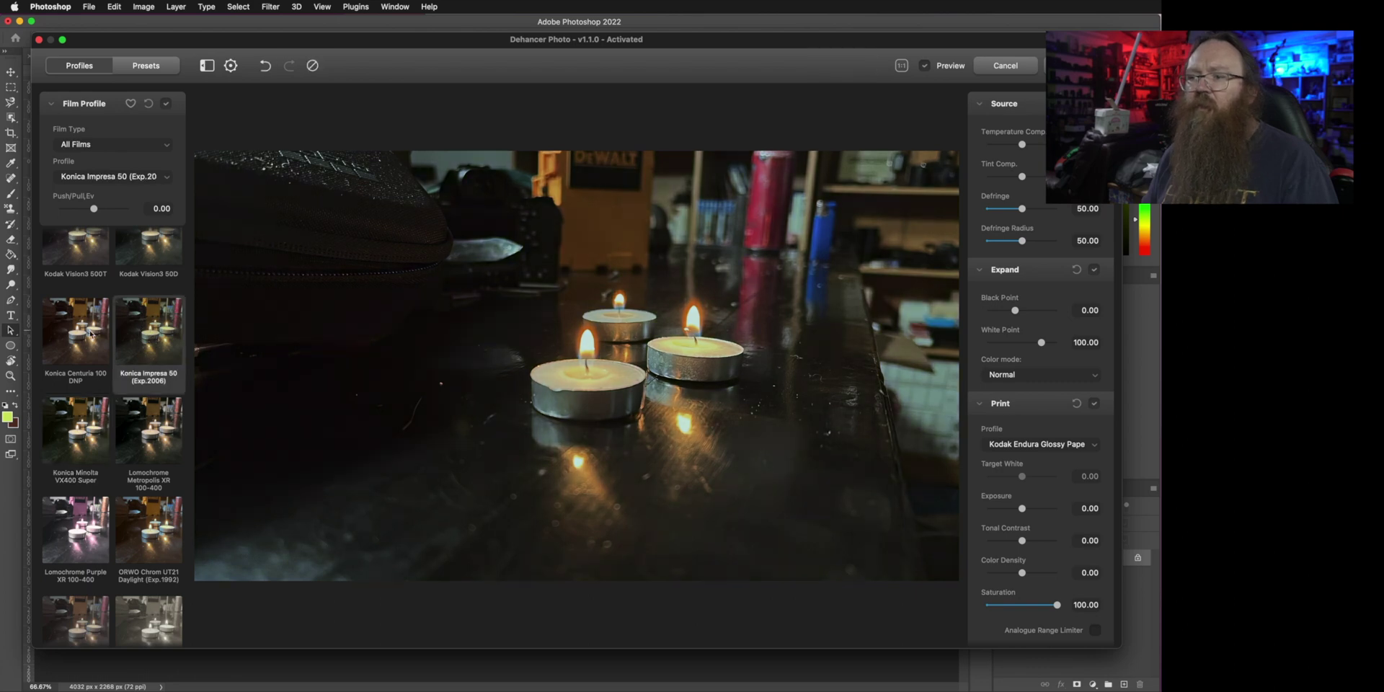
pyautogui.click(90, 333)
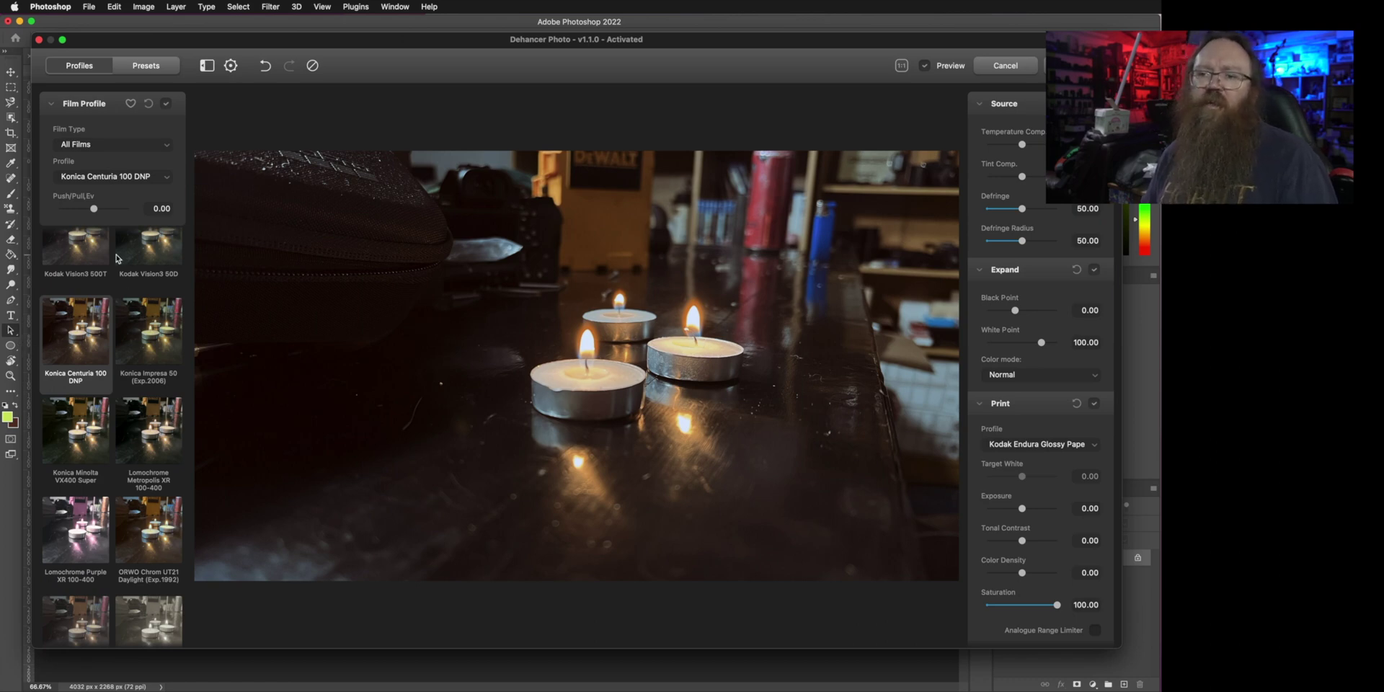
pyautogui.scroll(-1, 117, 259)
pyautogui.scroll(15, 117, 259)
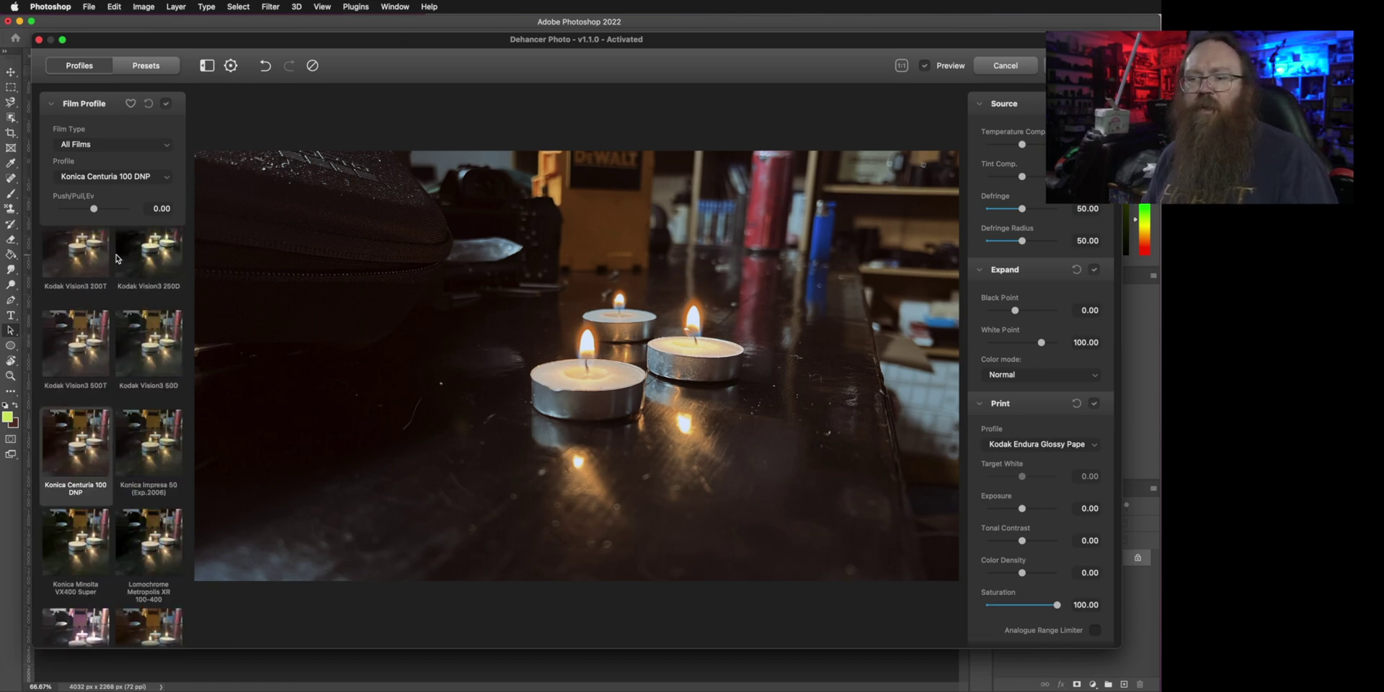
pyautogui.scroll(3, 117, 259)
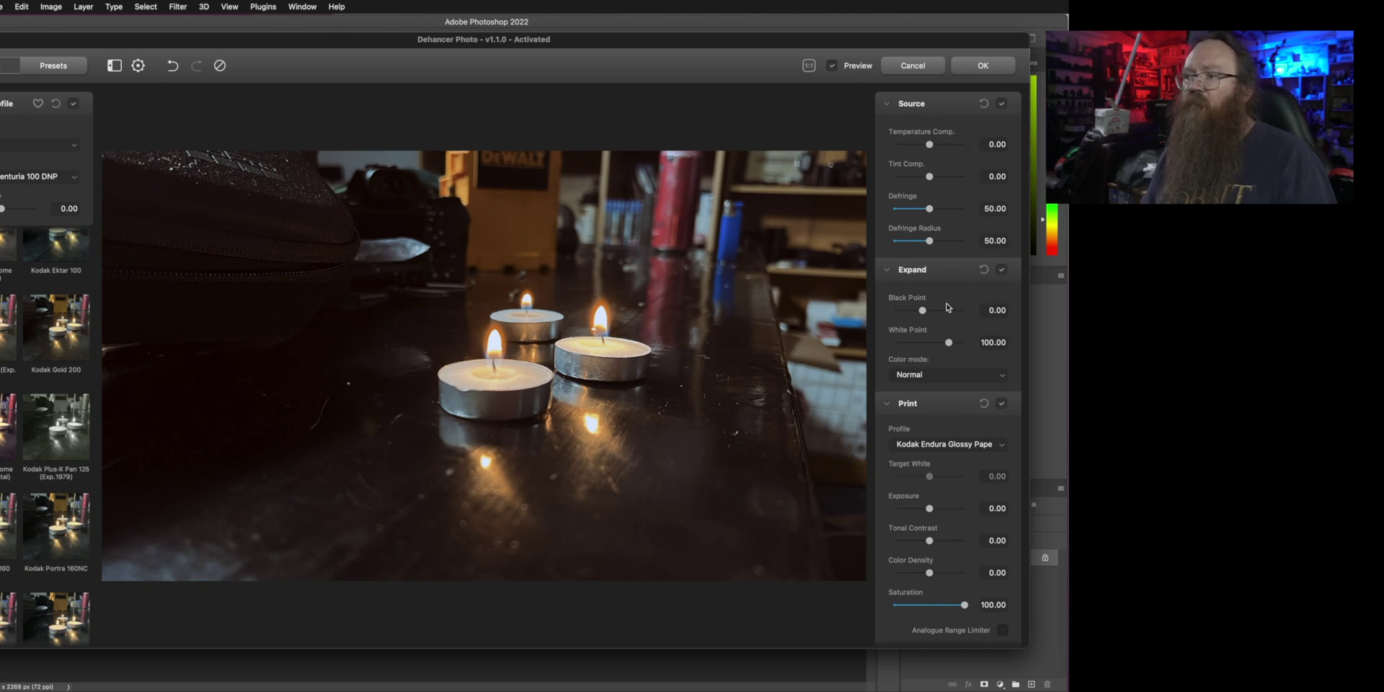
pyautogui.scroll(-5, 982, 457)
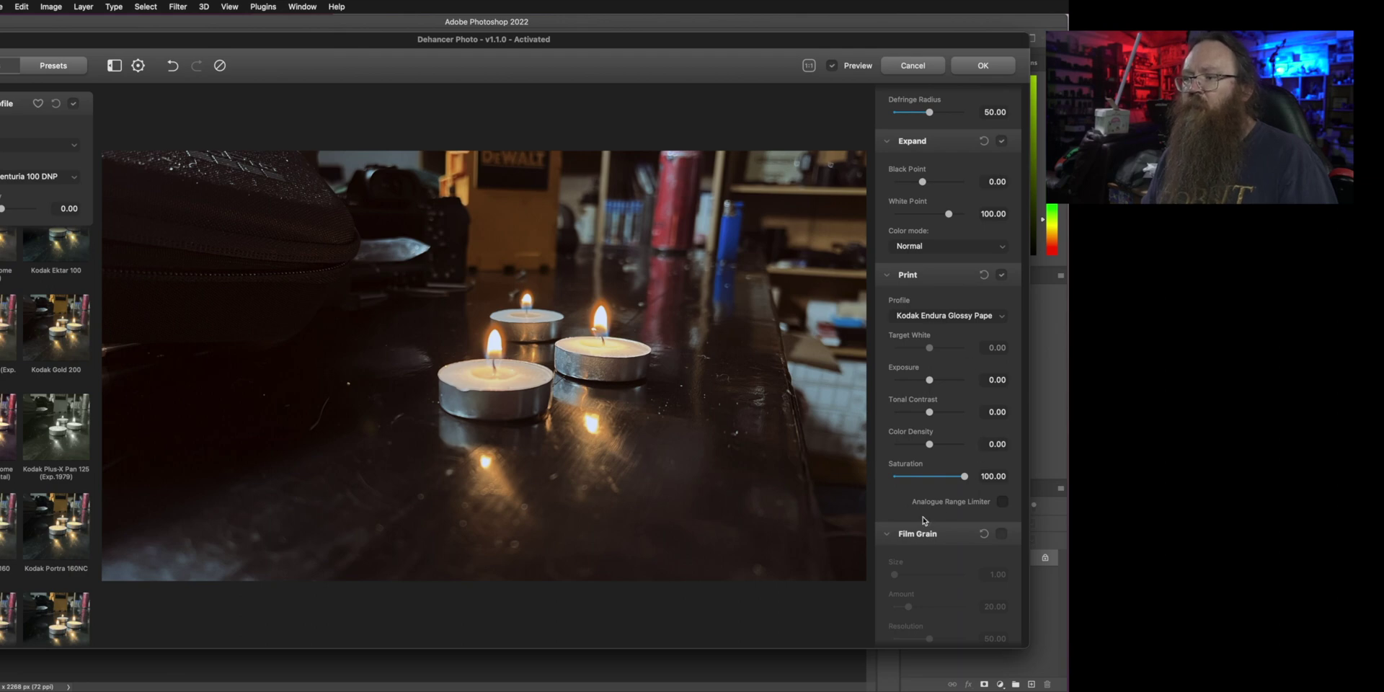
pyautogui.scroll(-10, 963, 482)
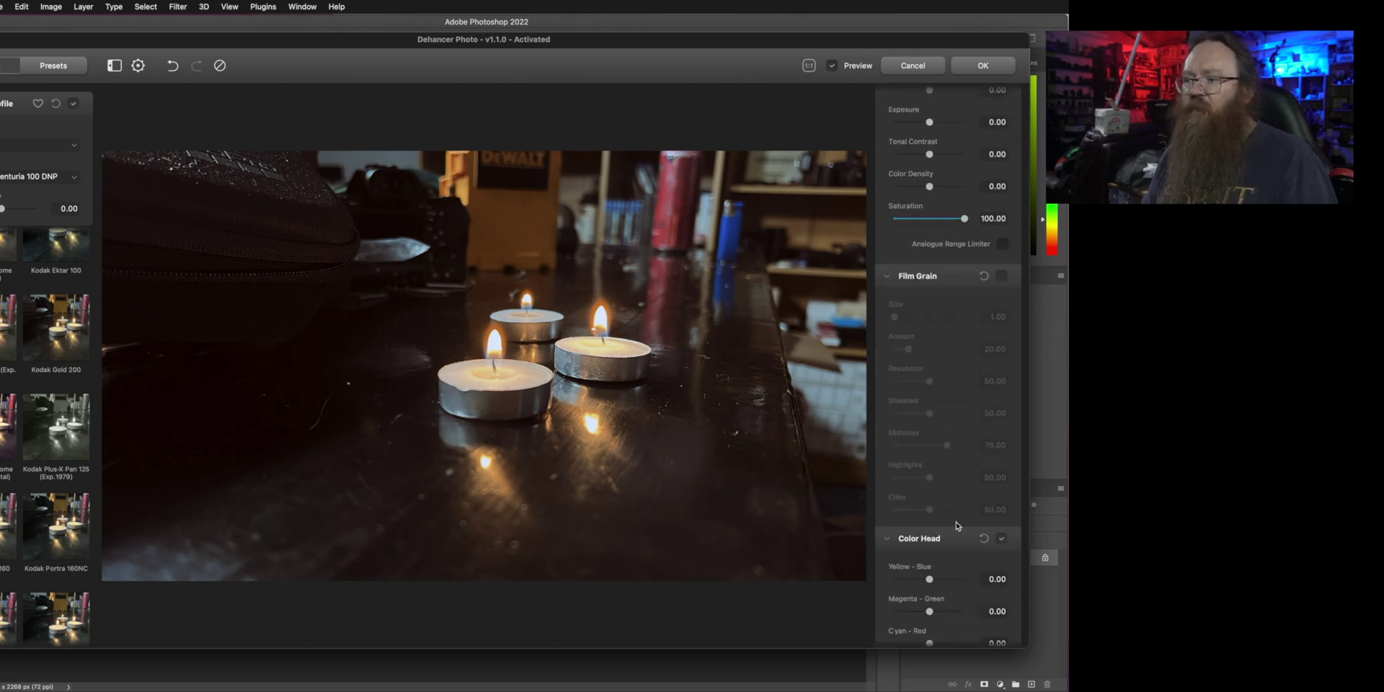
pyautogui.scroll(-8, 956, 521)
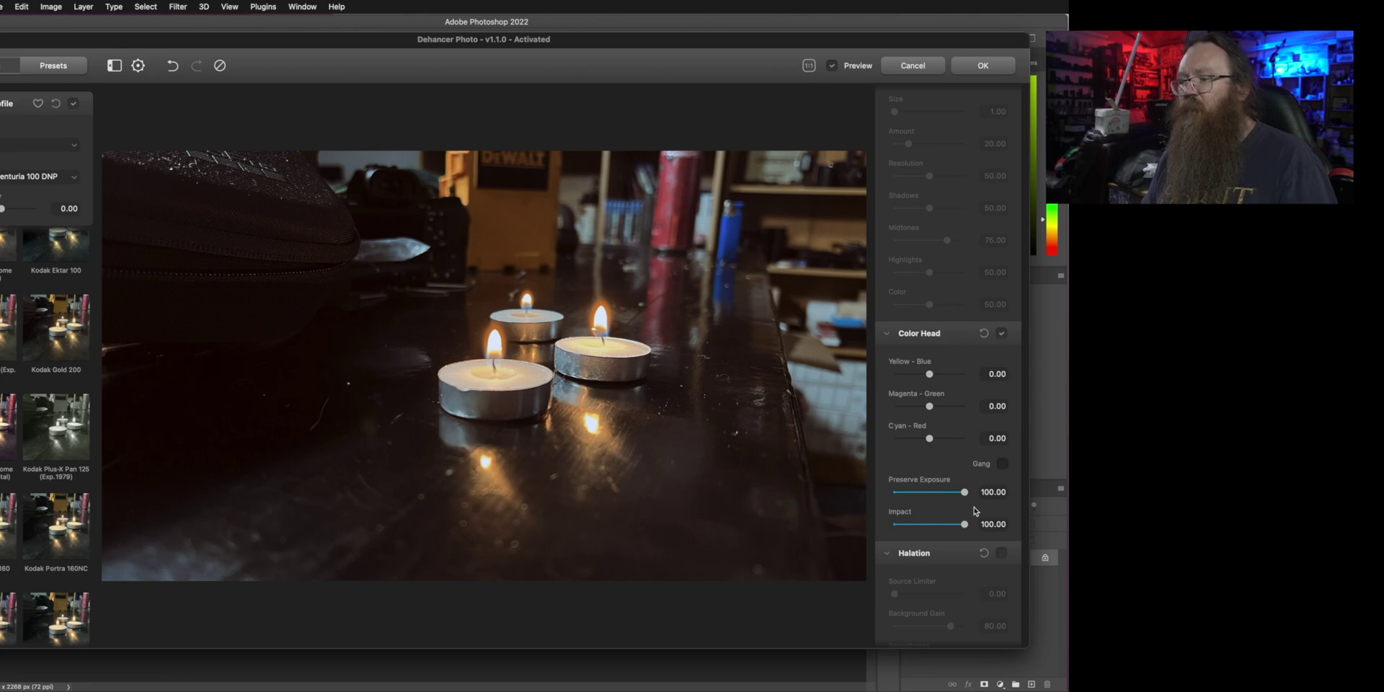
pyautogui.scroll(-1, 973, 509)
pyautogui.scroll(-20, 973, 507)
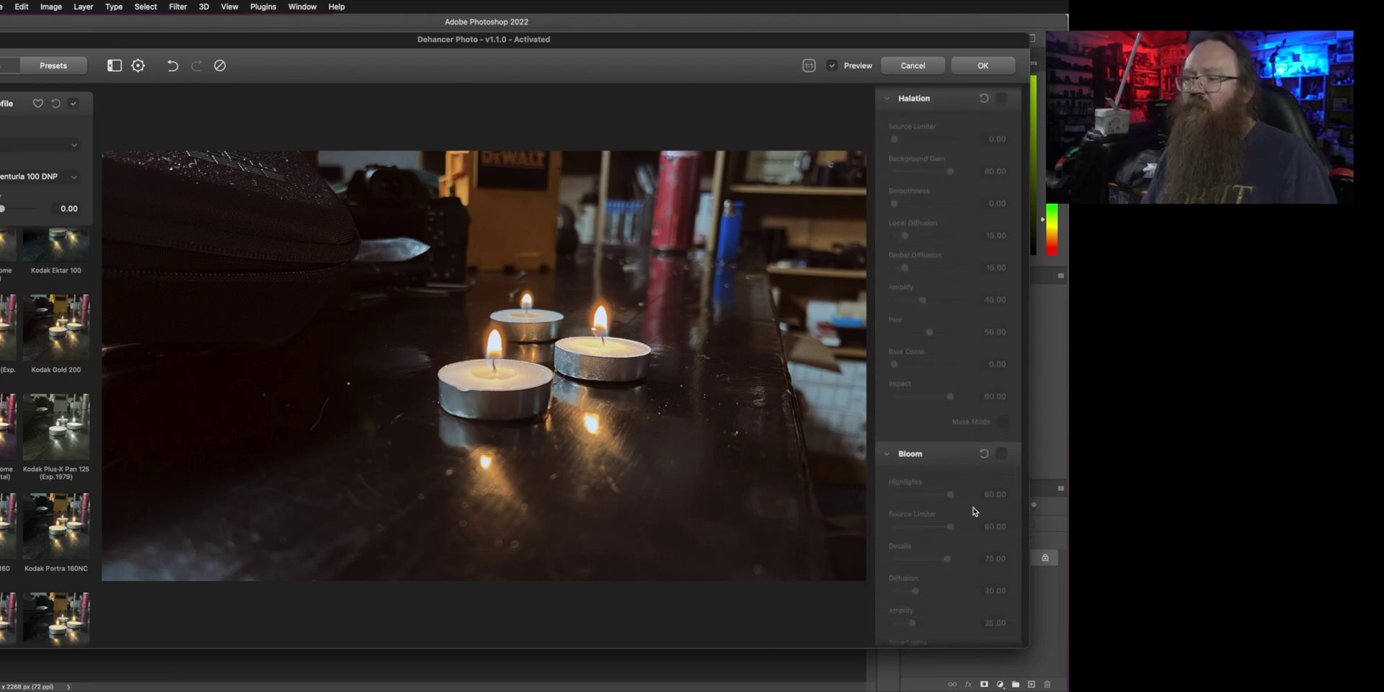
pyautogui.scroll(9, 974, 382)
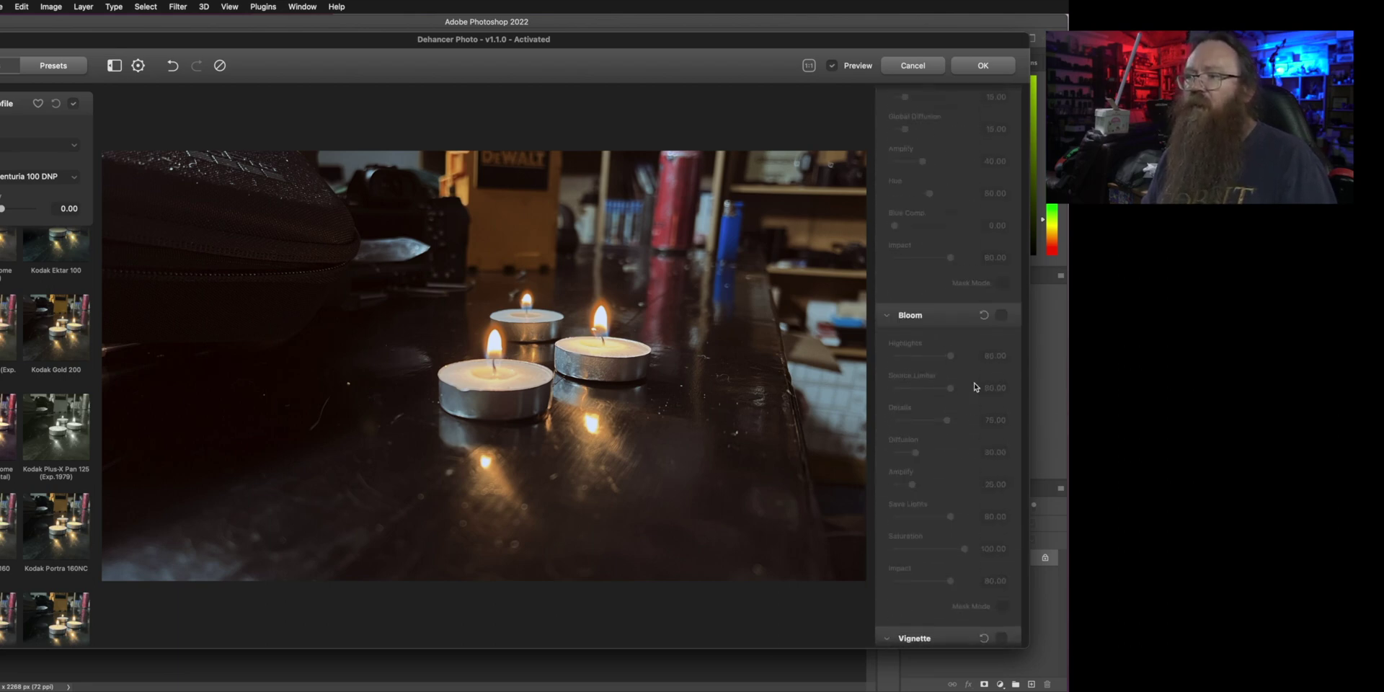
pyautogui.scroll(-9, 974, 383)
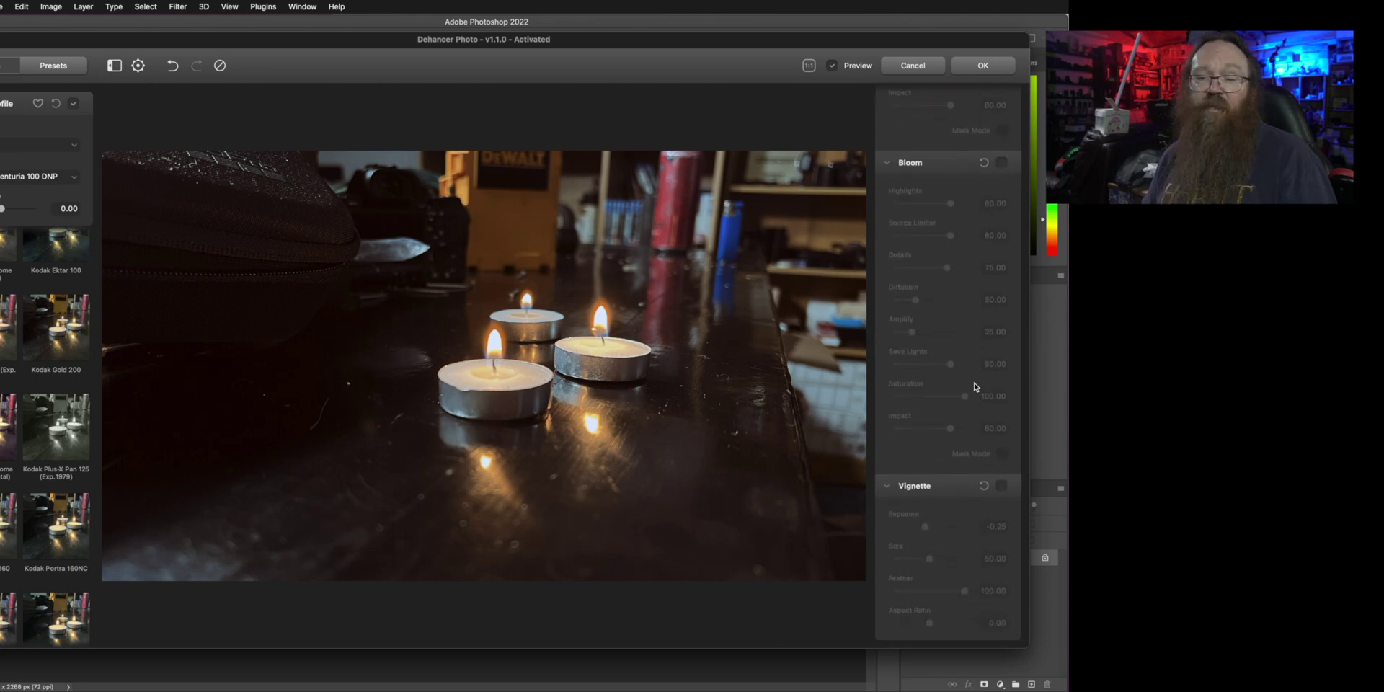
pyautogui.scroll(15, 975, 387)
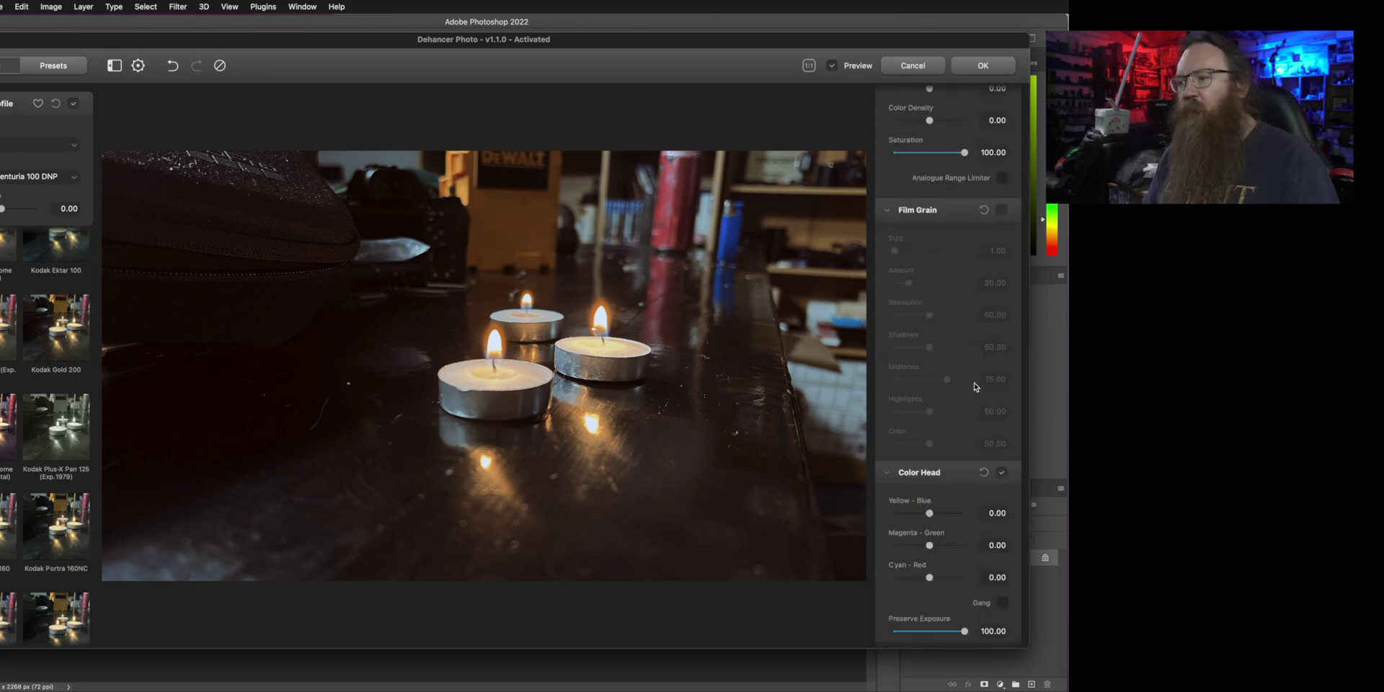
pyautogui.scroll(13, 975, 387)
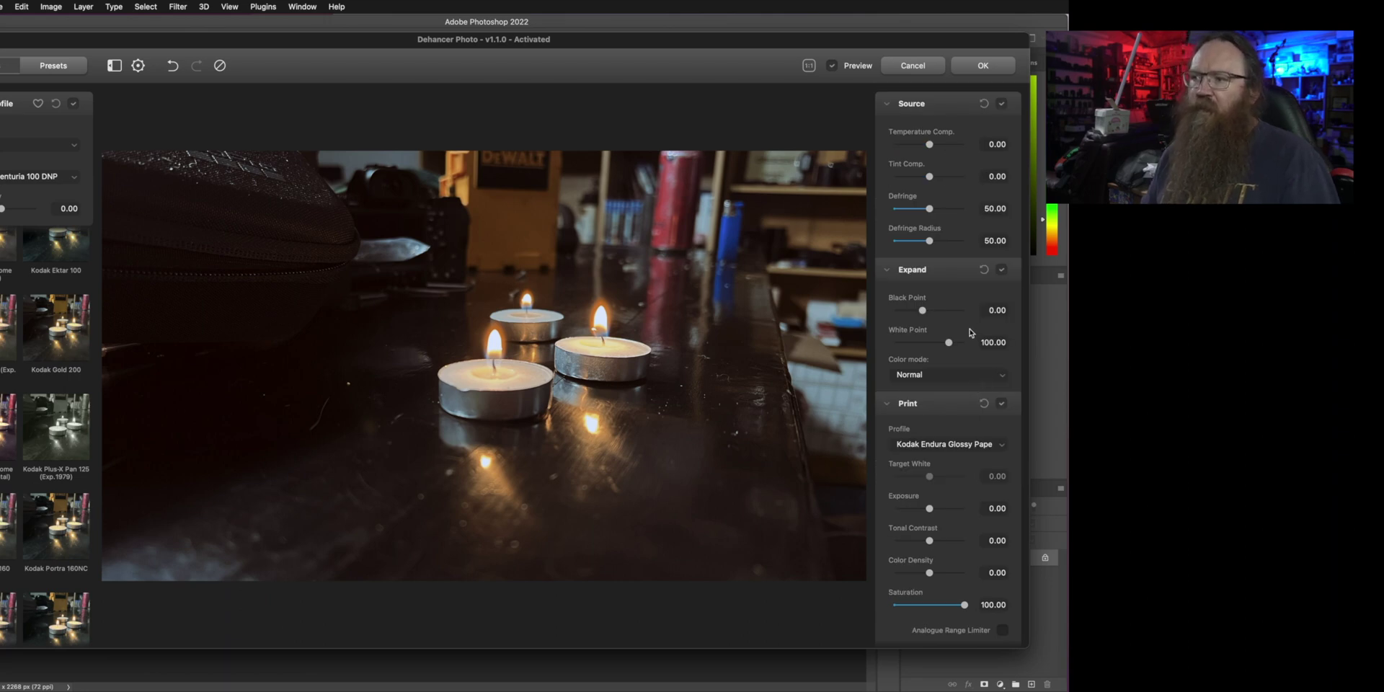
pyautogui.moveTo(930, 148); pyautogui.dragTo(870, 142)
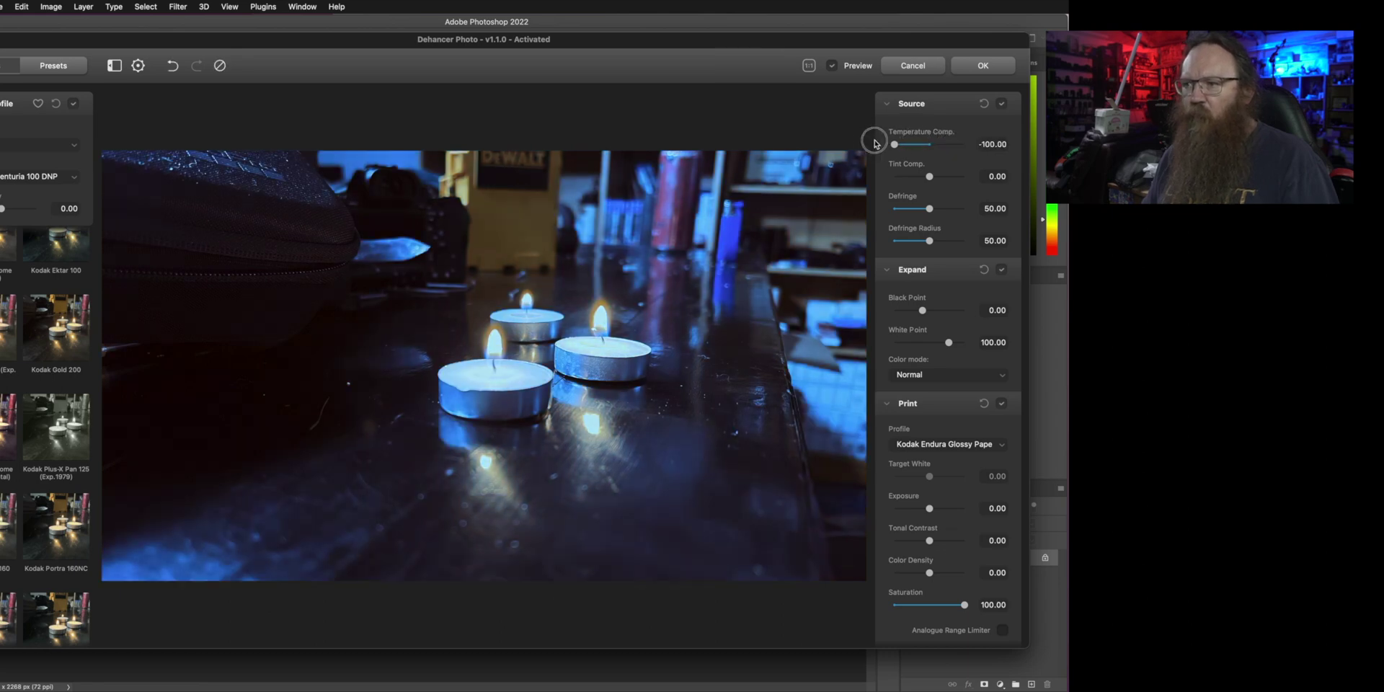
pyautogui.moveTo(875, 143); pyautogui.dragTo(947, 150)
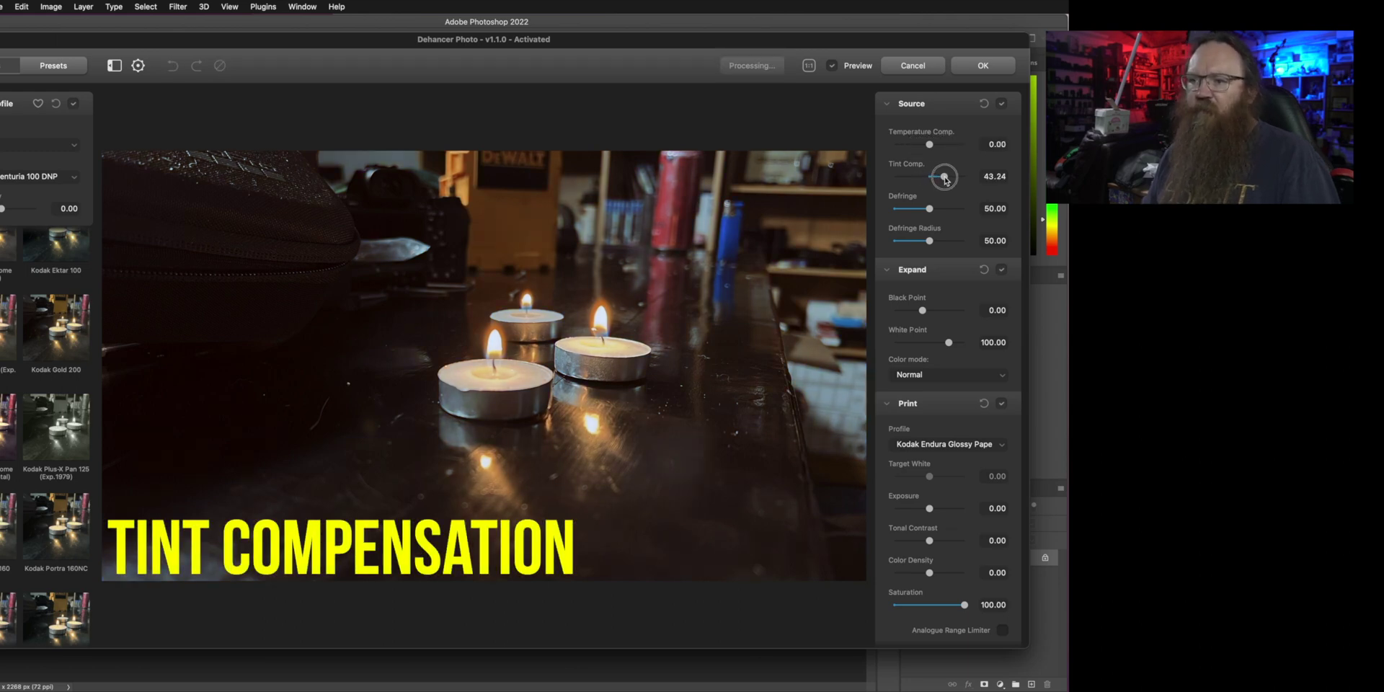
pyautogui.moveTo(930, 177)
pyautogui.mouseDown()
pyautogui.moveTo(950, 178)
pyautogui.moveTo(907, 179)
pyautogui.moveTo(929, 186)
pyautogui.mouseUp()
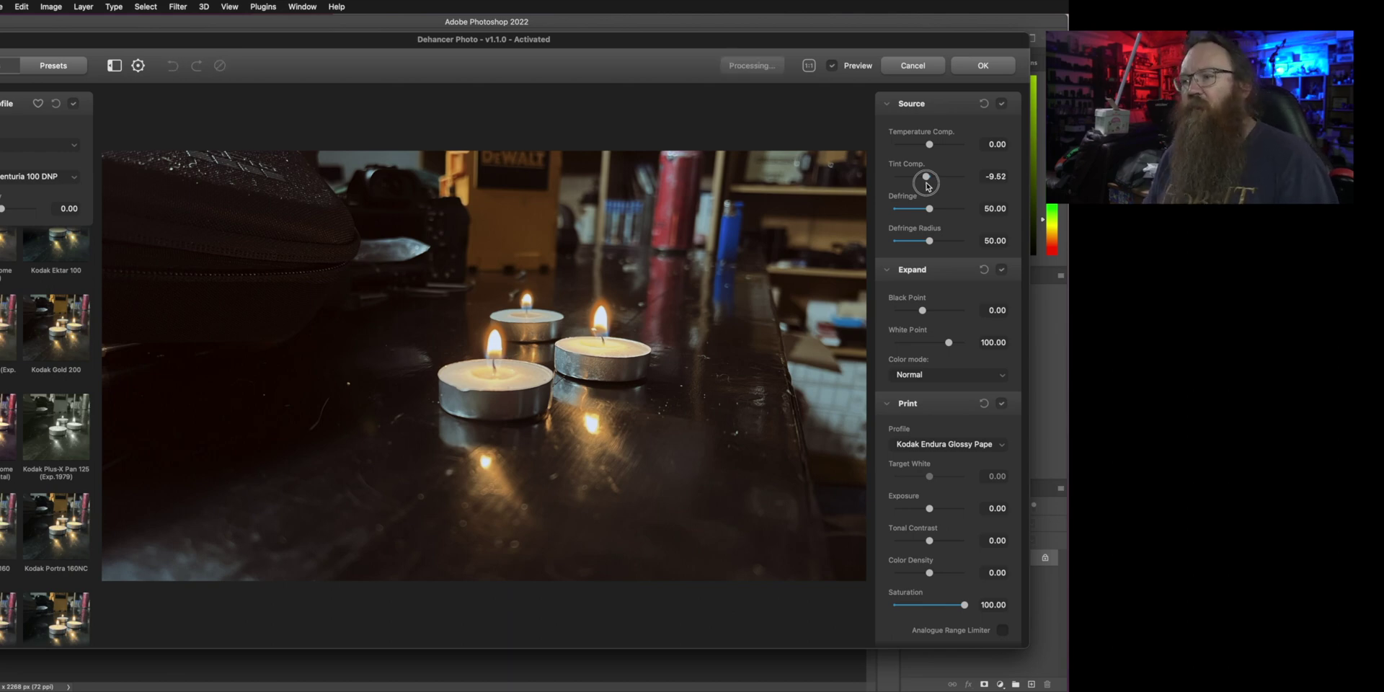
pyautogui.click(927, 183)
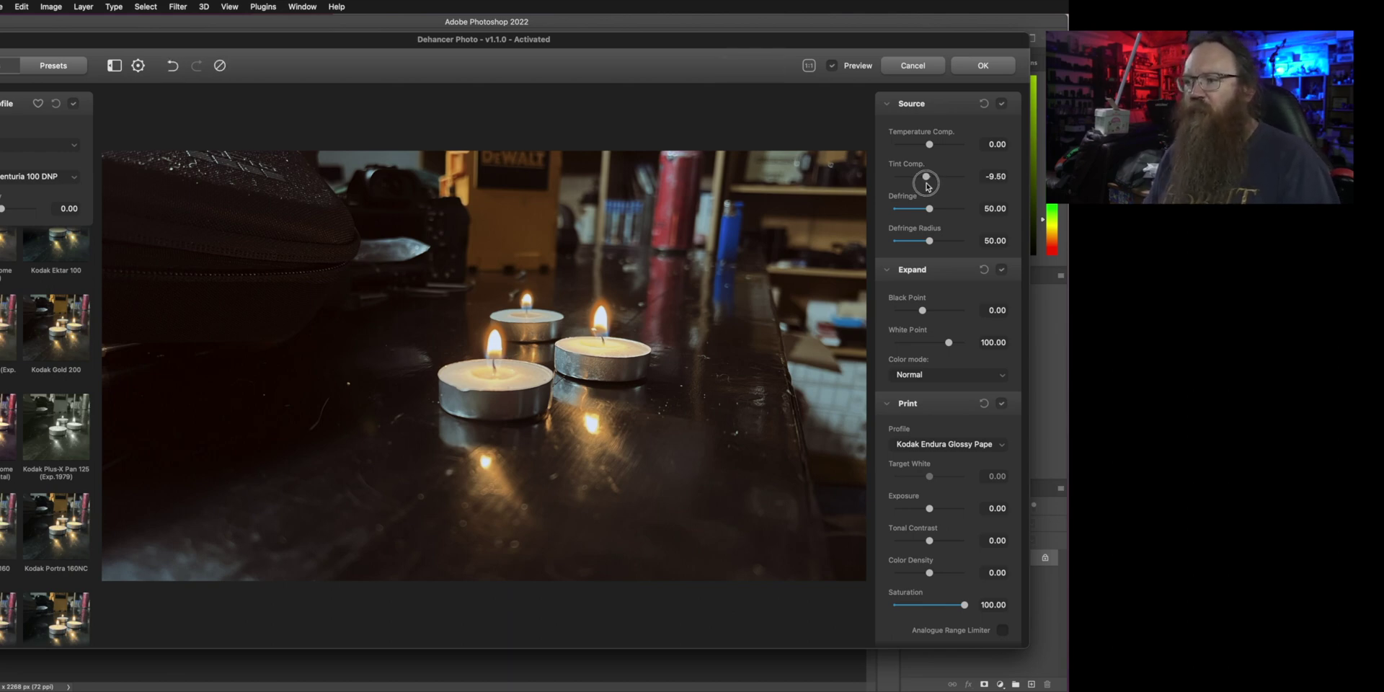
pyautogui.click(984, 103)
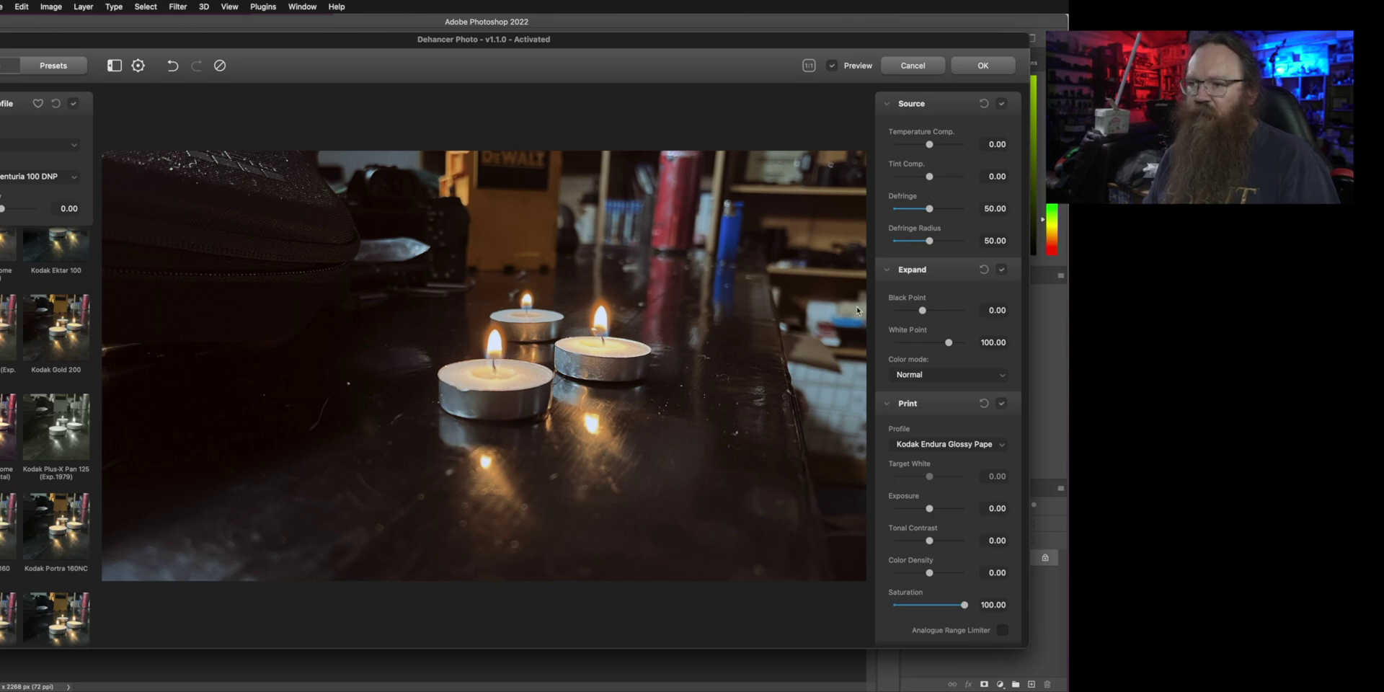
pyautogui.moveTo(928, 211)
pyautogui.mouseDown()
pyautogui.moveTo(906, 213)
pyautogui.moveTo(966, 212)
pyautogui.moveTo(877, 214)
pyautogui.moveTo(961, 218)
pyautogui.moveTo(930, 218)
pyautogui.mouseUp()
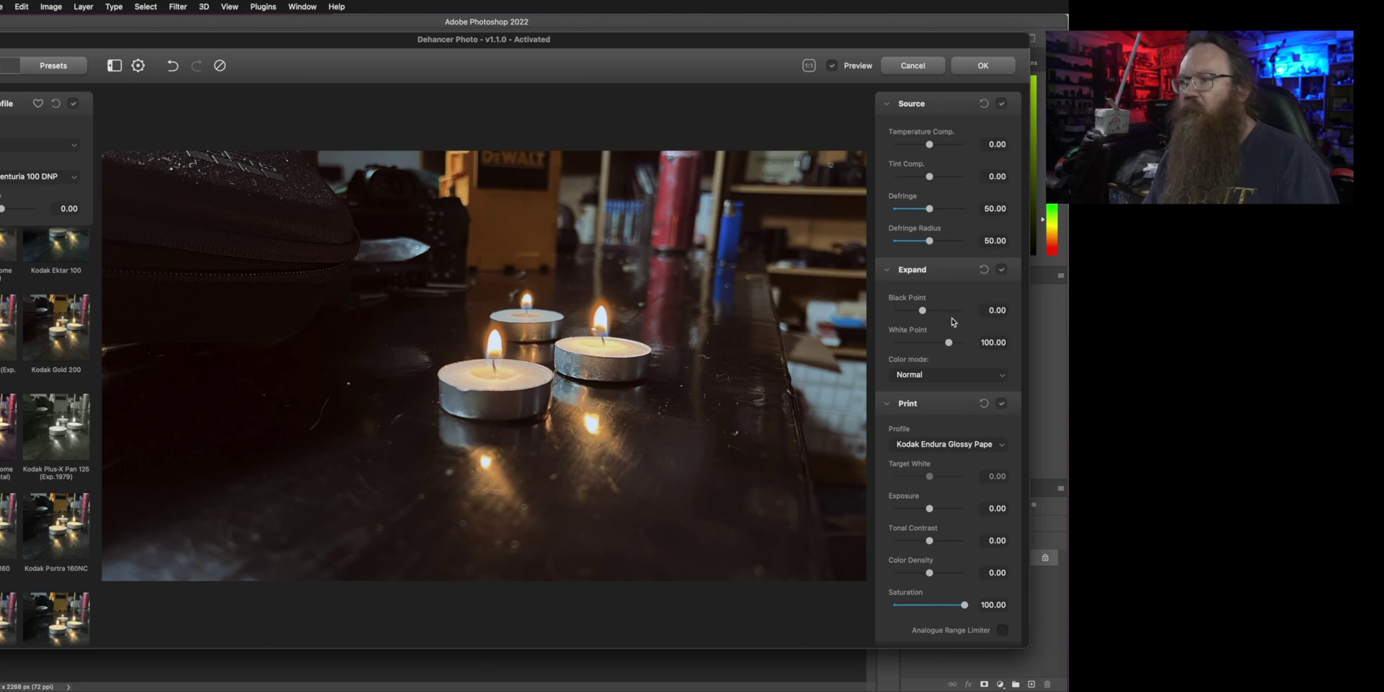
# Step: Set Expand Black Point to 0.37 and White Point to 96.40 after a trial and reset
pyautogui.click(911, 103)
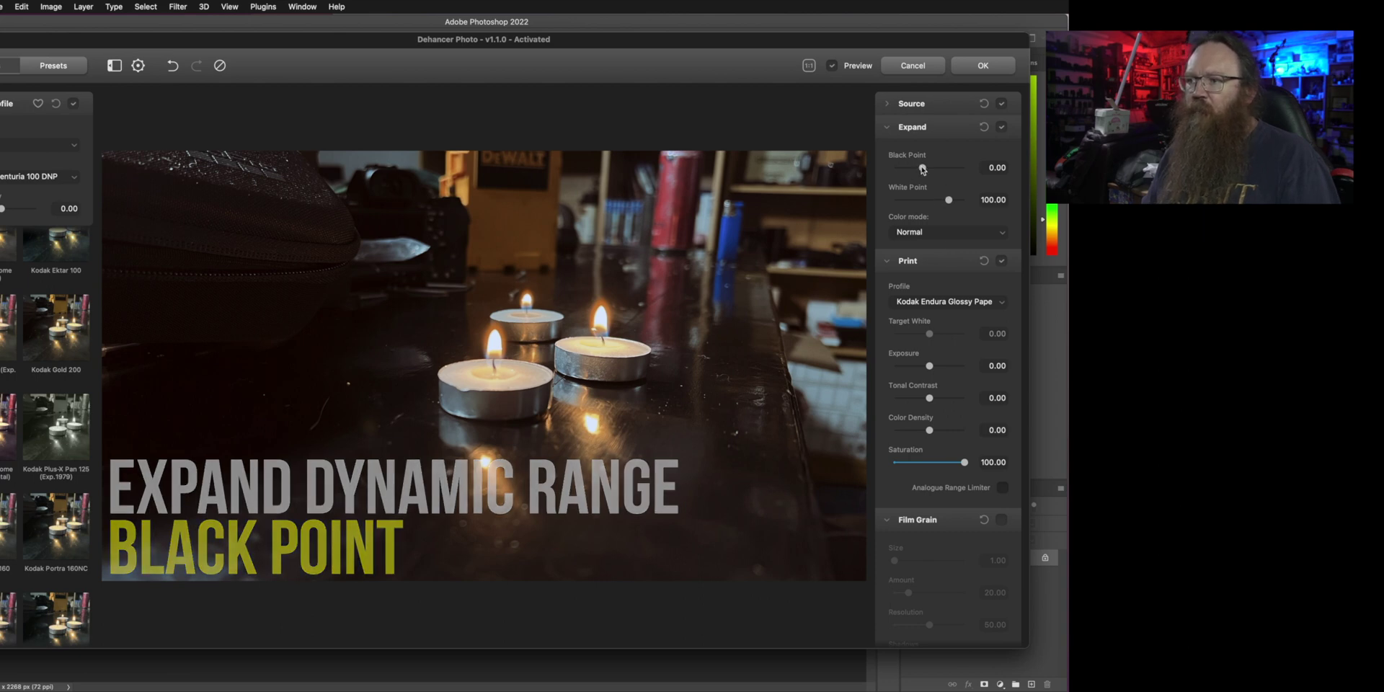
pyautogui.moveTo(922, 167)
pyautogui.mouseDown()
pyautogui.moveTo(936, 171)
pyautogui.moveTo(894, 173)
pyautogui.moveTo(1041, 184)
pyautogui.moveTo(936, 184)
pyautogui.mouseUp()
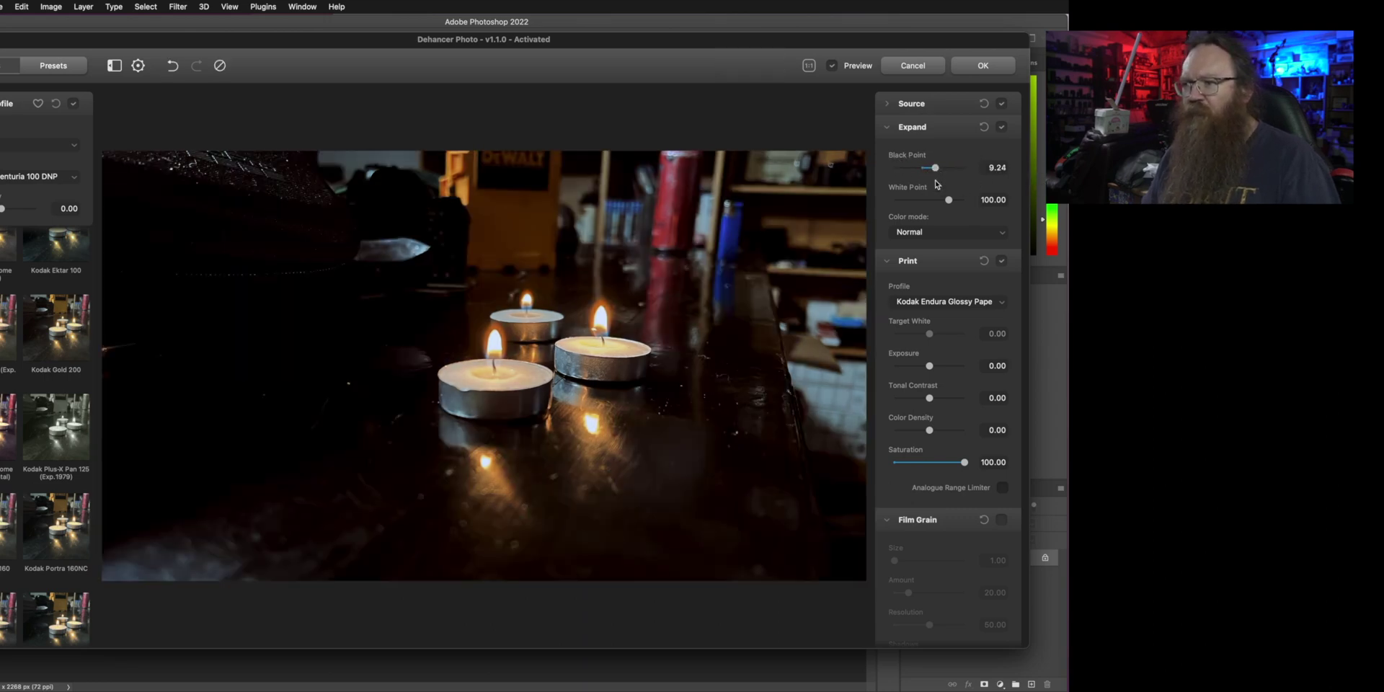
pyautogui.click(983, 128)
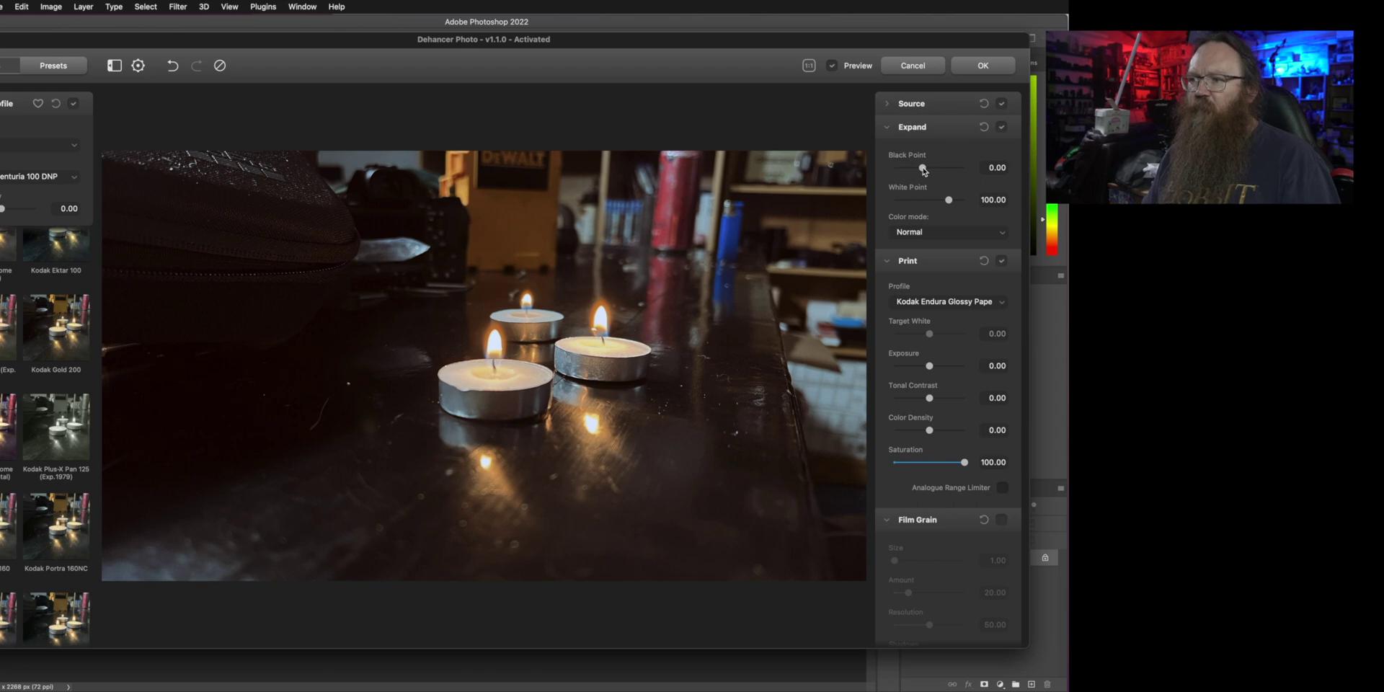
pyautogui.moveTo(922, 167); pyautogui.dragTo(925, 172)
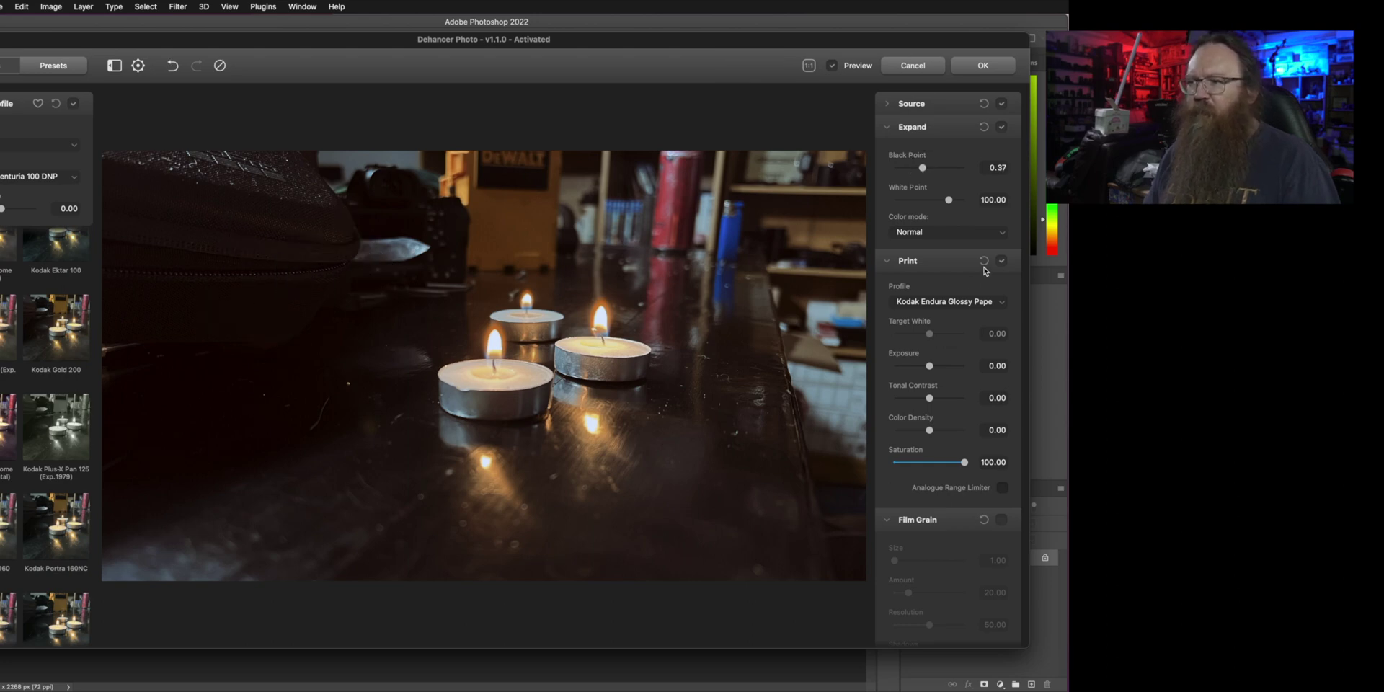
pyautogui.moveTo(949, 201)
pyautogui.mouseDown()
pyautogui.moveTo(937, 206)
pyautogui.moveTo(976, 200)
pyautogui.moveTo(946, 214)
pyautogui.mouseUp()
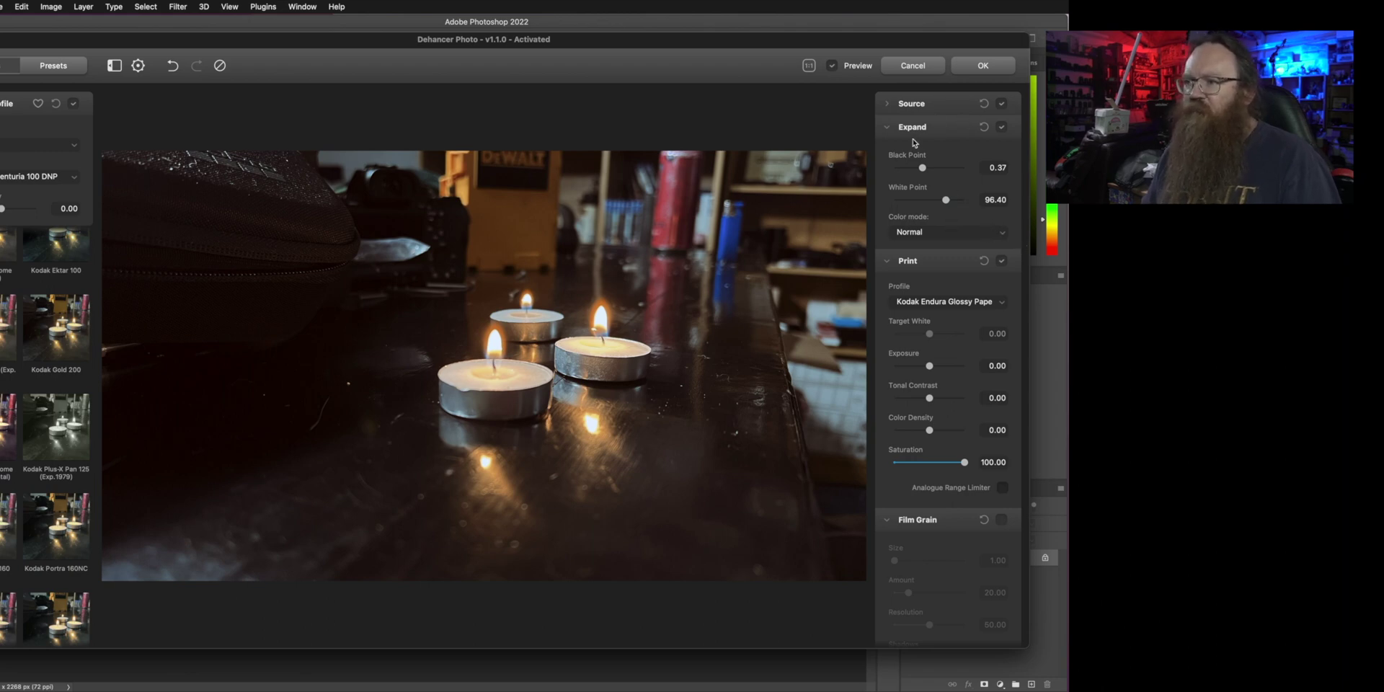
# Step: Try Luma colour mode in Expand, keep Normal, nudge White Point, and fold Expand away
pyautogui.click(953, 232)
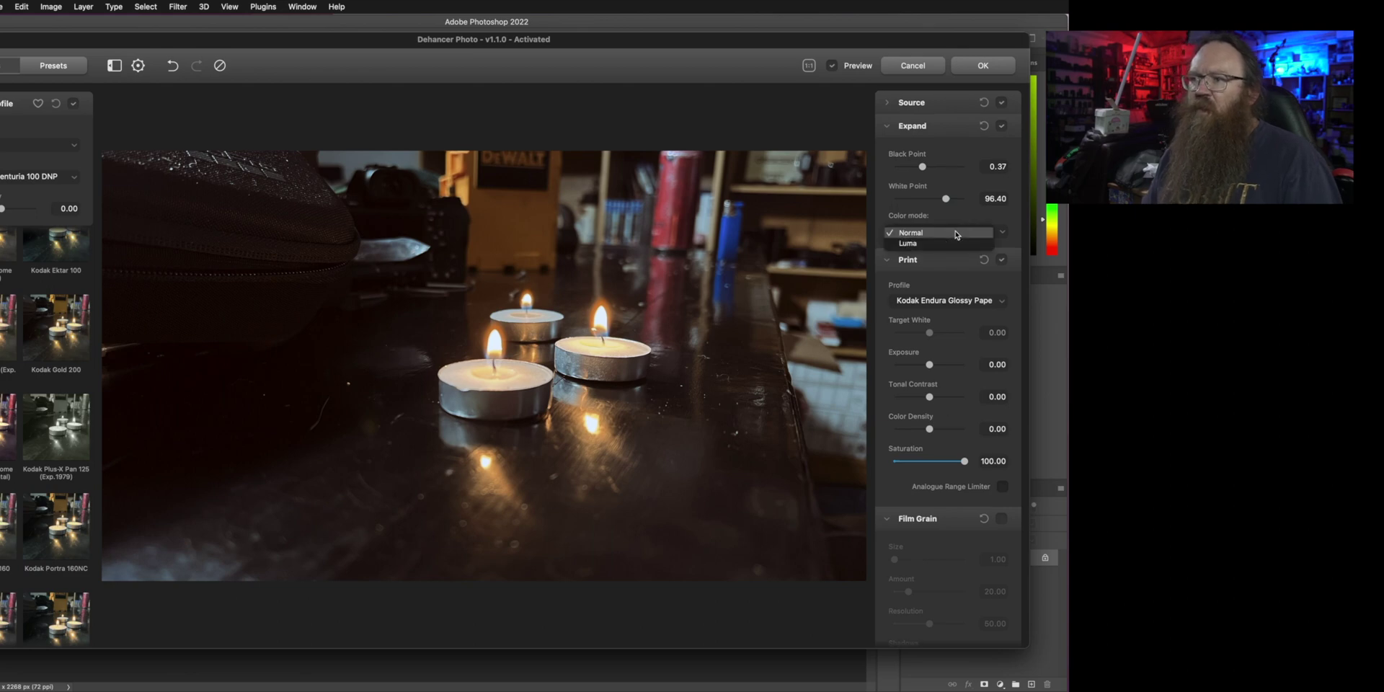
pyautogui.click(907, 245)
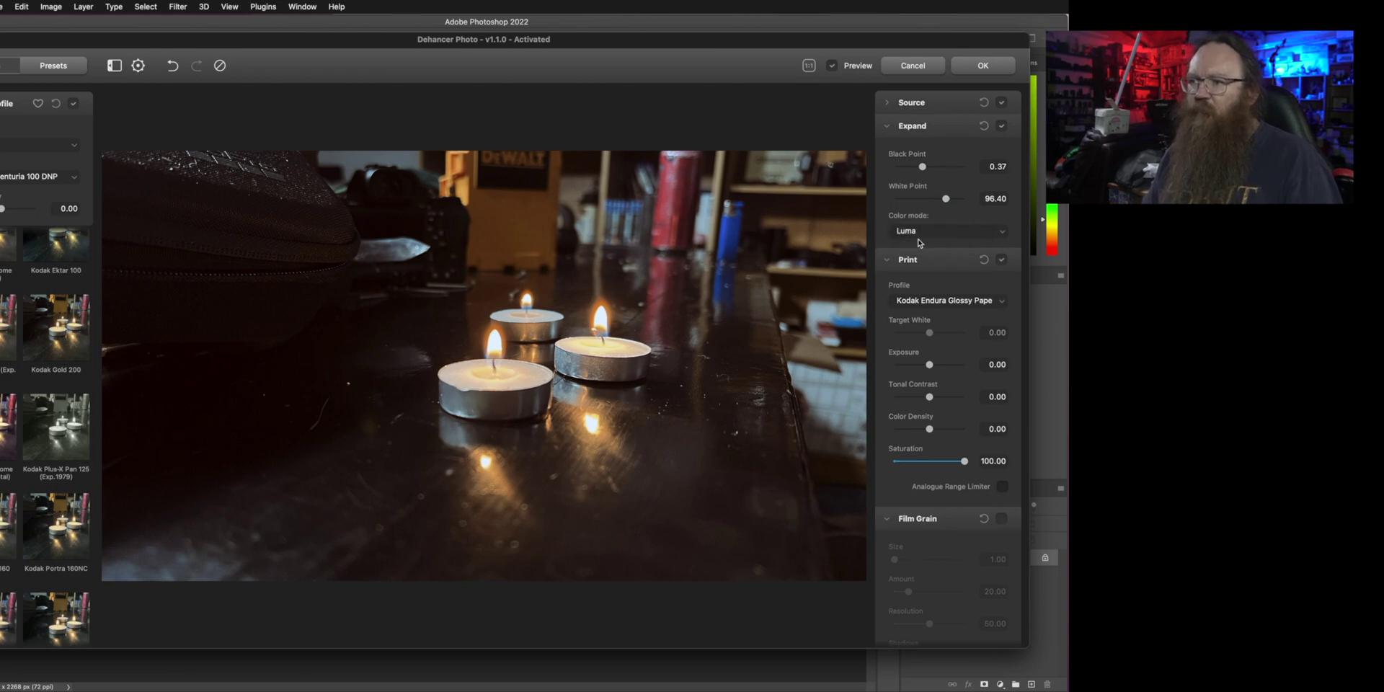
pyautogui.click(921, 235)
pyautogui.click(919, 221)
pyautogui.click(921, 235)
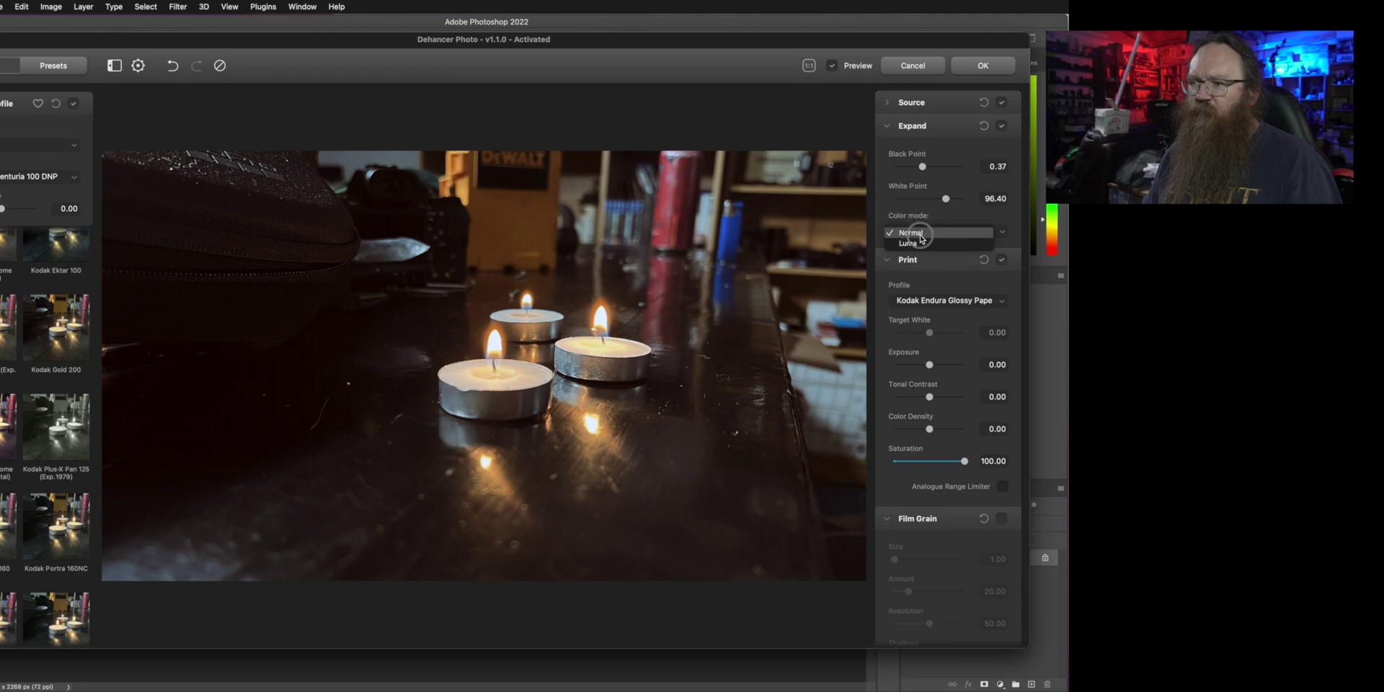
pyautogui.click(922, 234)
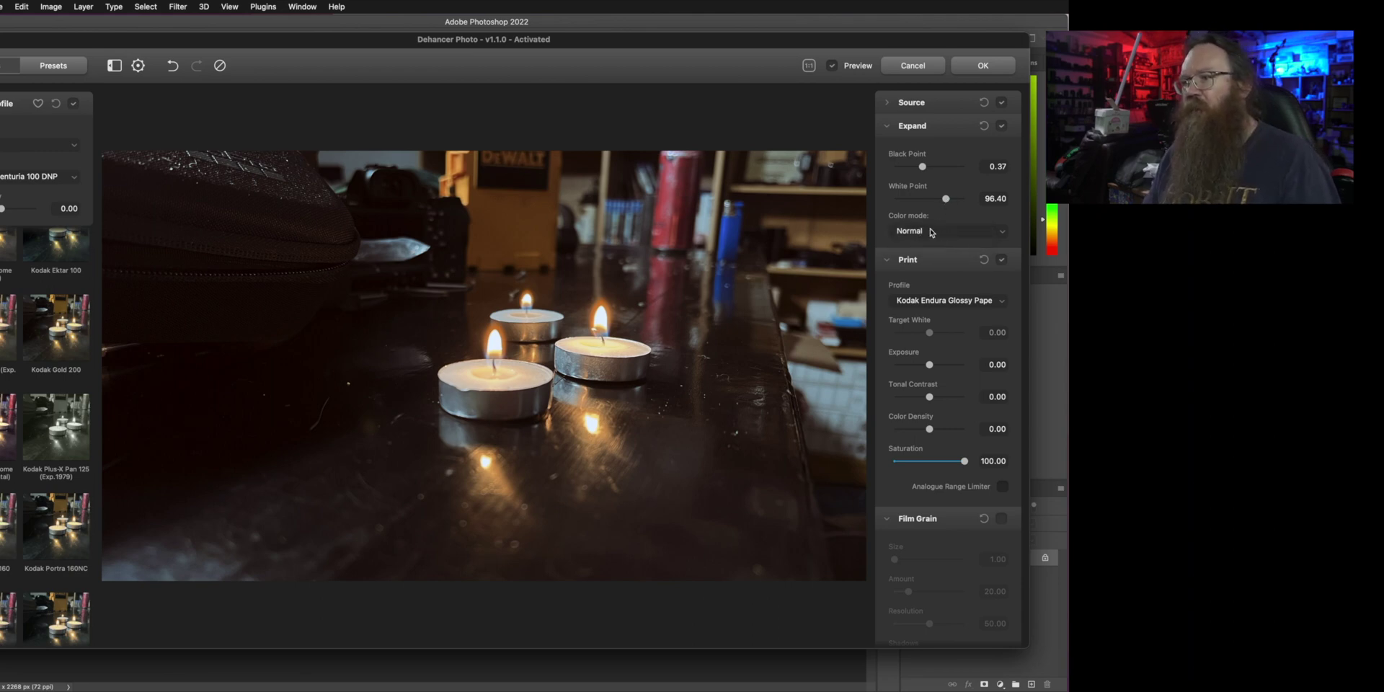
pyautogui.click(929, 228)
pyautogui.click(923, 243)
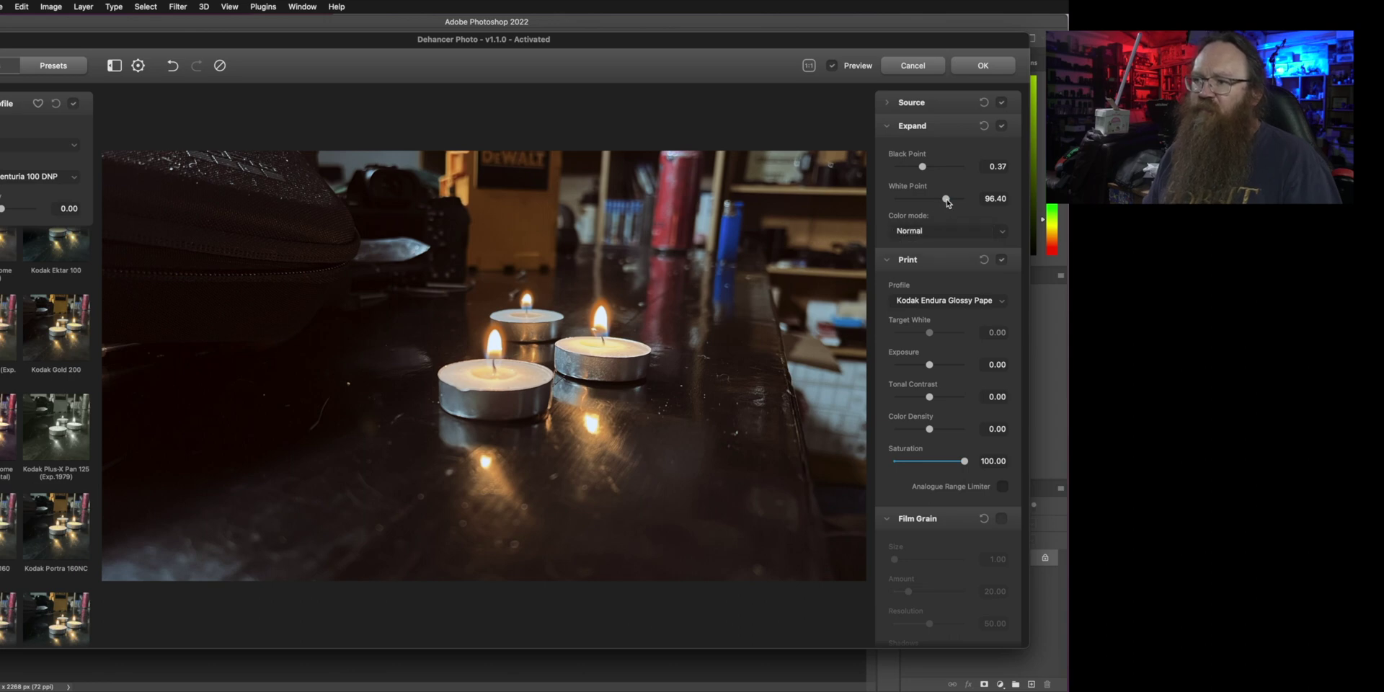
pyautogui.moveTo(946, 200)
pyautogui.mouseDown()
pyautogui.moveTo(923, 203)
pyautogui.moveTo(952, 200)
pyautogui.mouseUp()
pyautogui.click(926, 125)
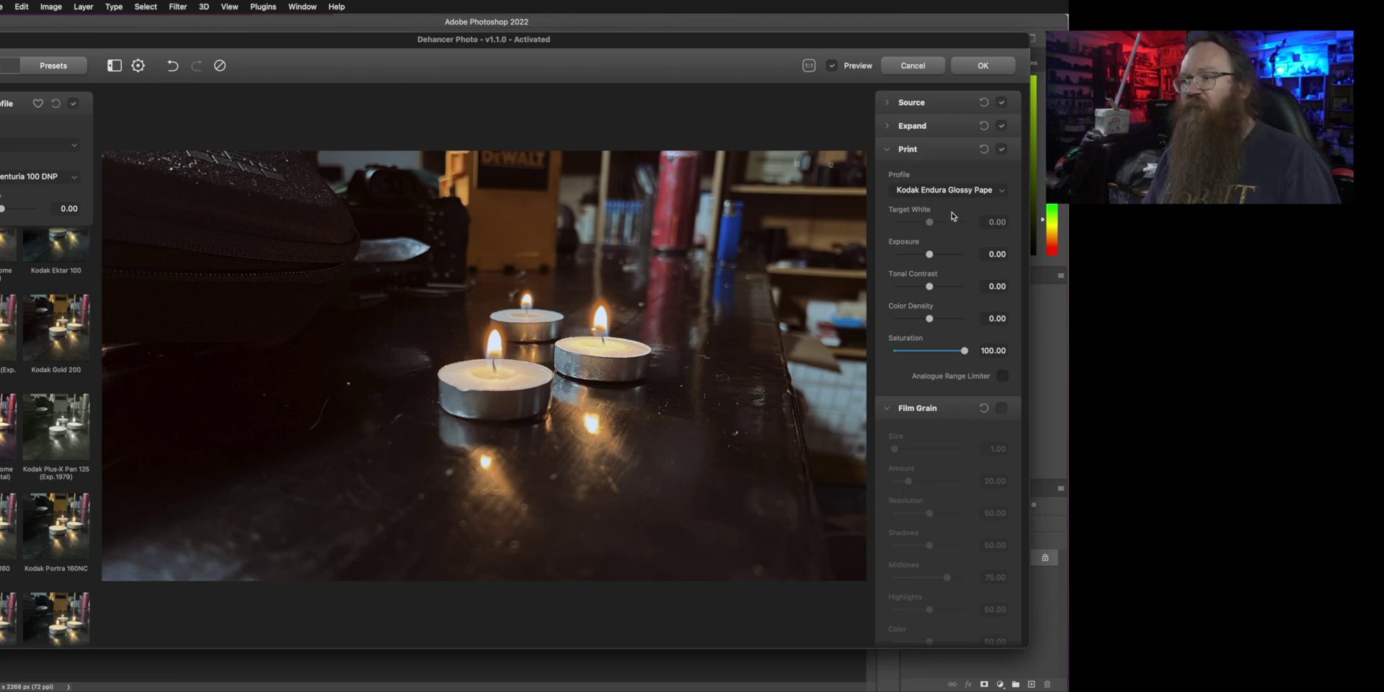
# Step: Try the Cineon Film Log print profile, then return to Kodak Endura Glossy Paper
pyautogui.click(969, 191)
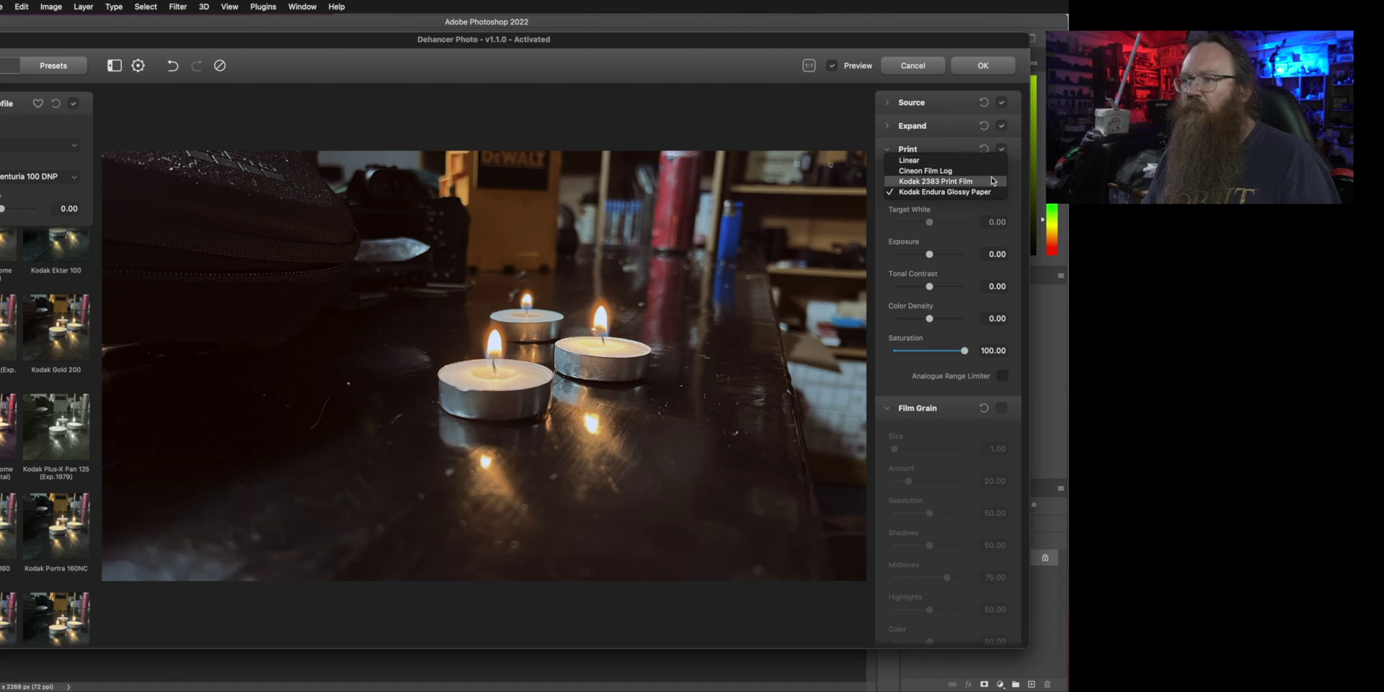
pyautogui.click(951, 172)
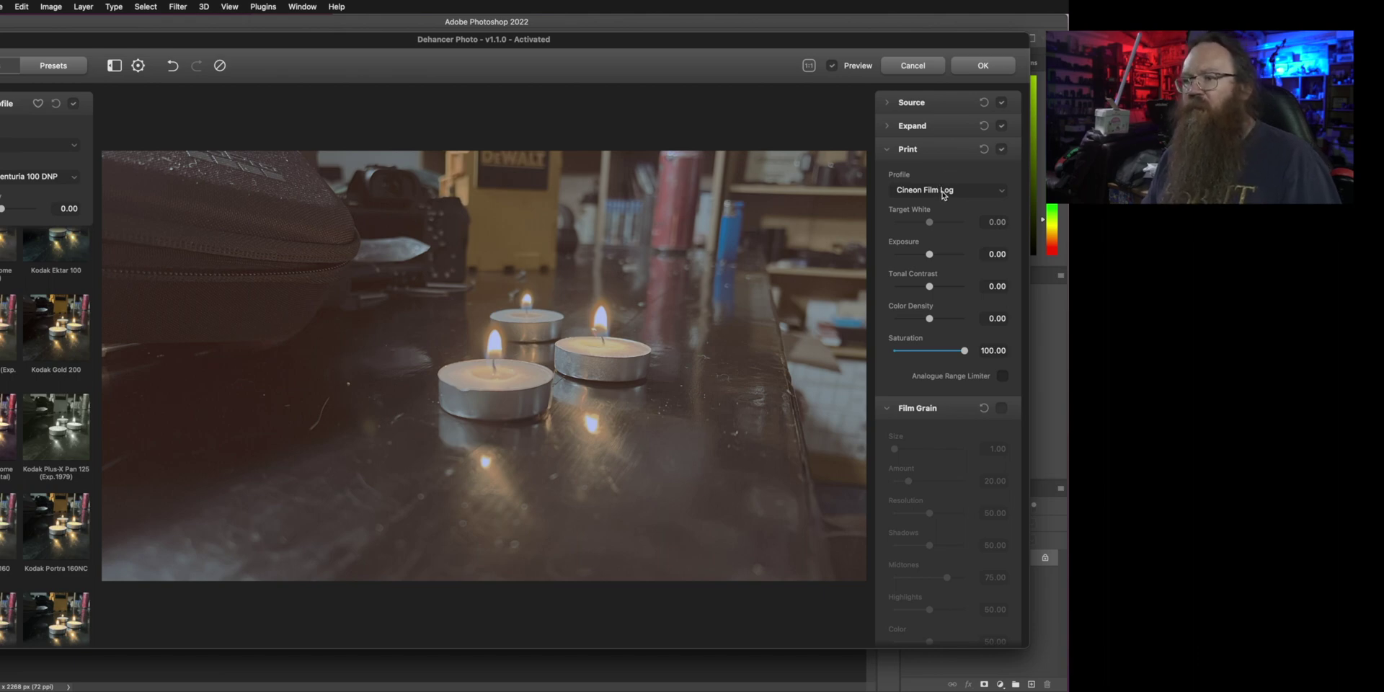
pyautogui.click(945, 191)
pyautogui.click(937, 199)
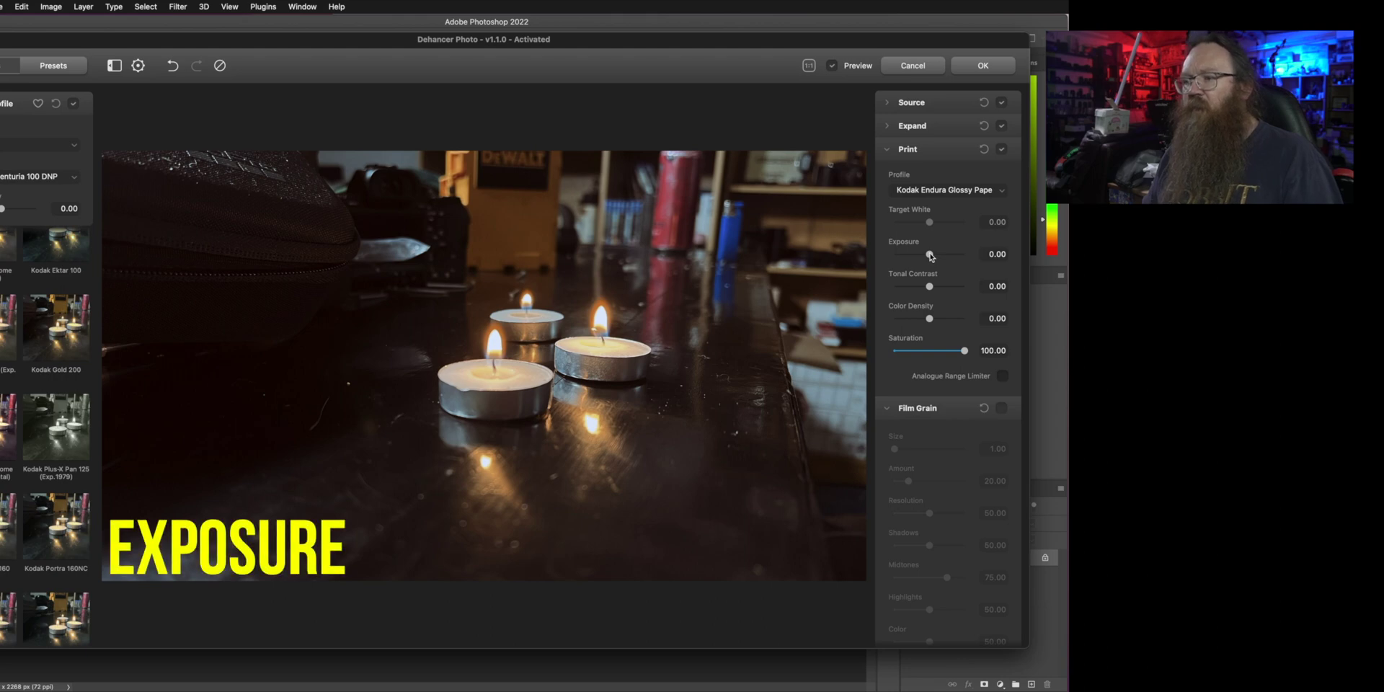
# Step: Set Print Exposure 0.47, Tonal Contrast 0.41 and Color Density 20.10
pyautogui.moveTo(930, 255); pyautogui.dragTo(942, 324)
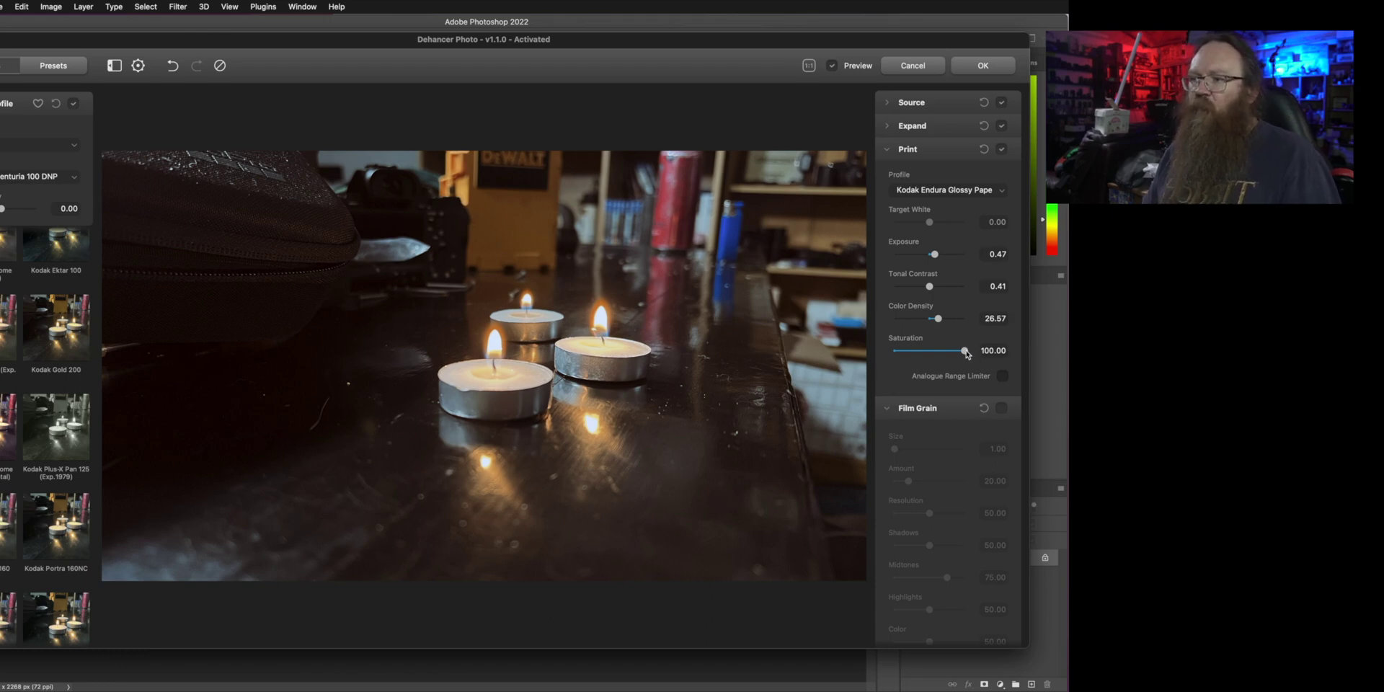
pyautogui.moveTo(967, 353); pyautogui.dragTo(935, 318)
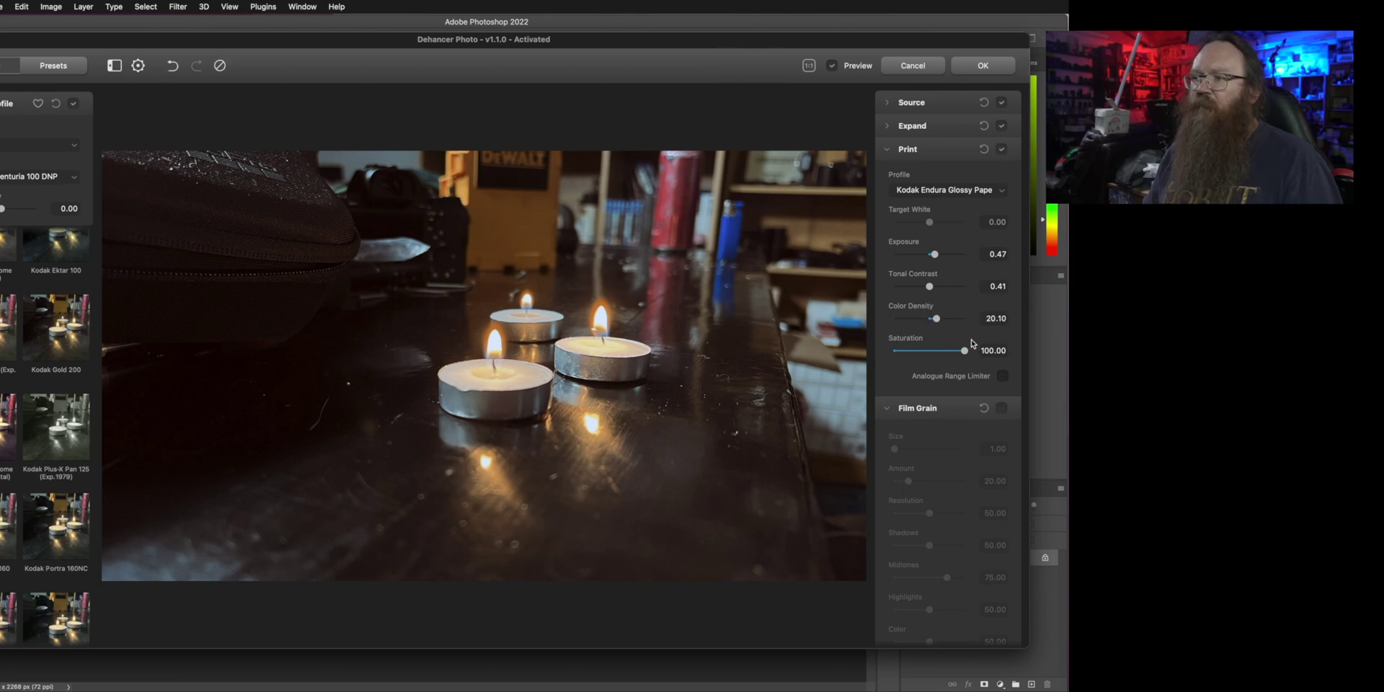
pyautogui.scroll(-3, 971, 340)
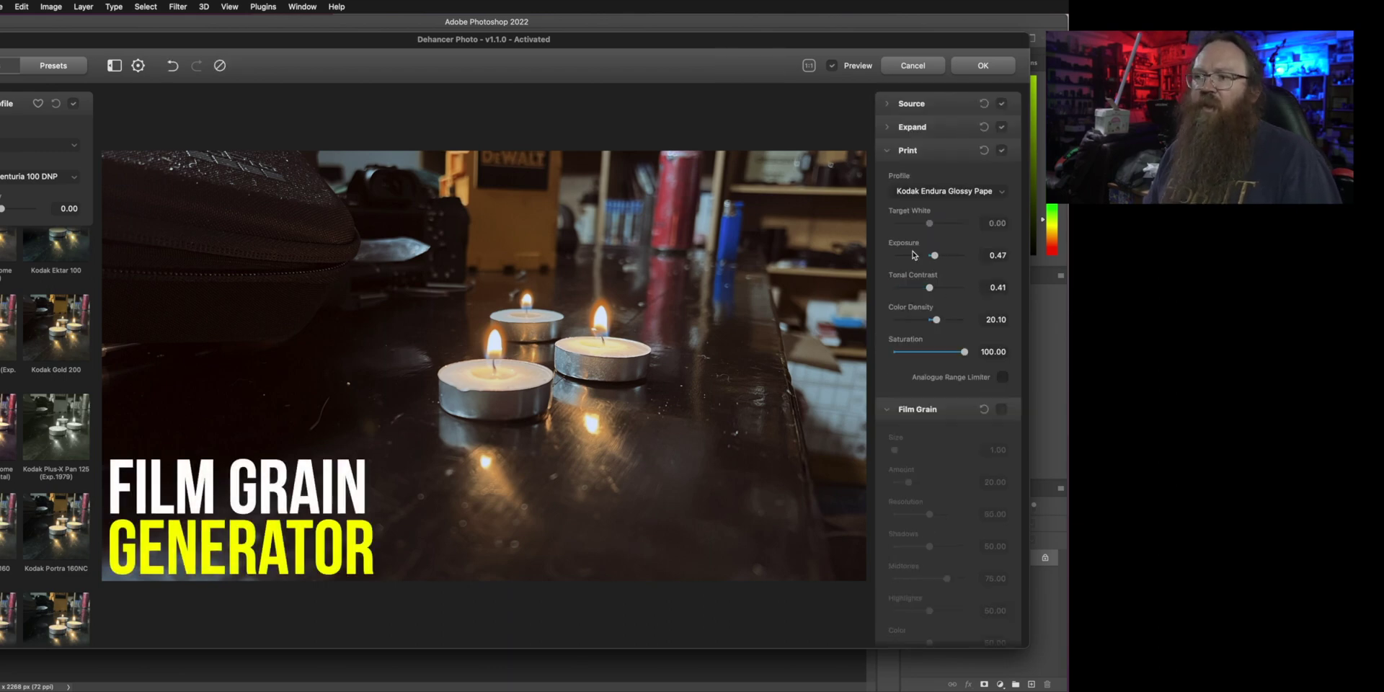
# Step: Fold away Print and enable Film Grain at Size 1.00, Amount 20.00
pyautogui.click(907, 149)
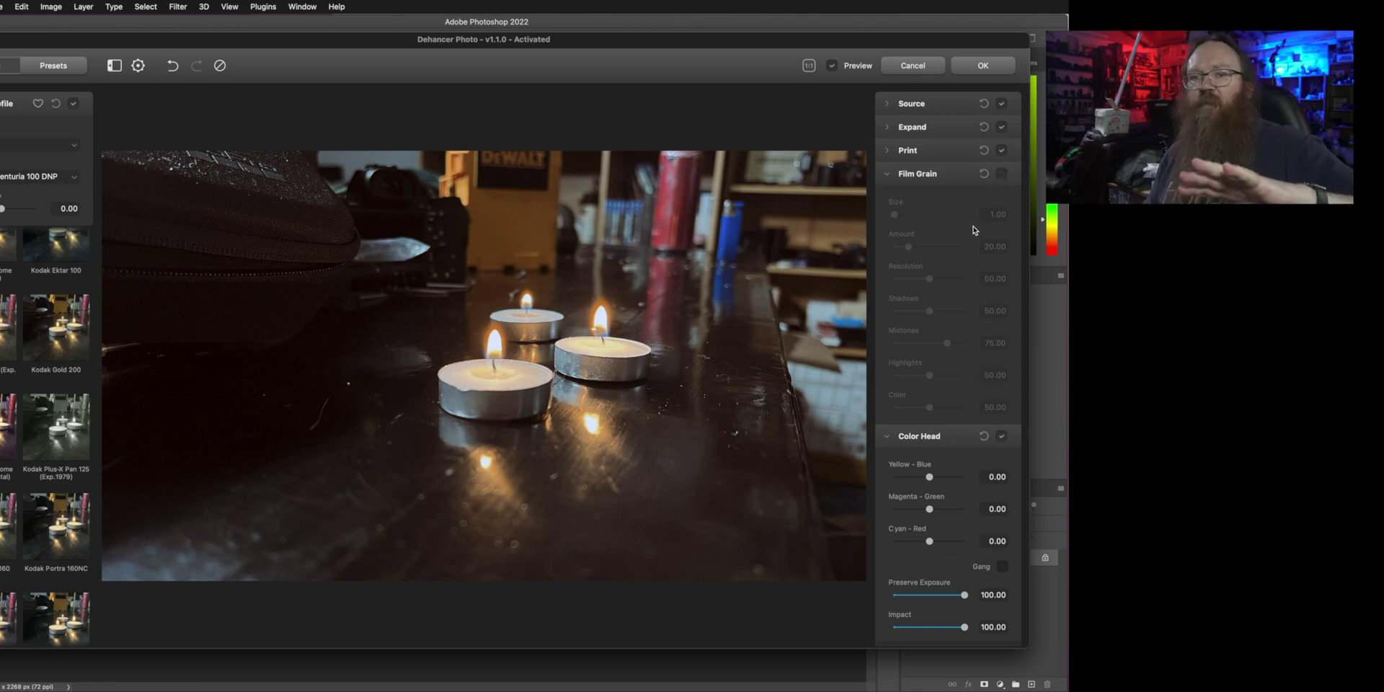
pyautogui.click(1001, 175)
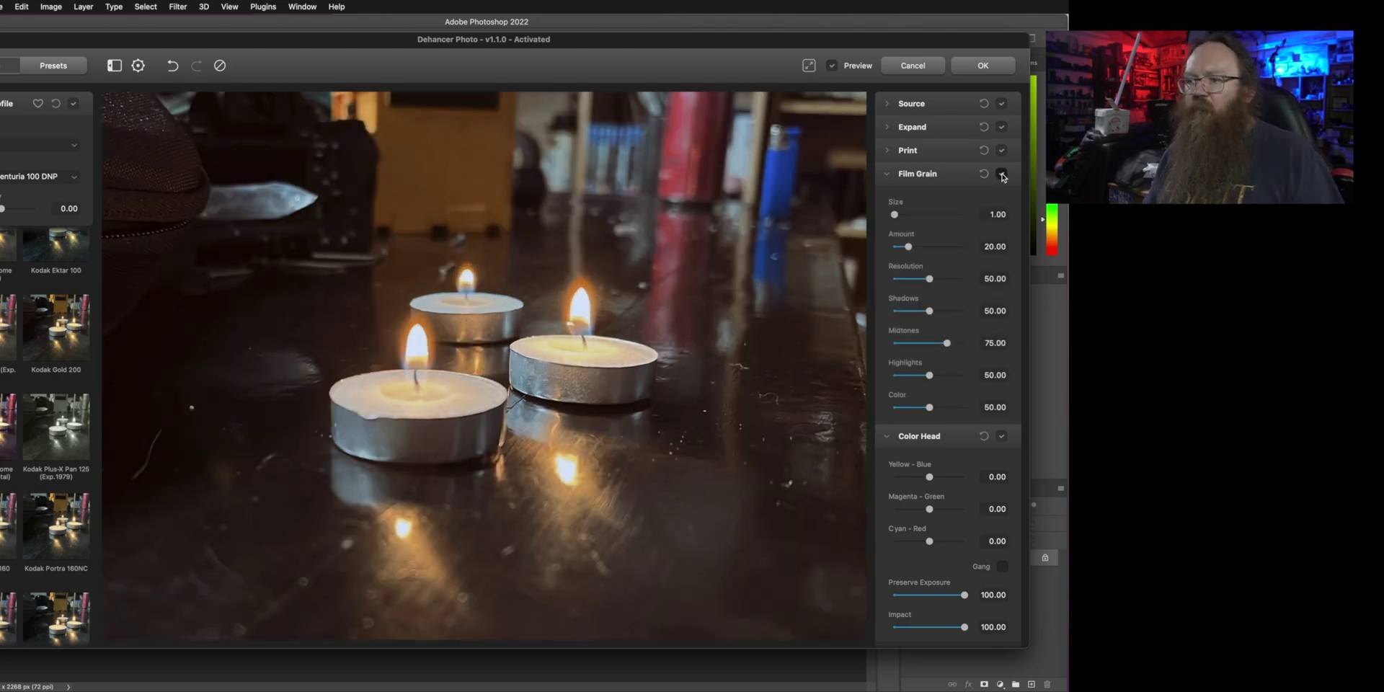
# Step: Compare Film Grain off and on, then try heavier grain around Amount 80 and Size 10
pyautogui.click(1001, 174)
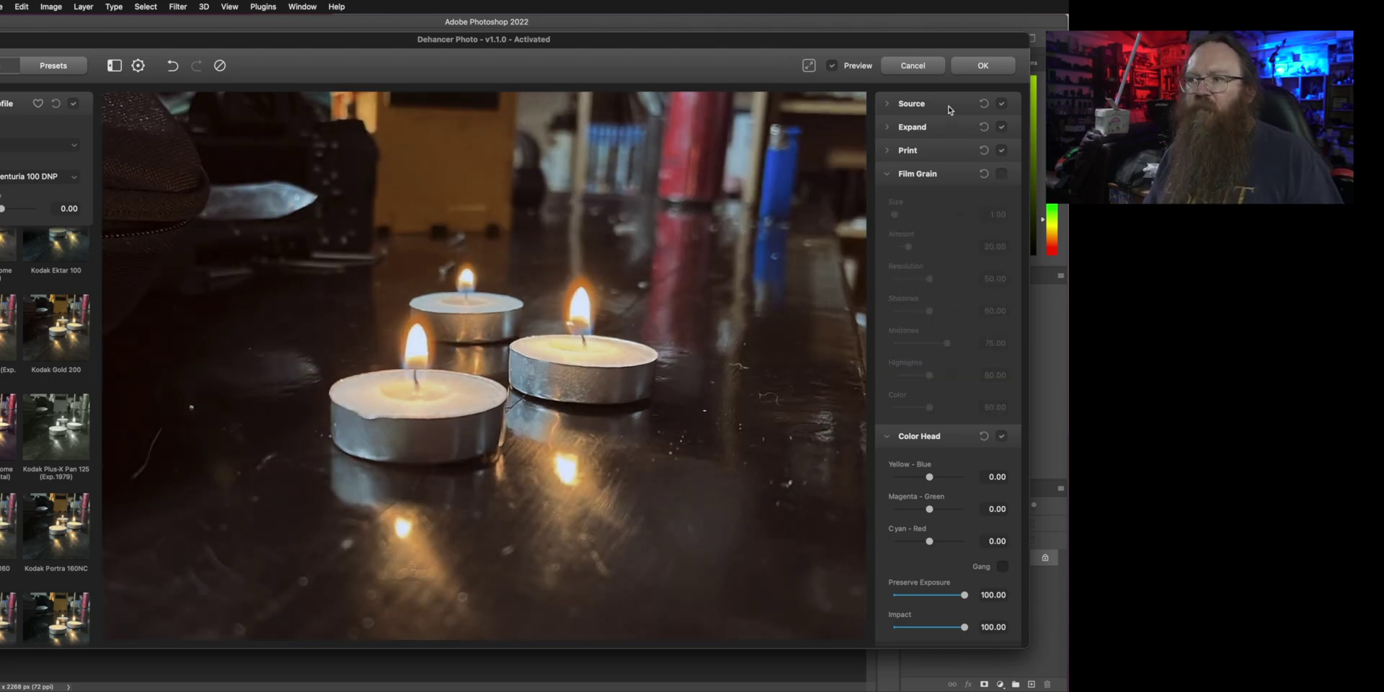
pyautogui.click(1001, 176)
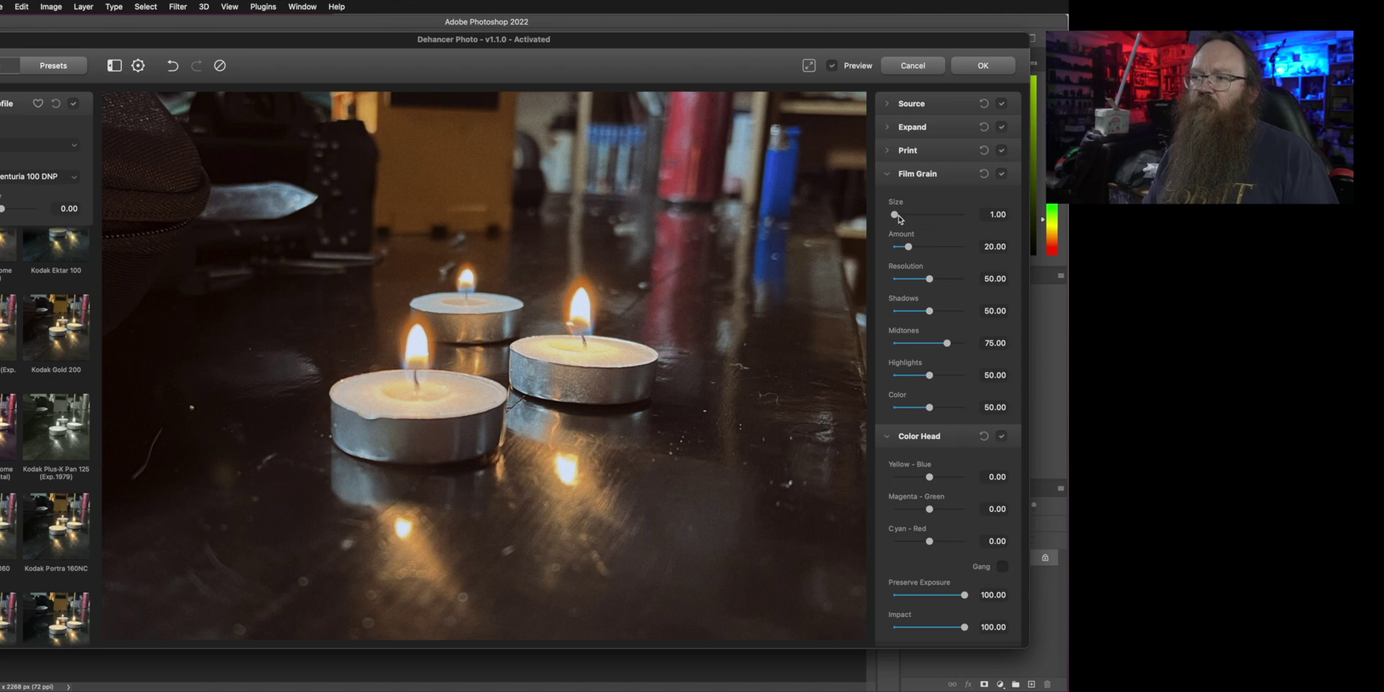
pyautogui.moveTo(898, 219); pyautogui.dragTo(930, 217)
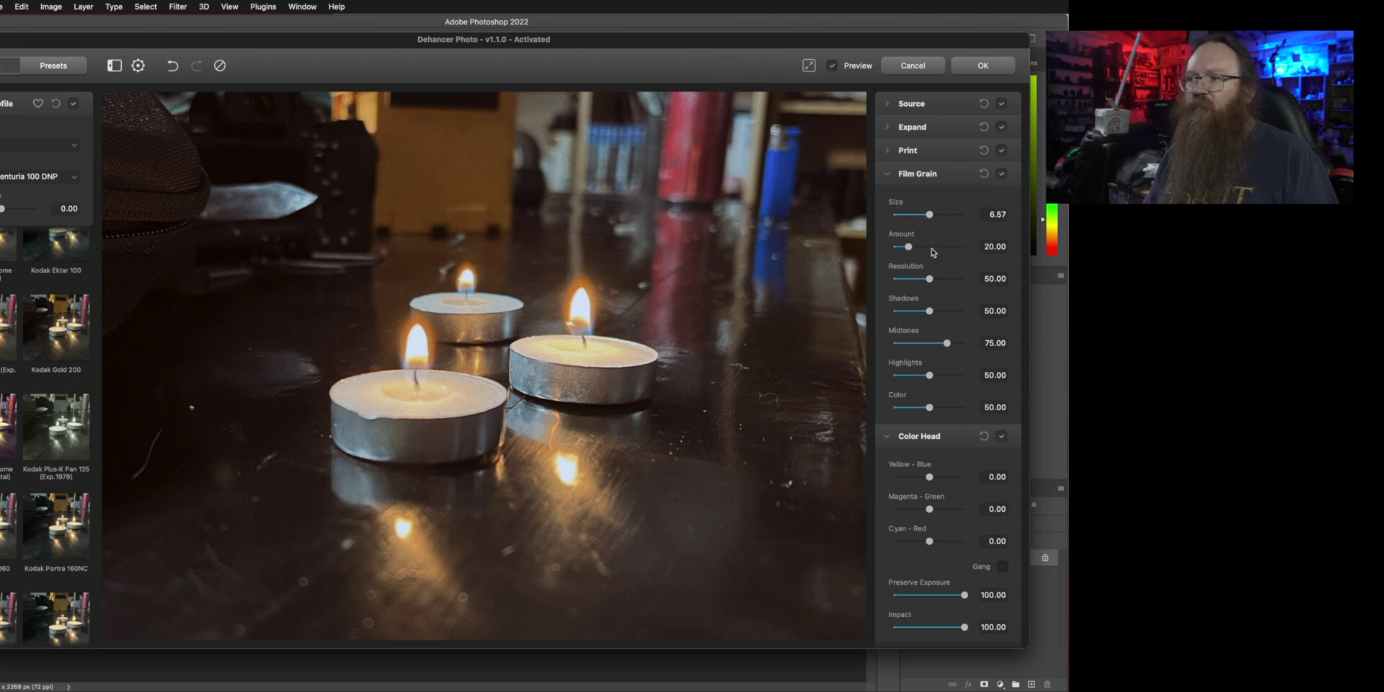
pyautogui.click(932, 248)
pyautogui.click(950, 247)
pyautogui.moveTo(931, 217); pyautogui.dragTo(960, 214)
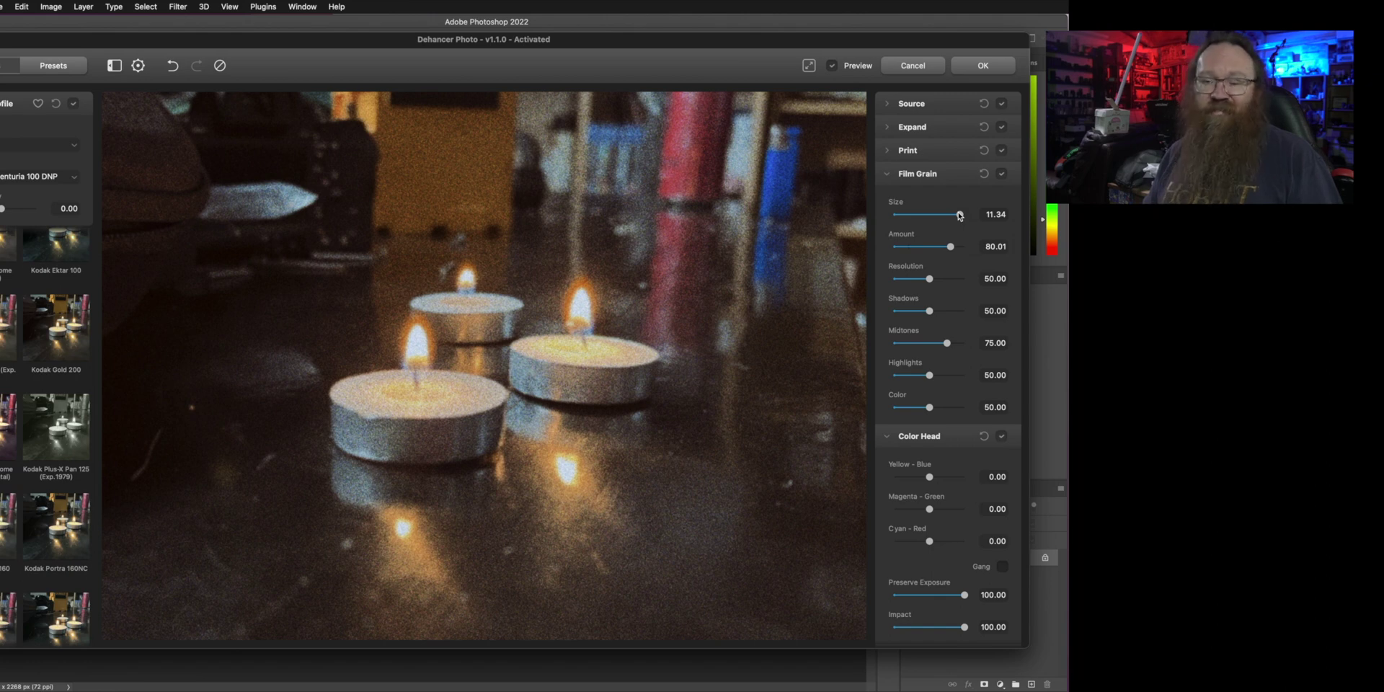
pyautogui.moveTo(959, 214); pyautogui.dragTo(907, 215)
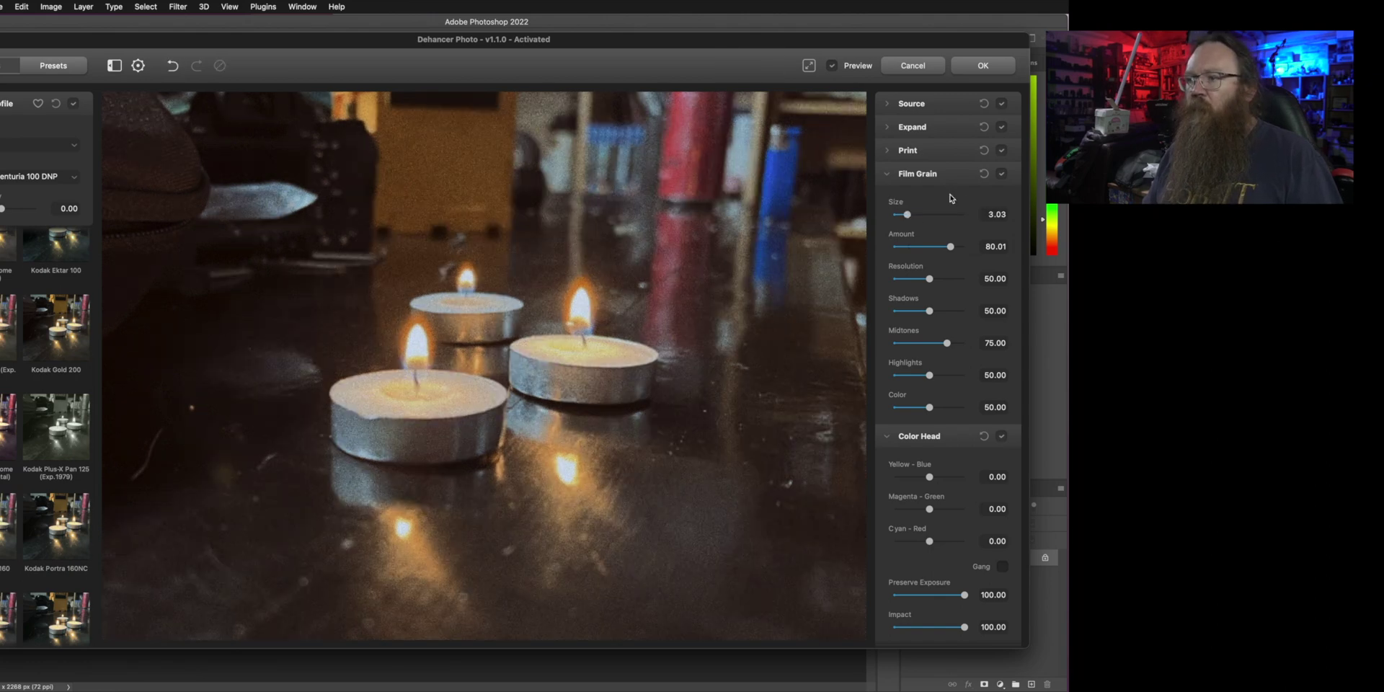
# Step: Reset Film Grain, set Size to 1.10, and fit the whole photo in the preview
pyautogui.click(983, 174)
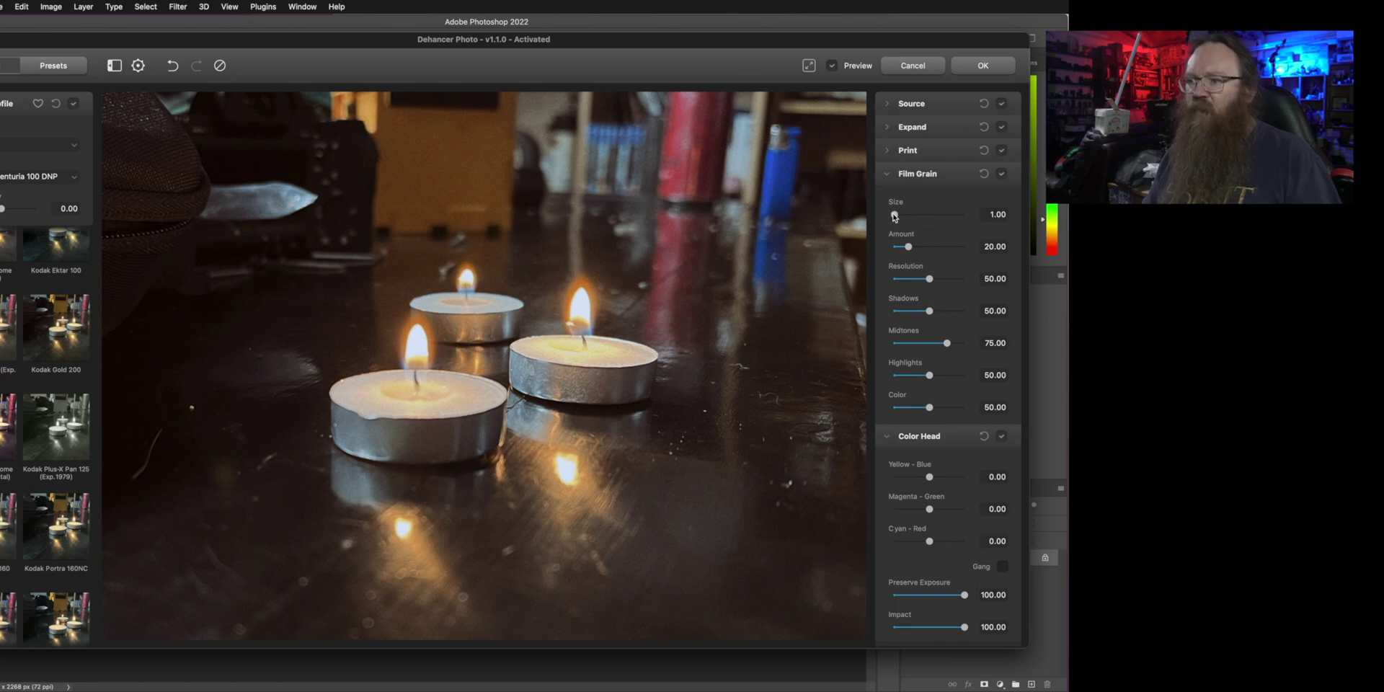
pyautogui.moveTo(895, 216); pyautogui.dragTo(896, 216)
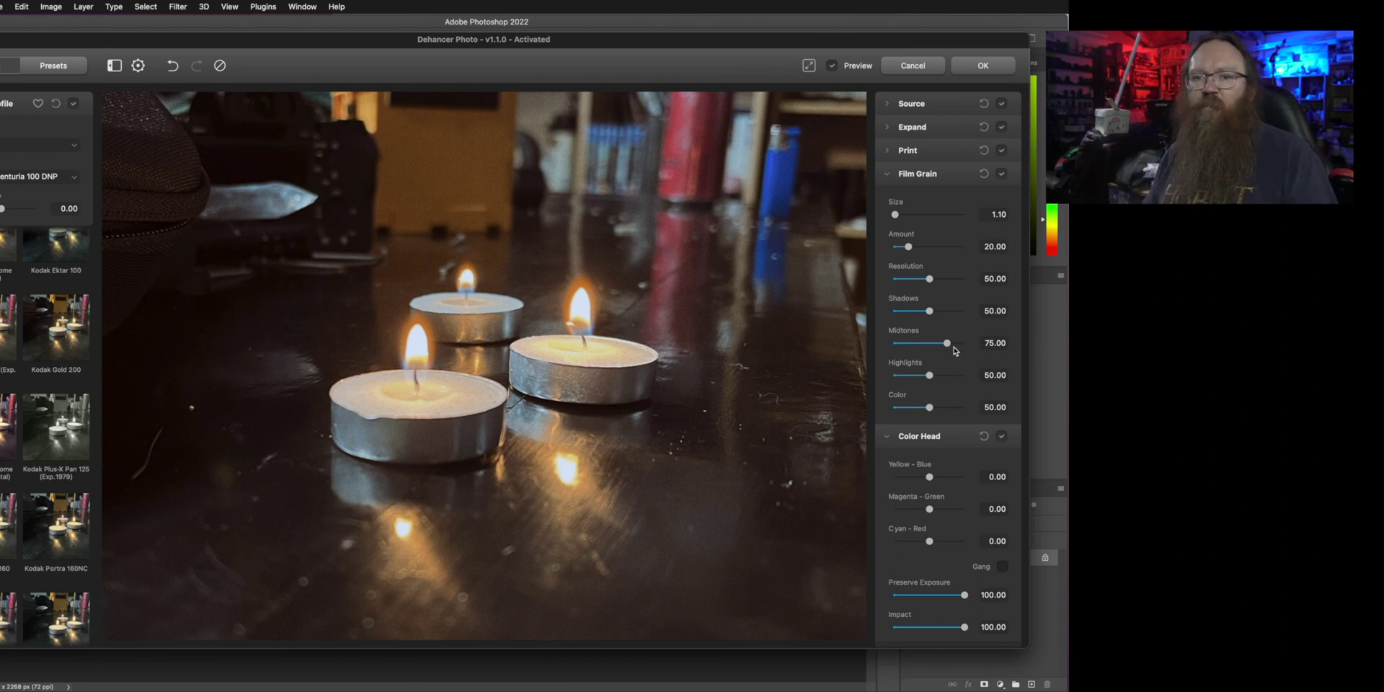
pyautogui.click(808, 66)
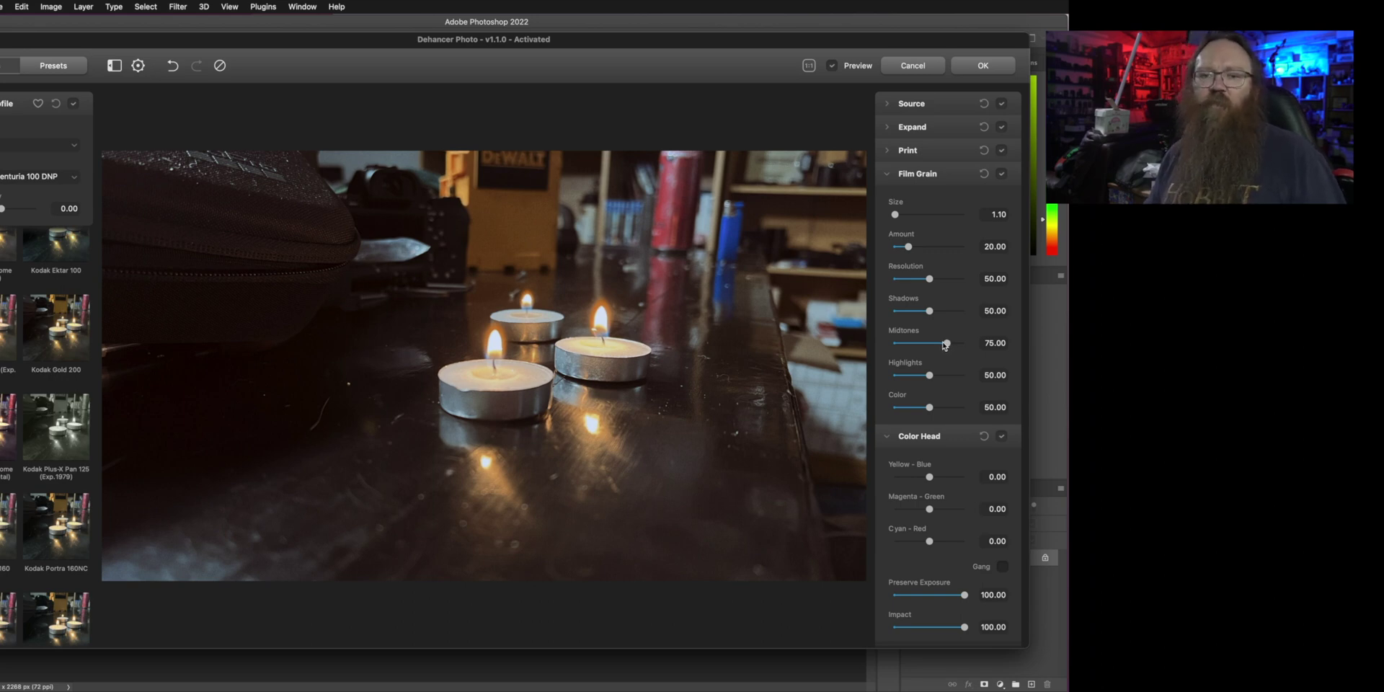
pyautogui.click(917, 173)
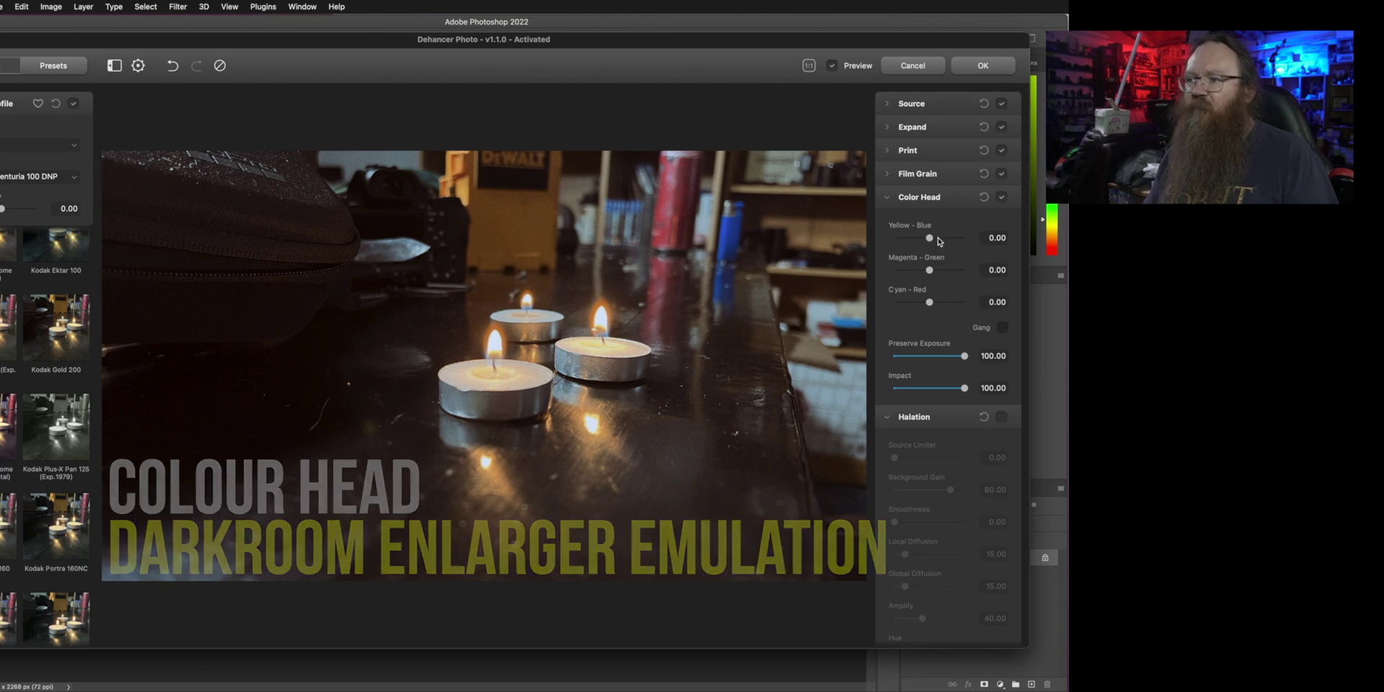
# Step: Set Color Head Yellow–Blue to -8.26 after trying a stronger blue shift and resetting
pyautogui.moveTo(930, 239); pyautogui.dragTo(921, 303)
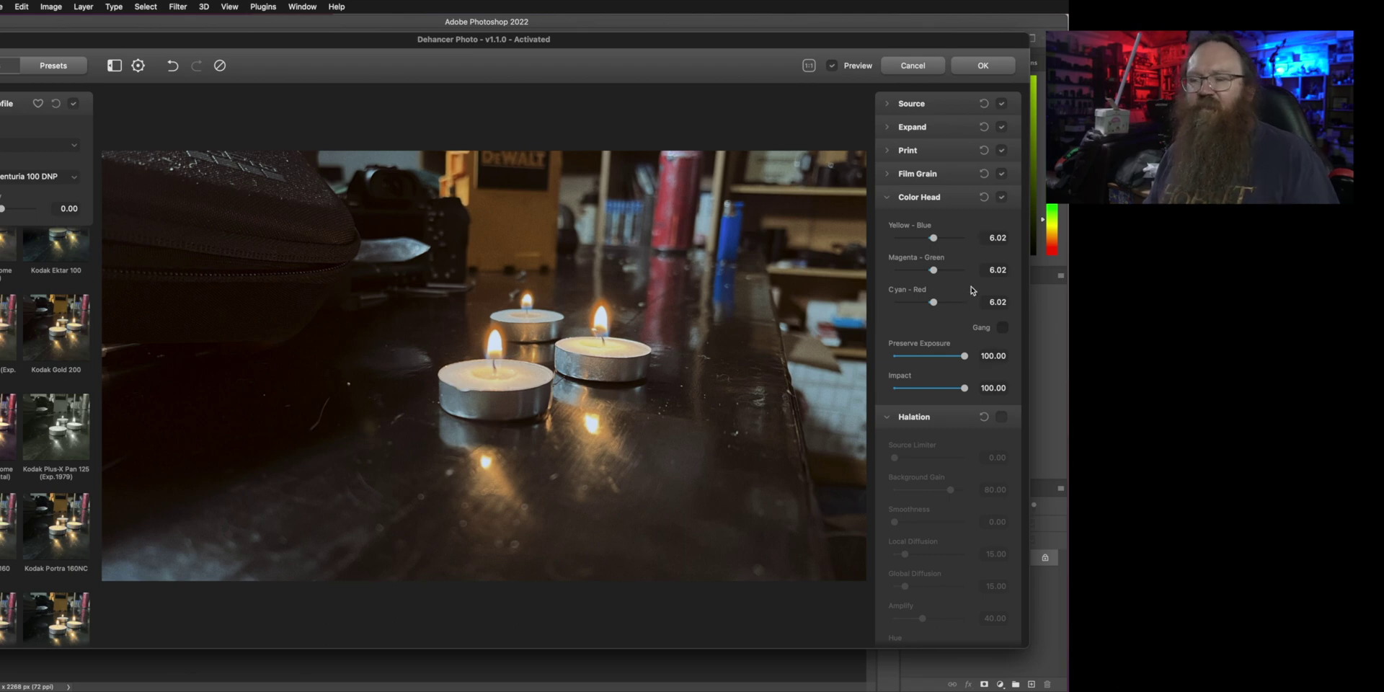
pyautogui.click(984, 197)
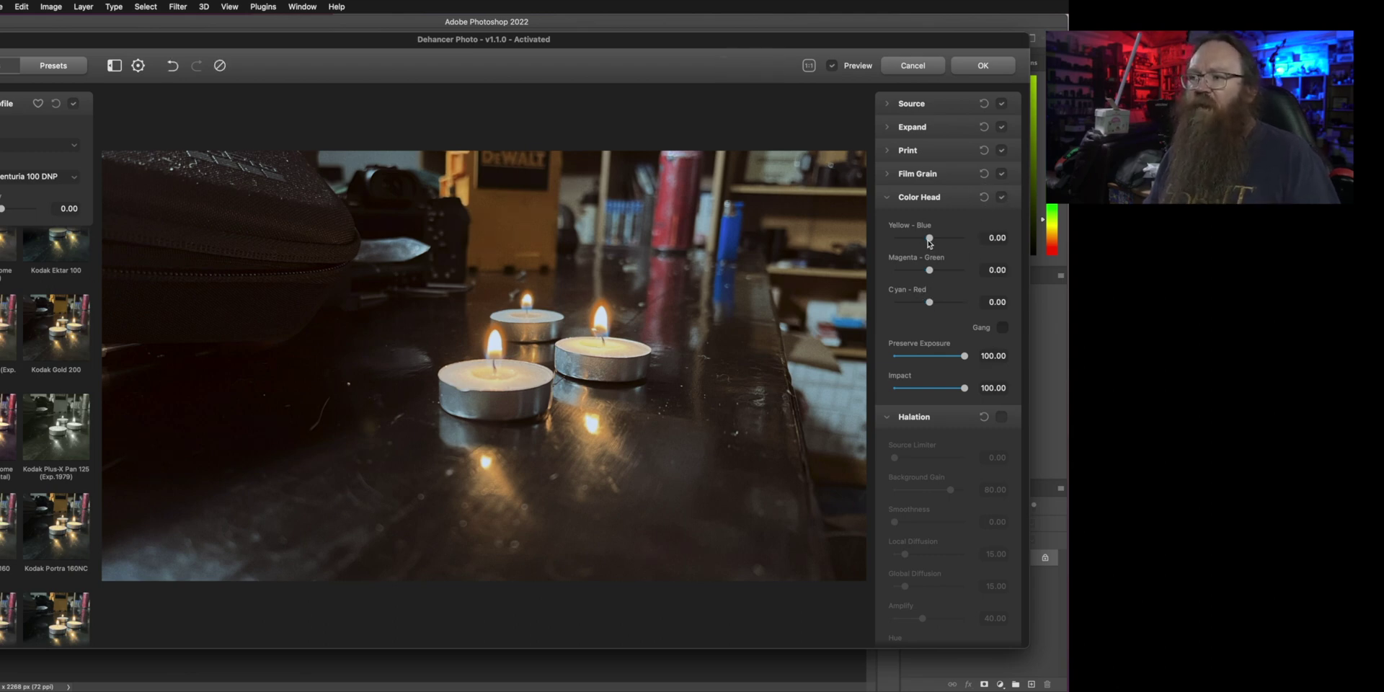
pyautogui.moveTo(928, 240); pyautogui.dragTo(929, 238)
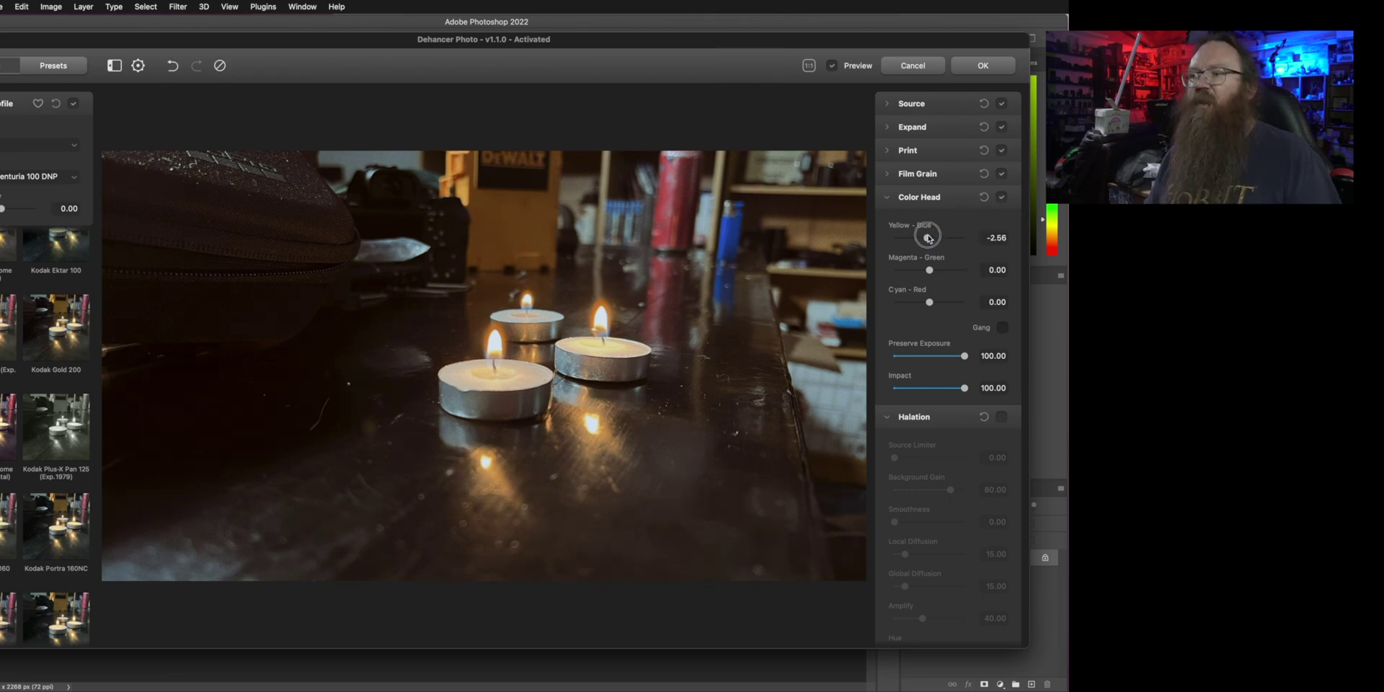
pyautogui.moveTo(927, 238); pyautogui.dragTo(923, 241)
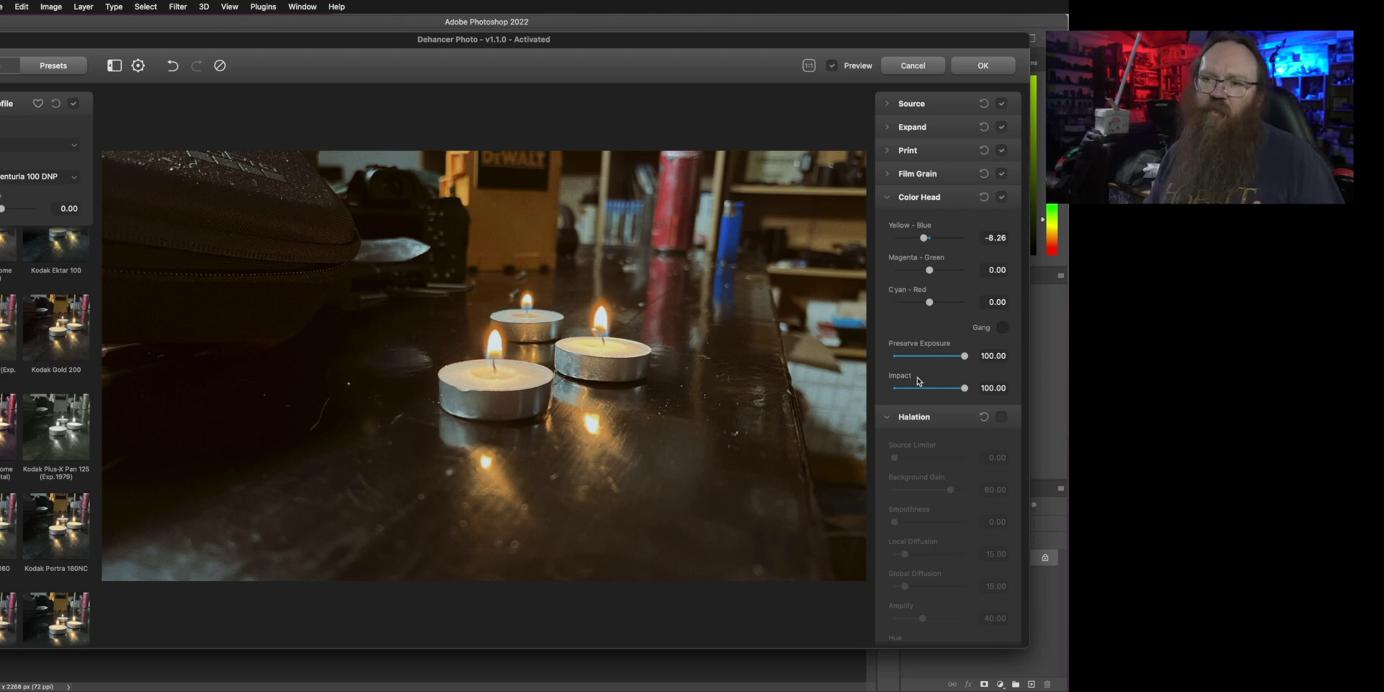
pyautogui.scroll(-1, 916, 380)
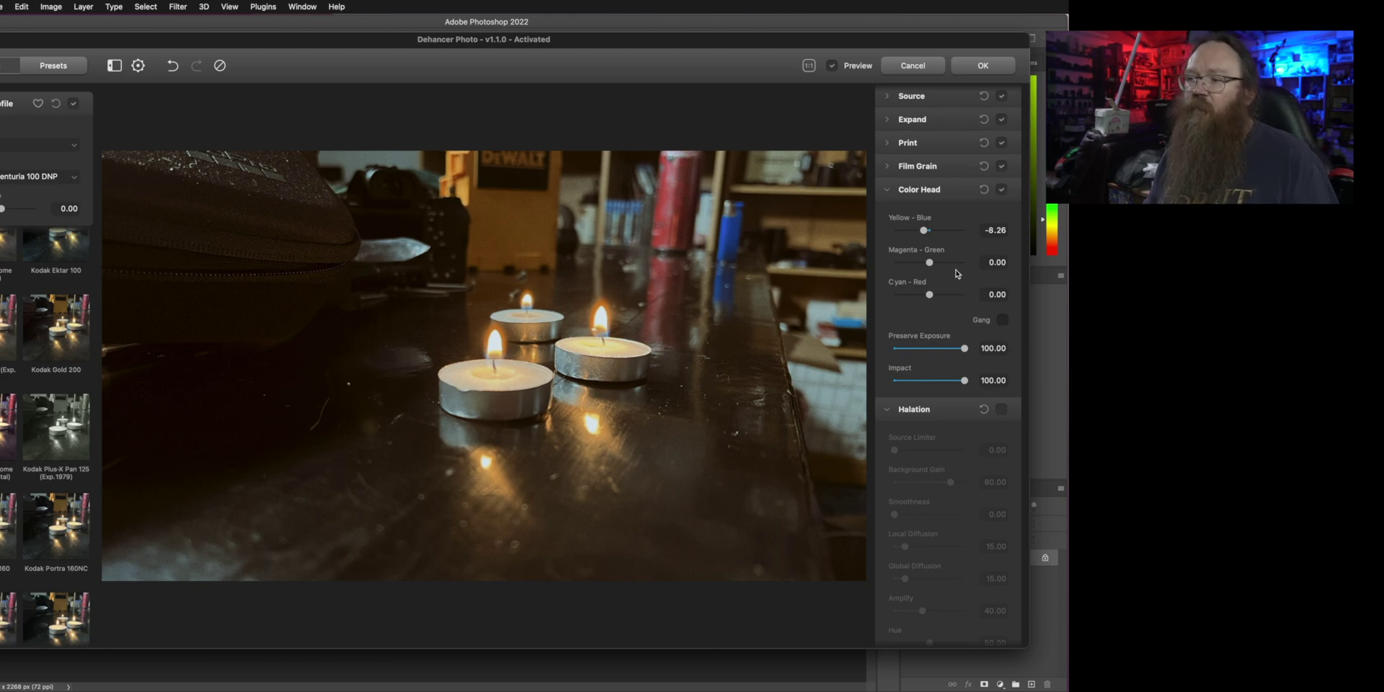
pyautogui.click(917, 189)
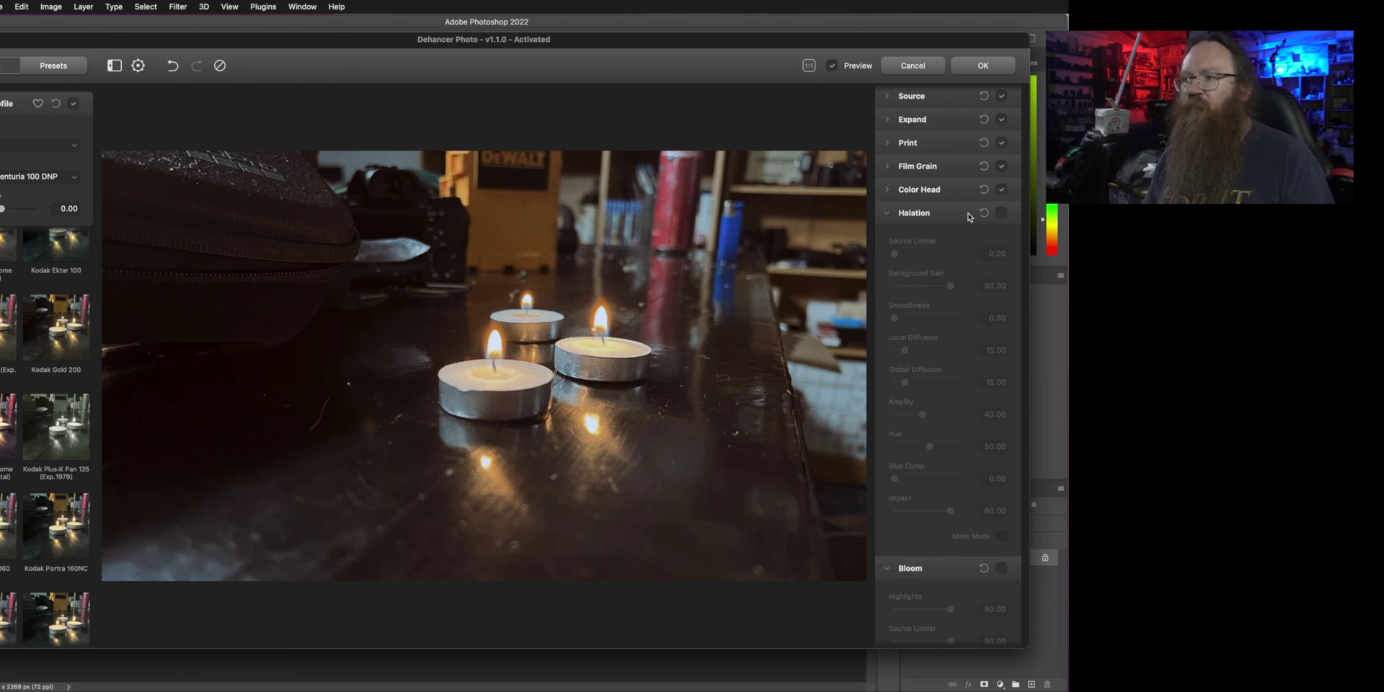
# Step: Enable Halation and push Smoothness, Amplify and Local/Global Diffusion toward their maximums
pyautogui.click(1002, 214)
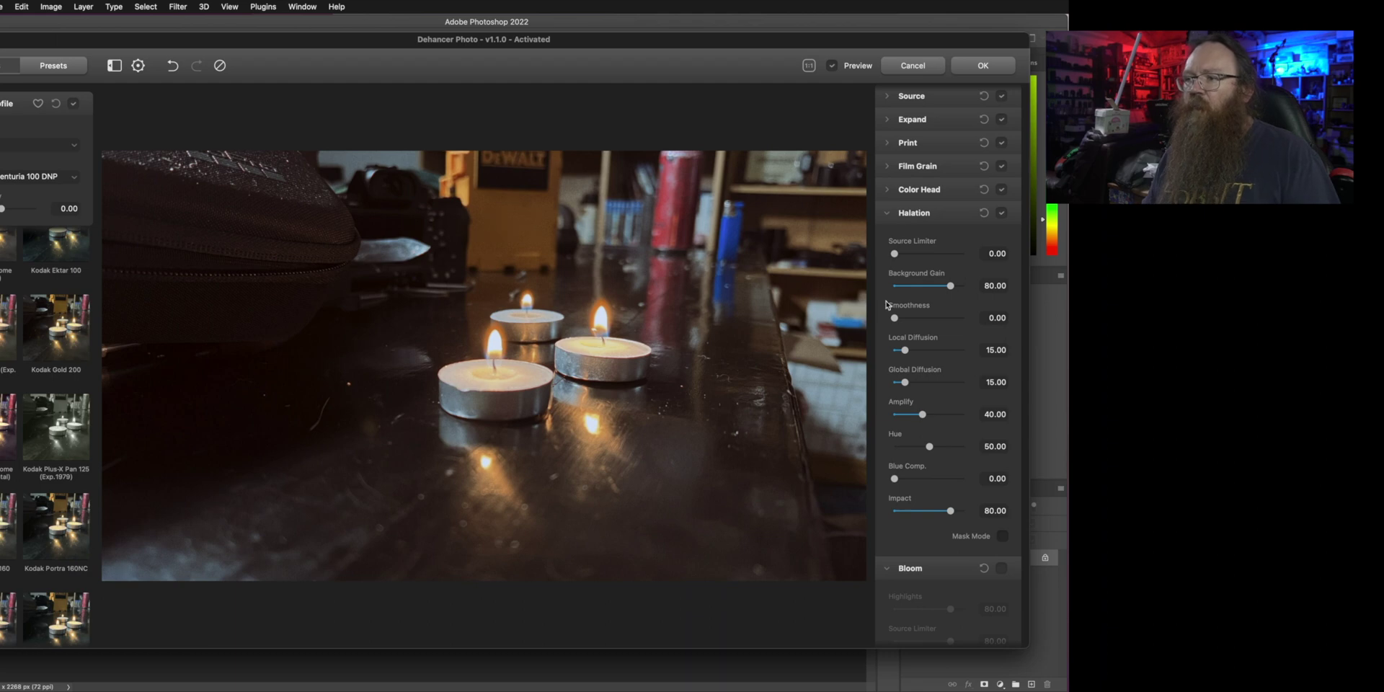
pyautogui.moveTo(896, 318); pyautogui.dragTo(938, 318)
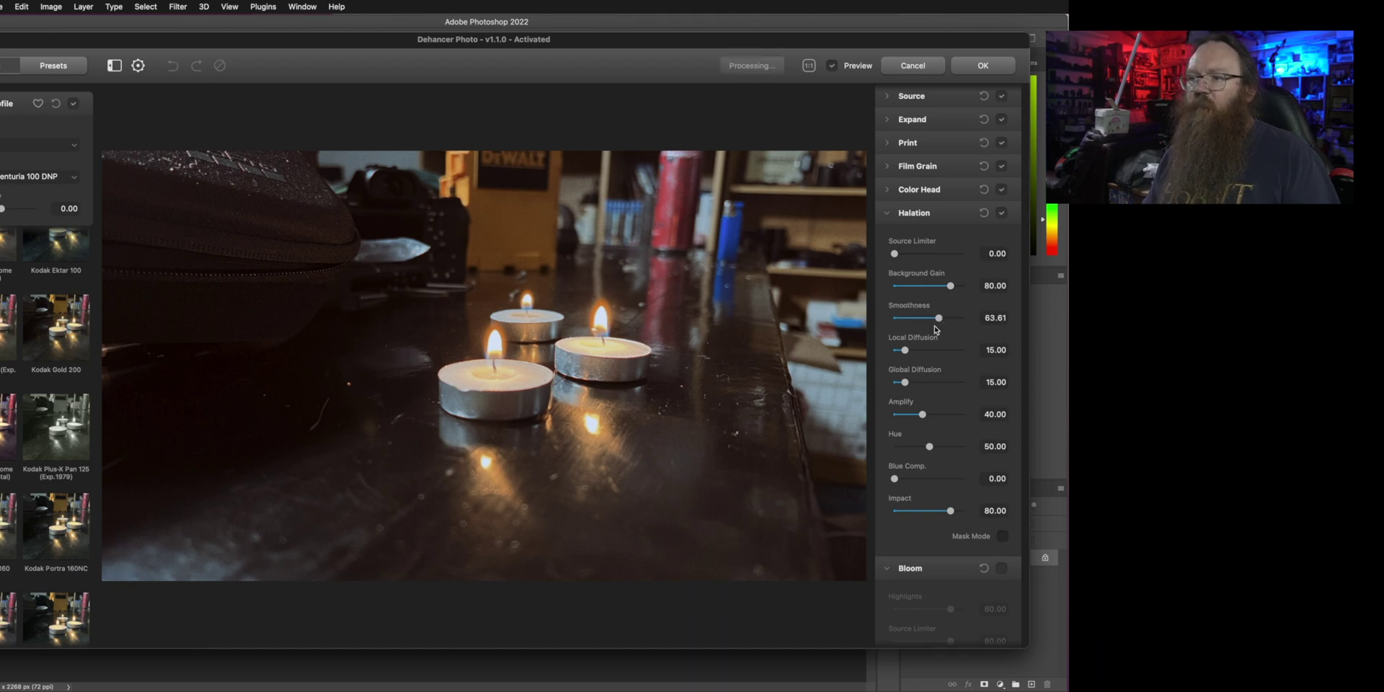
pyautogui.click(923, 415)
pyautogui.moveTo(924, 416); pyautogui.dragTo(970, 415)
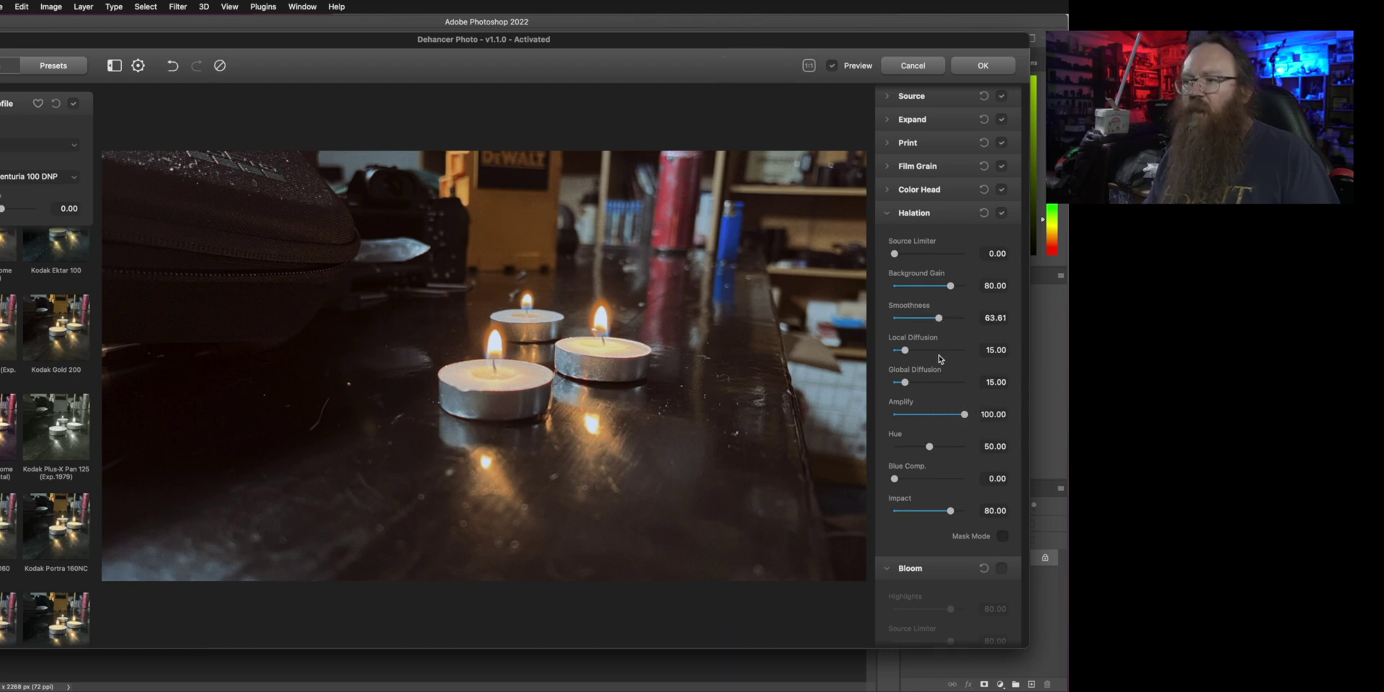
pyautogui.moveTo(905, 350); pyautogui.dragTo(969, 351)
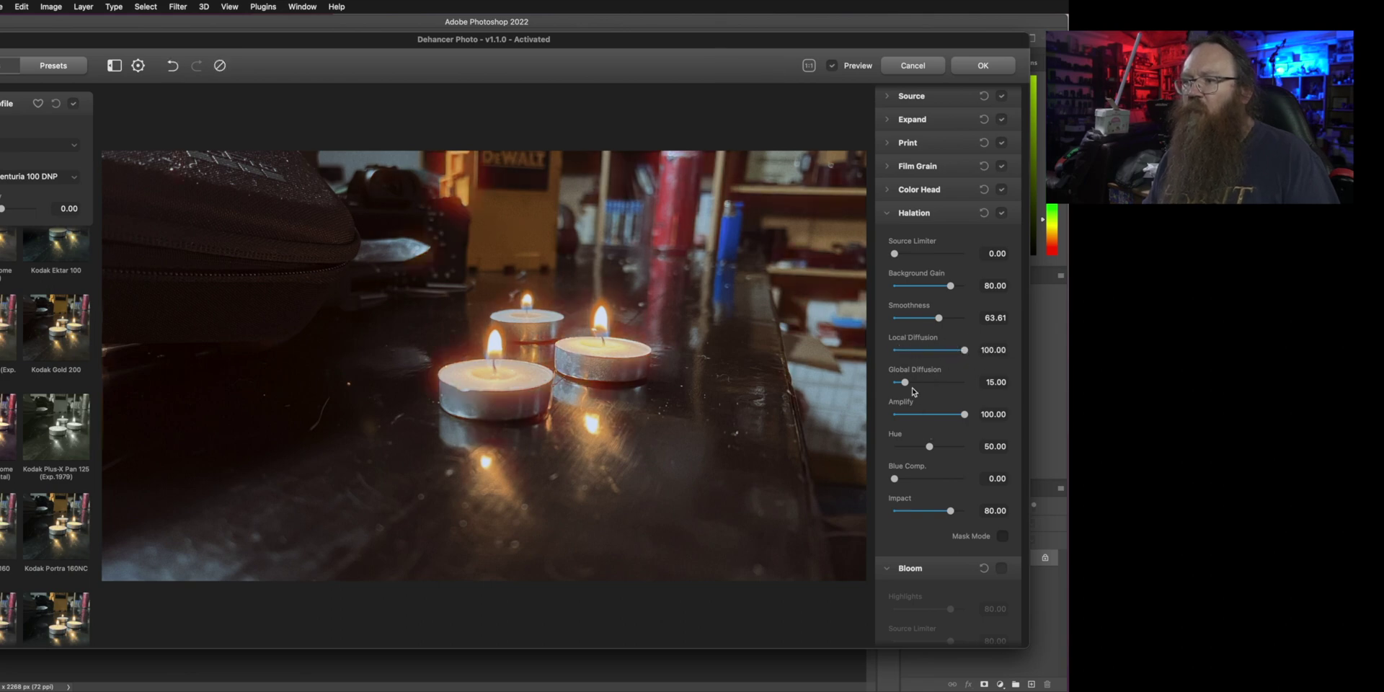
pyautogui.moveTo(904, 382); pyautogui.dragTo(969, 384)
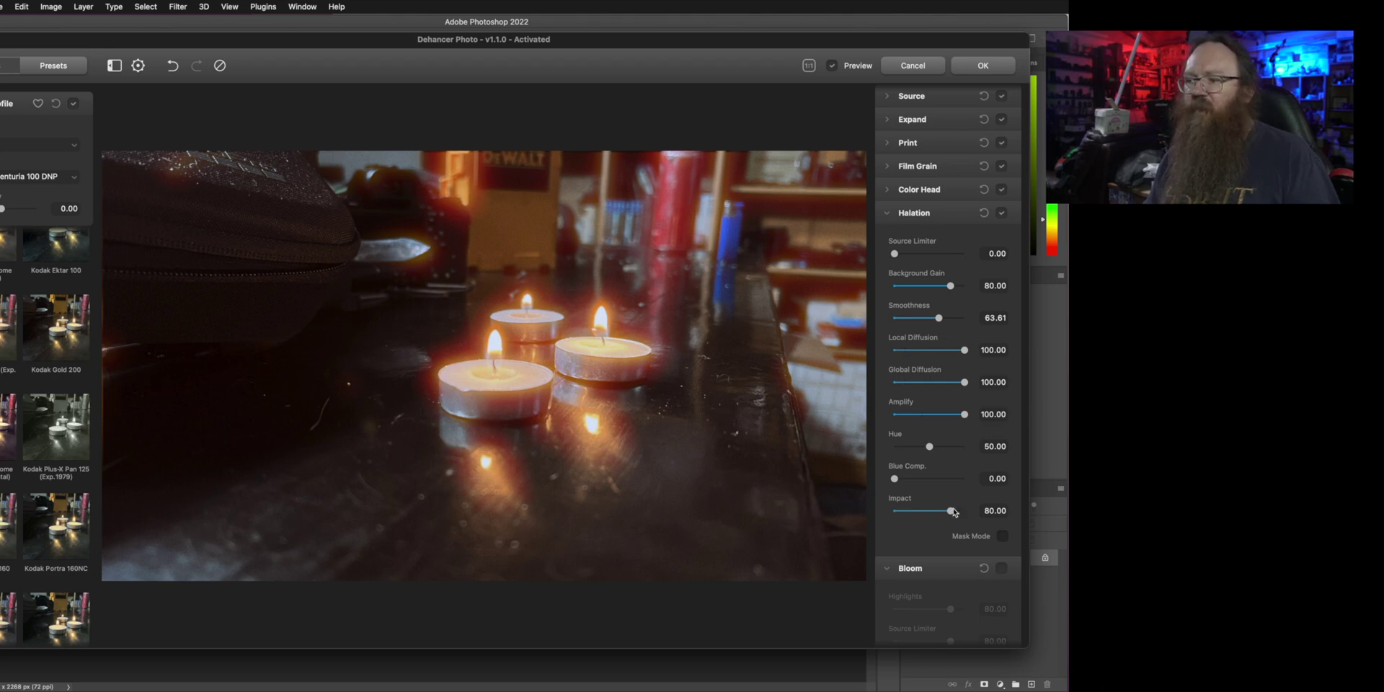
pyautogui.moveTo(951, 513); pyautogui.dragTo(982, 534)
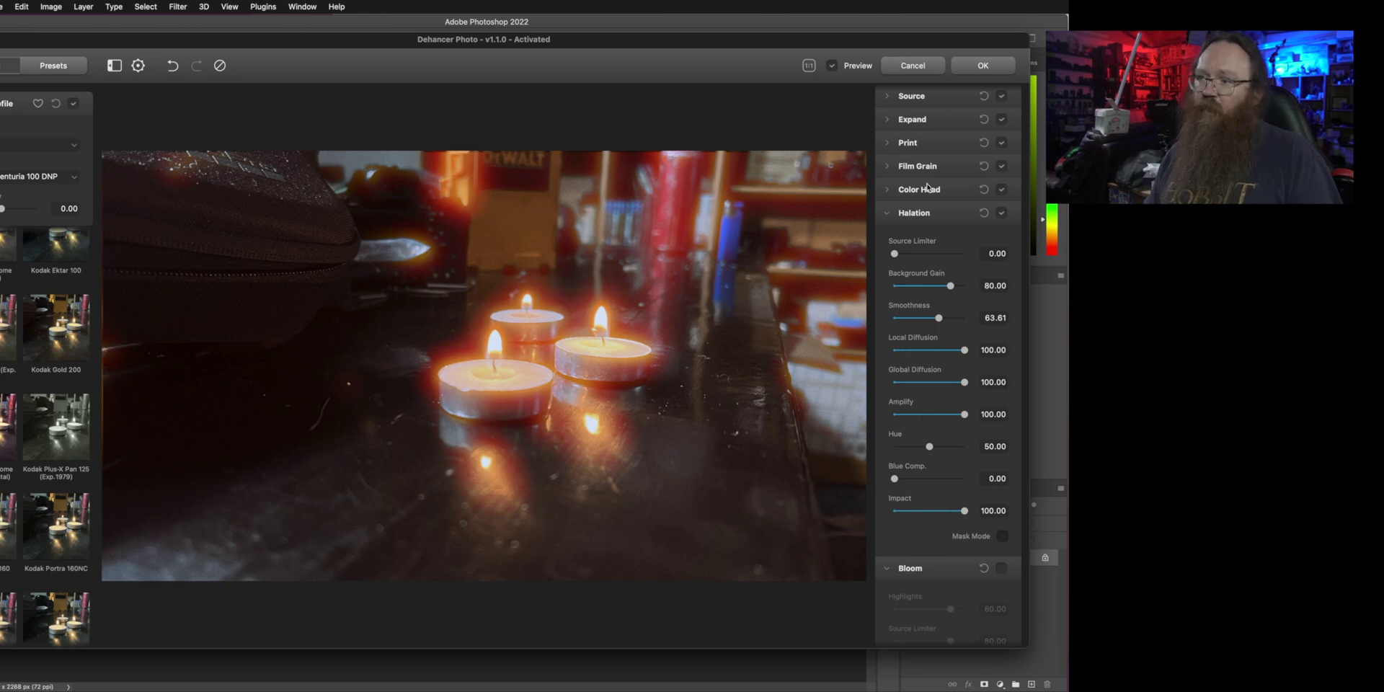
# Step: Reset Halation, then set Smoothness 42.15, Local Diffusion 56.71, Global Diffusion 44.08, Amplify 65.99
pyautogui.click(983, 213)
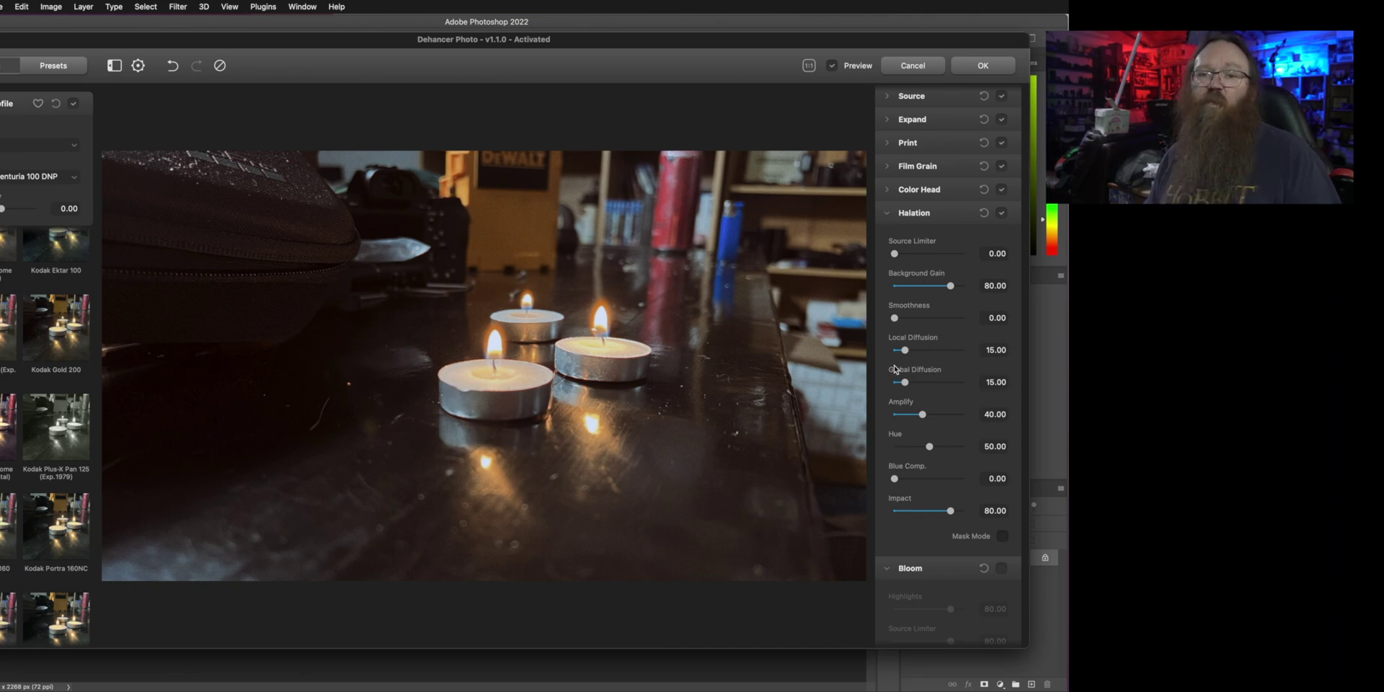
pyautogui.scroll(-1, 902, 366)
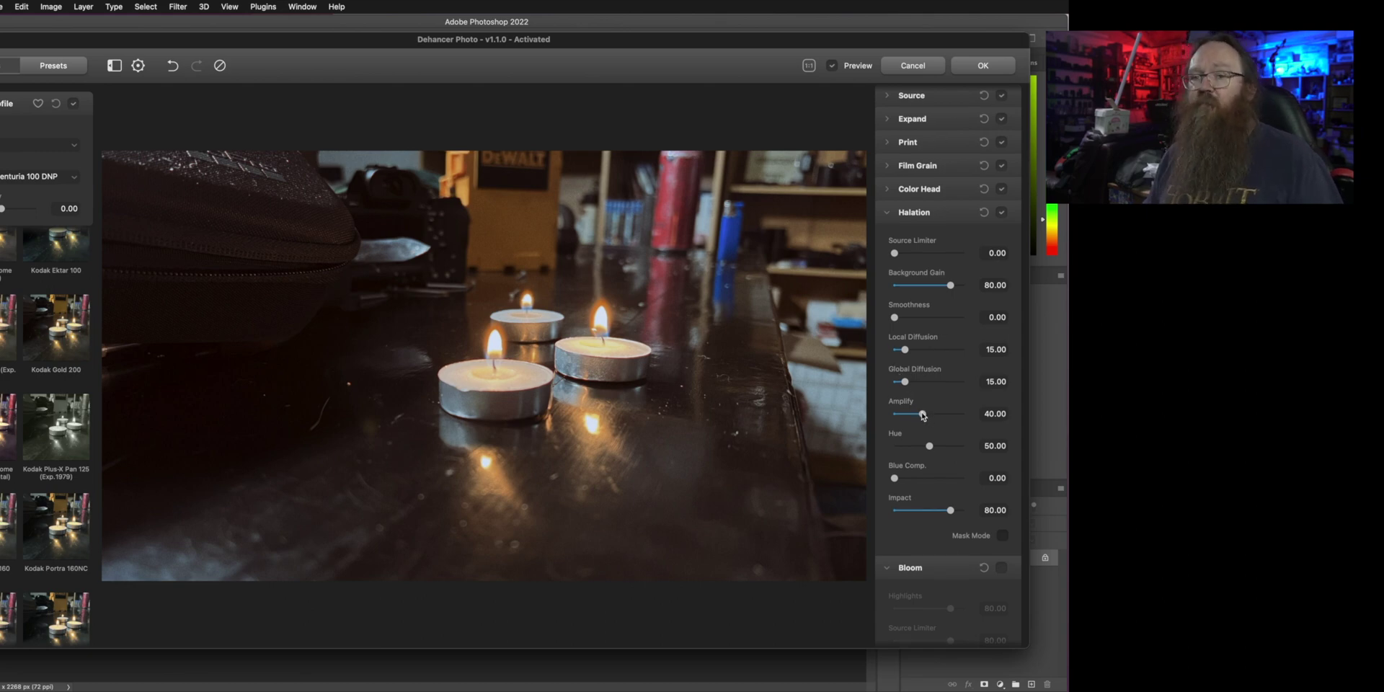
pyautogui.moveTo(923, 414); pyautogui.dragTo(931, 415)
pyautogui.moveTo(906, 353)
pyautogui.mouseDown()
pyautogui.moveTo(922, 386)
pyautogui.moveTo(907, 322)
pyautogui.moveTo(929, 353)
pyautogui.mouseUp()
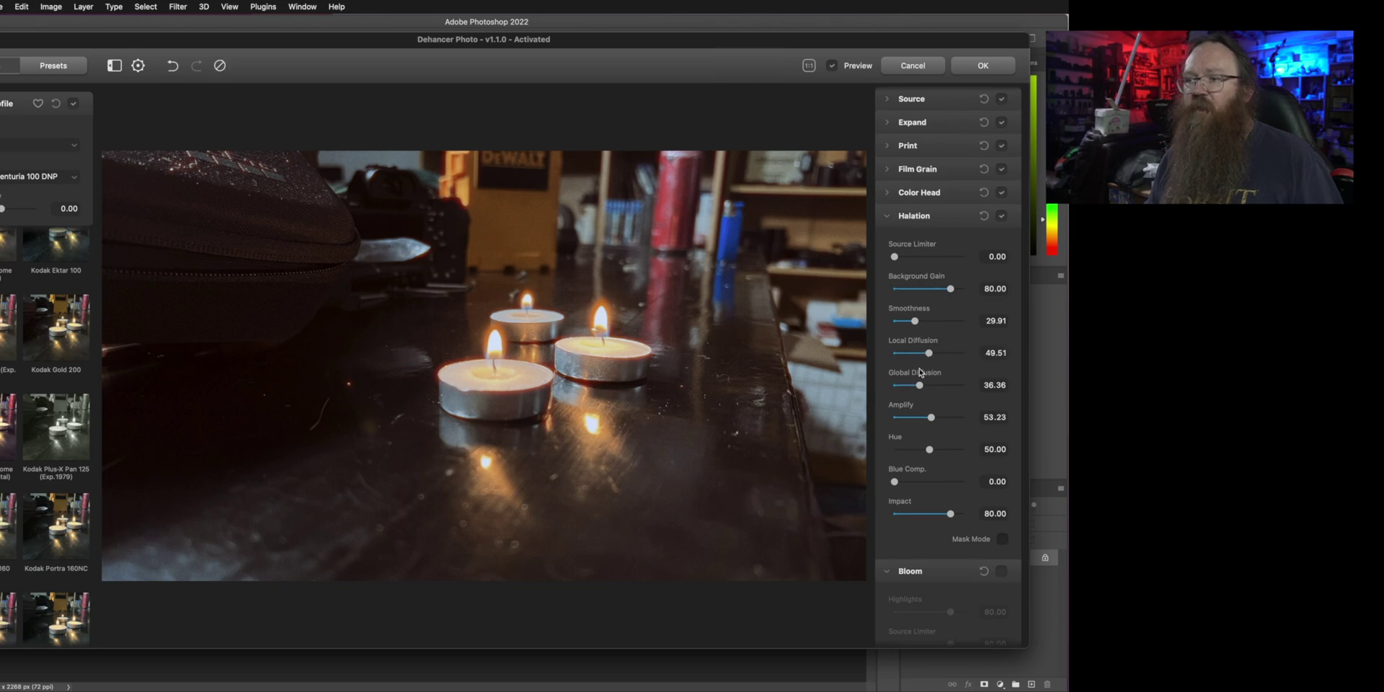
pyautogui.moveTo(931, 418); pyautogui.dragTo(925, 384)
pyautogui.moveTo(915, 321); pyautogui.dragTo(935, 352)
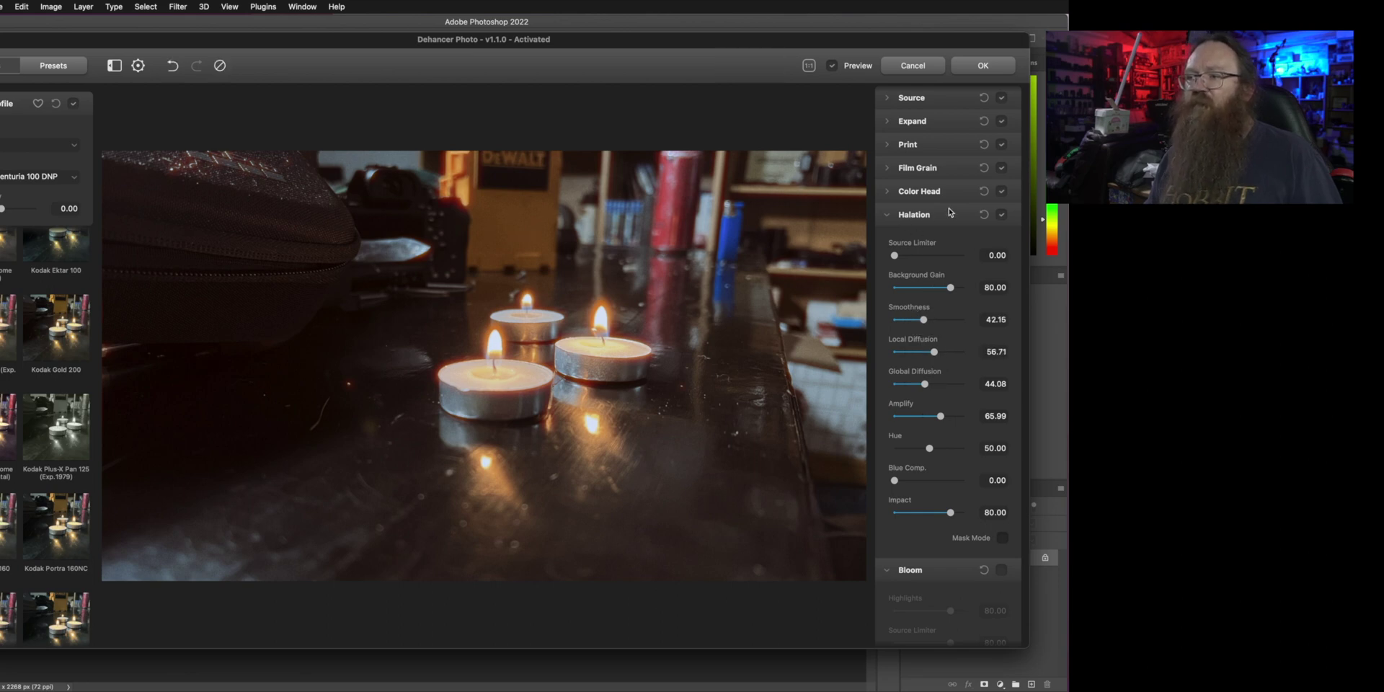
# Step: Toggle Halation off and on to compare, leave it on, and fold its settings away
pyautogui.click(1002, 214)
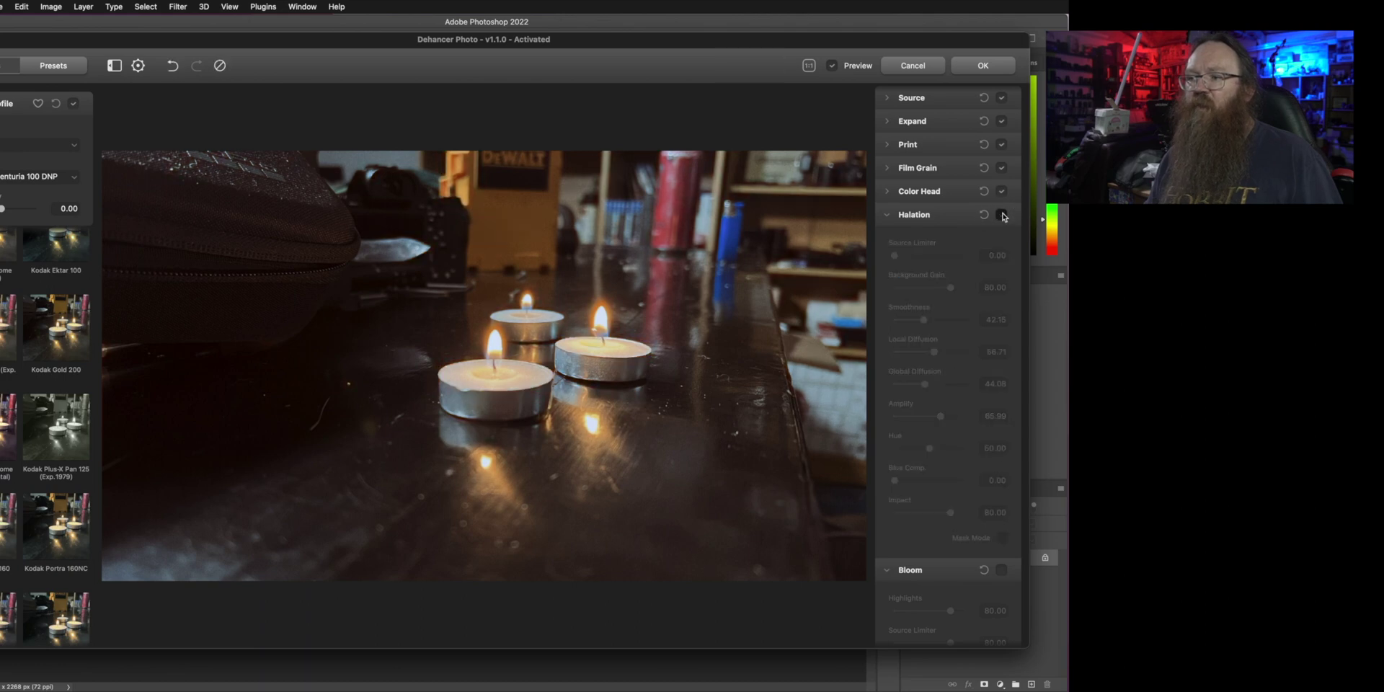
pyautogui.click(1002, 215)
pyautogui.click(1002, 215)
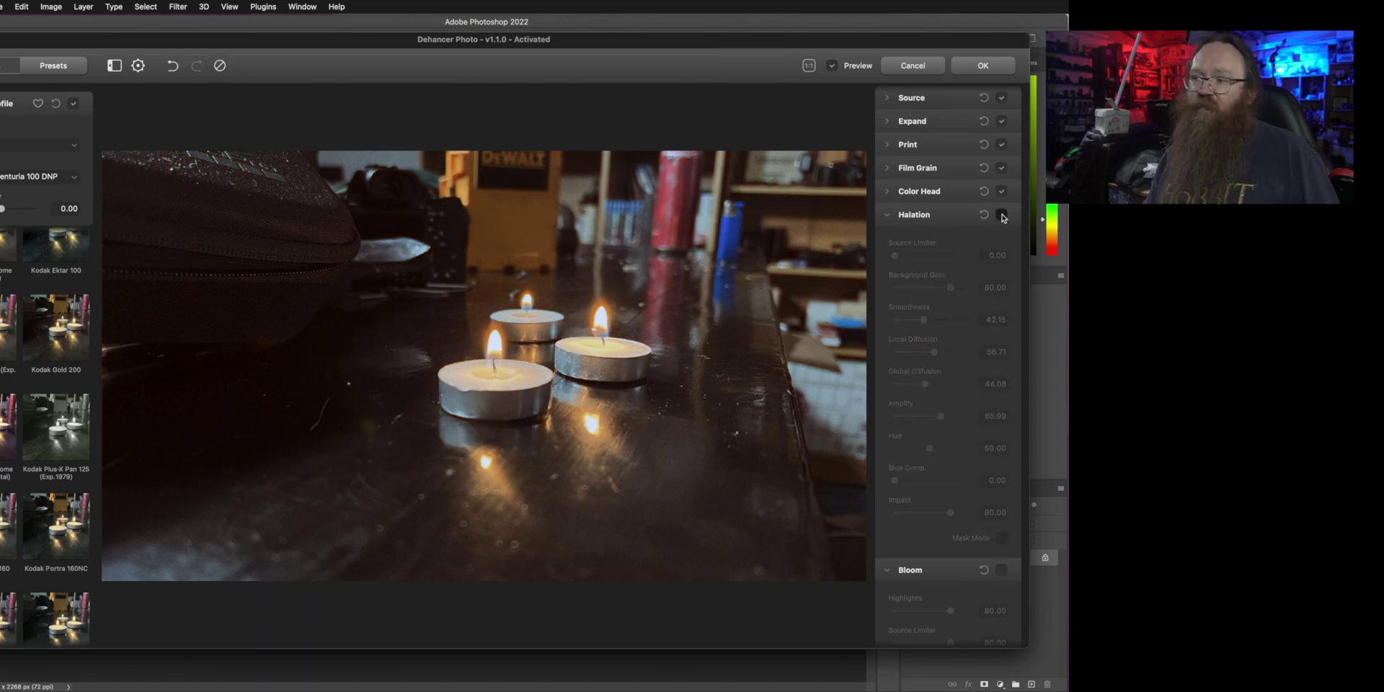
pyautogui.click(1002, 214)
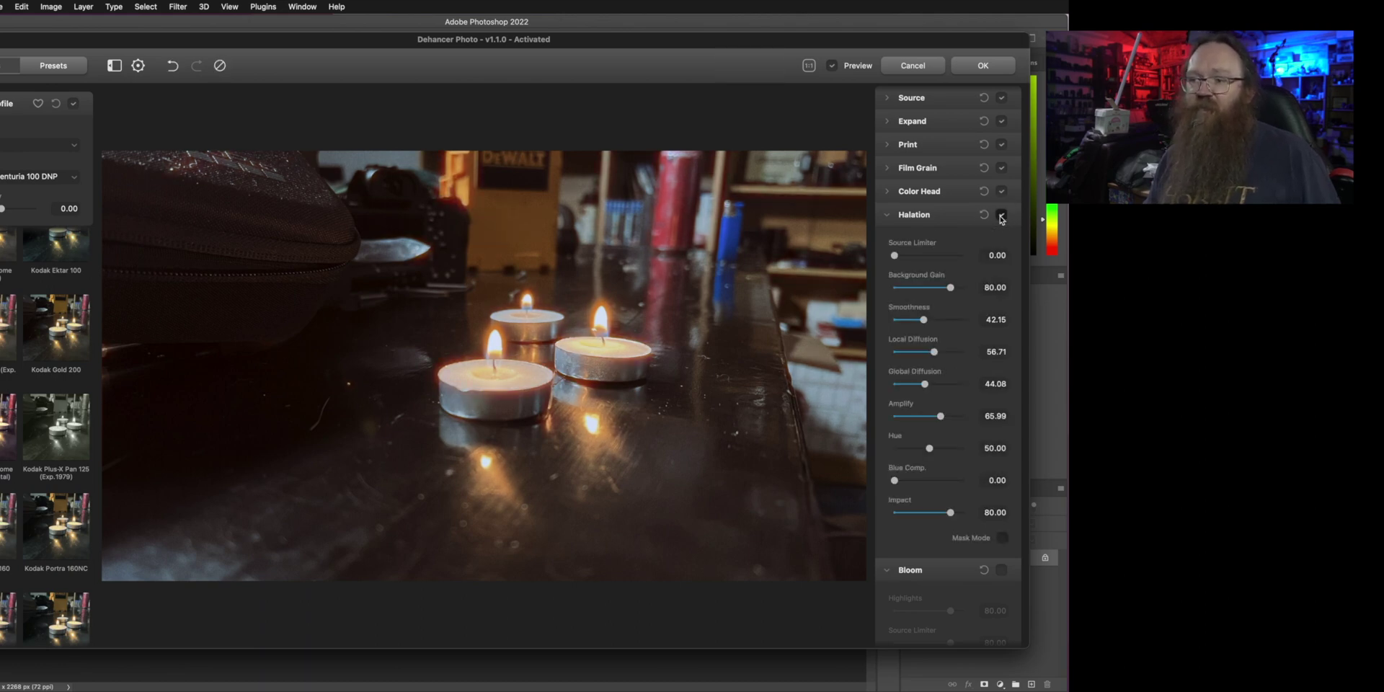
pyautogui.click(1001, 216)
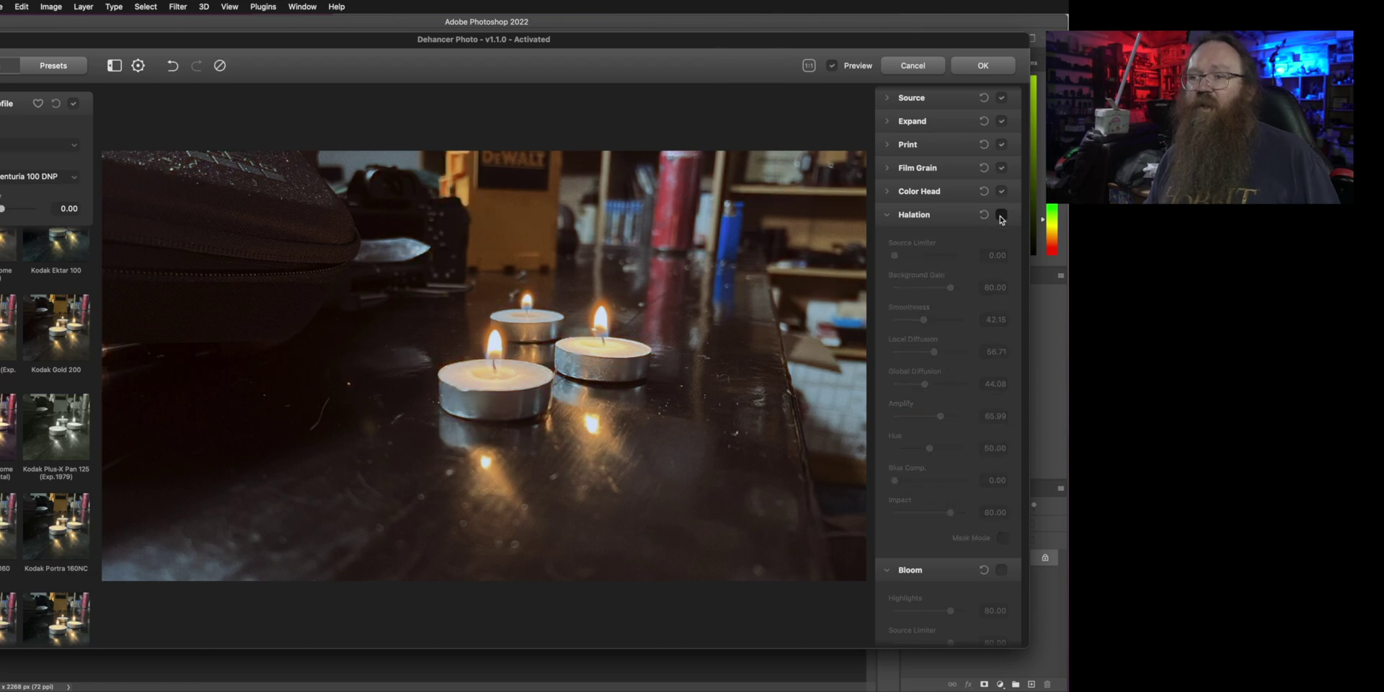
pyautogui.click(1002, 217)
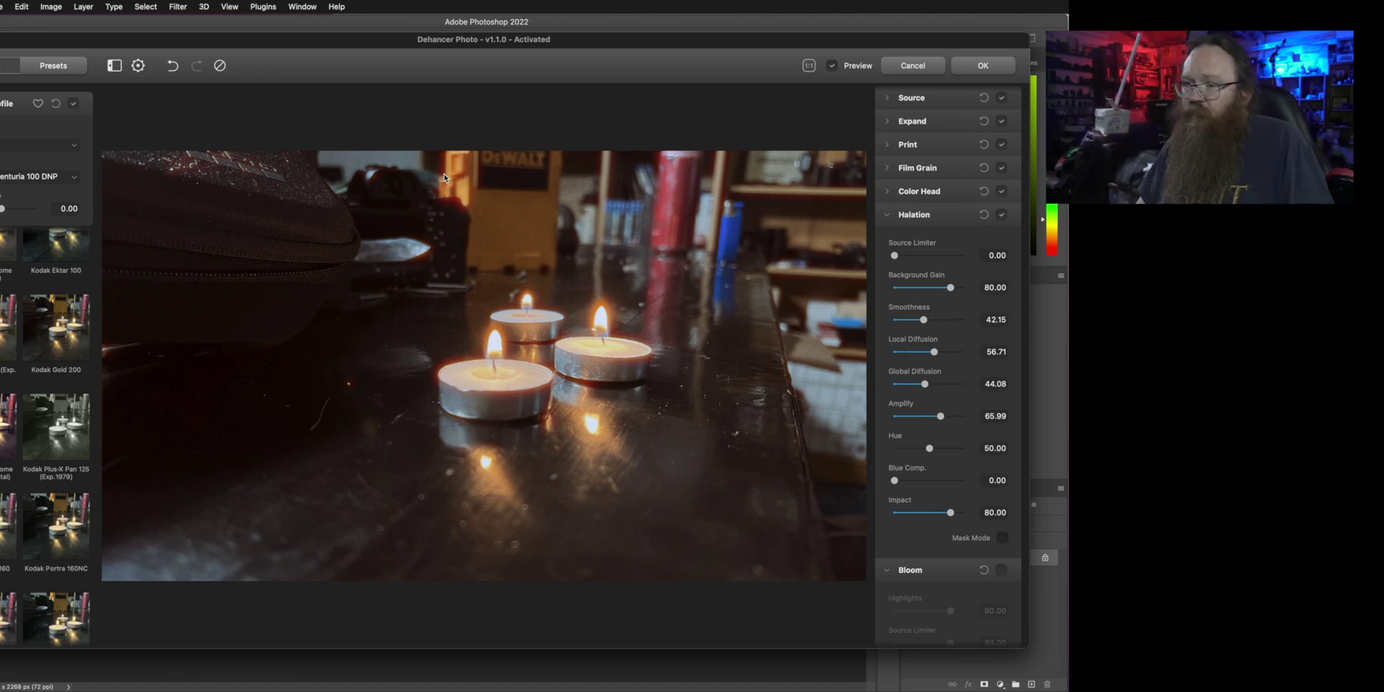
pyautogui.click(890, 216)
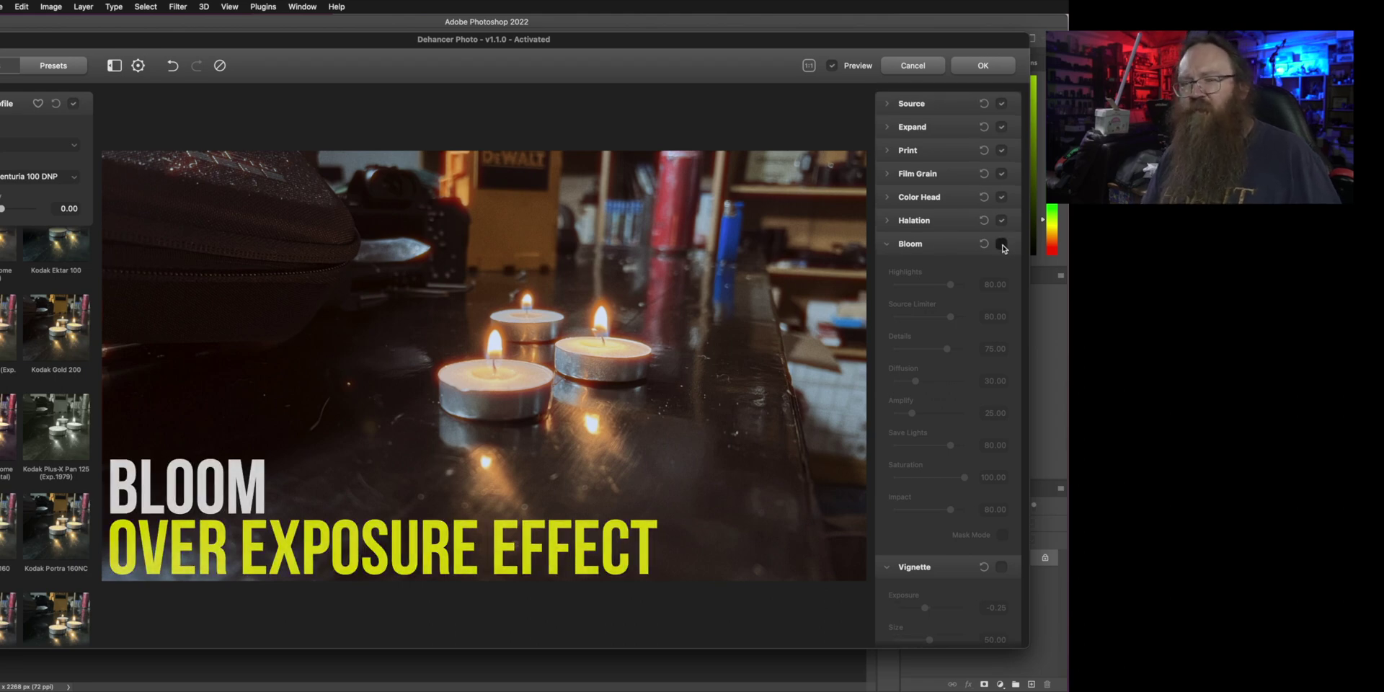
# Step: Enable Bloom at its default settings, toggling it off and on to compare the candle glow
pyautogui.keyDown('alt'); pyautogui.click(1002, 245); pyautogui.keyUp('alt')
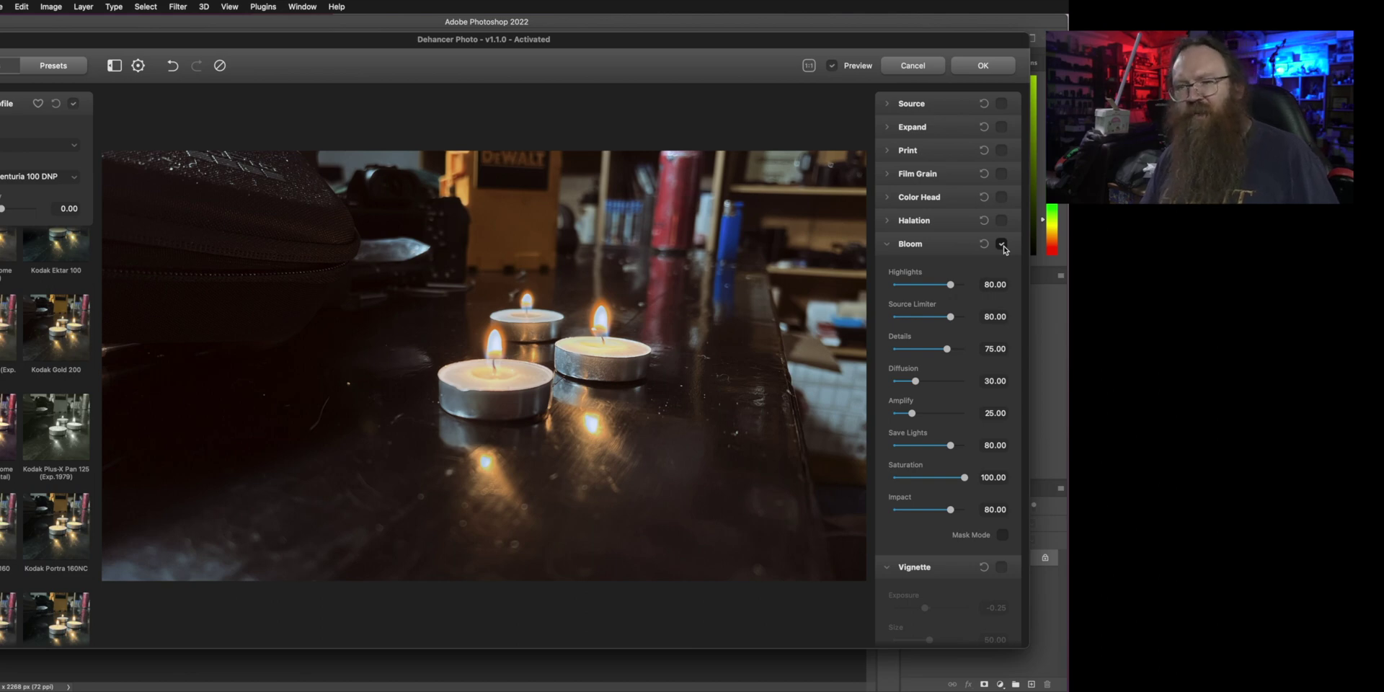
pyautogui.click(1002, 245)
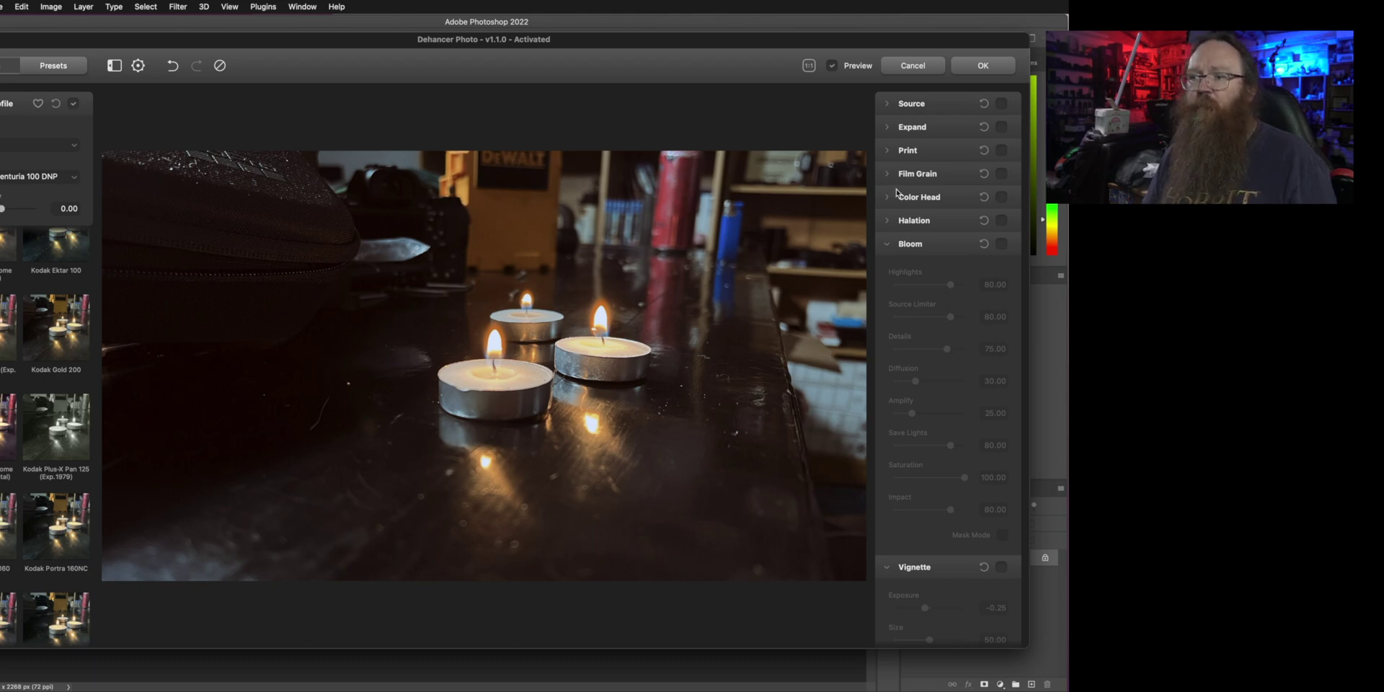
pyautogui.click(1002, 245)
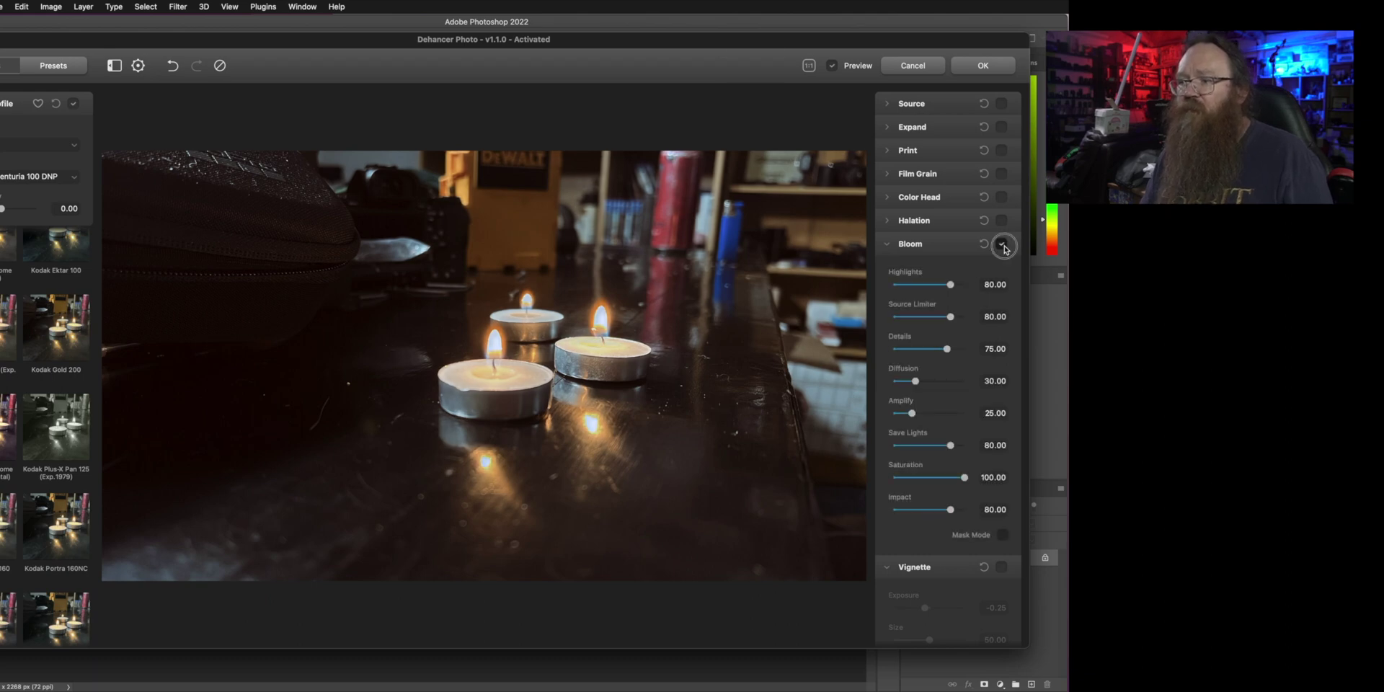
pyautogui.click(1002, 245)
pyautogui.click(1002, 245)
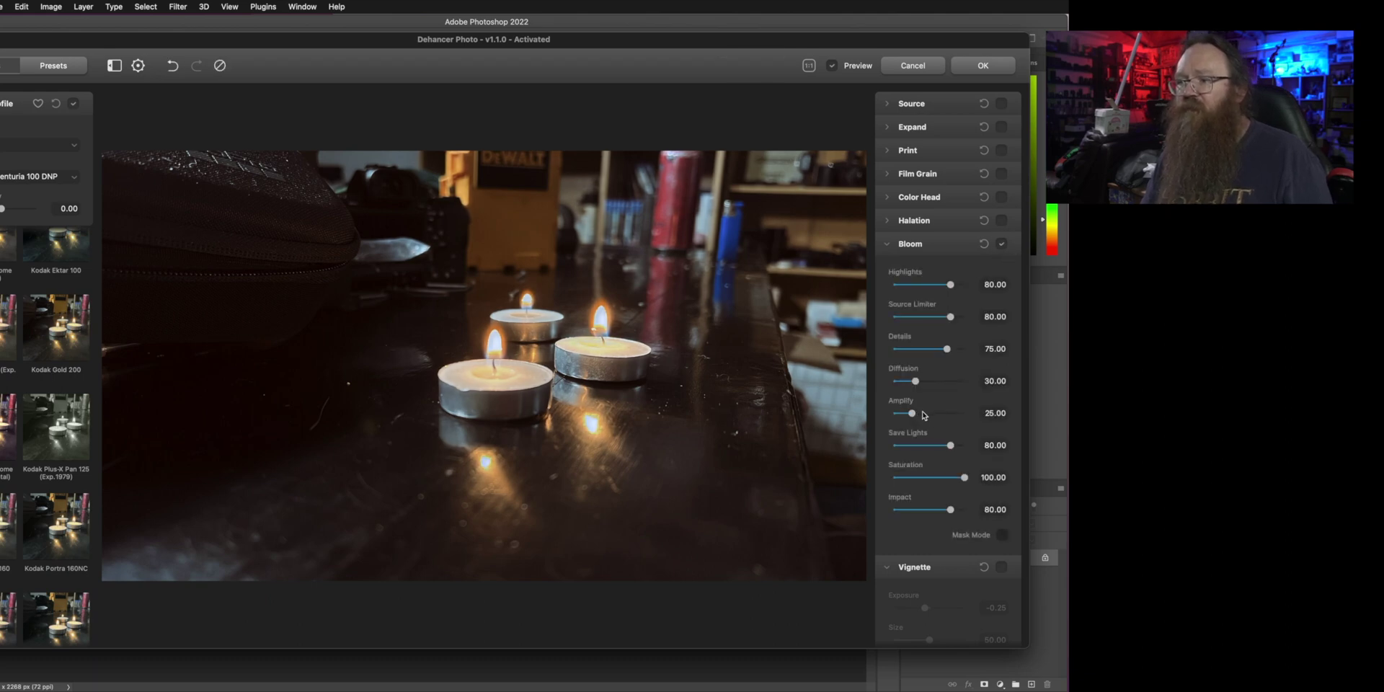
# Step: Set Bloom Source Limiter 62.31, Details 47.75, Diffusion 26.40, Amplify 35.30 and Save Lights 63.08
pyautogui.click(1002, 245)
pyautogui.click(1001, 245)
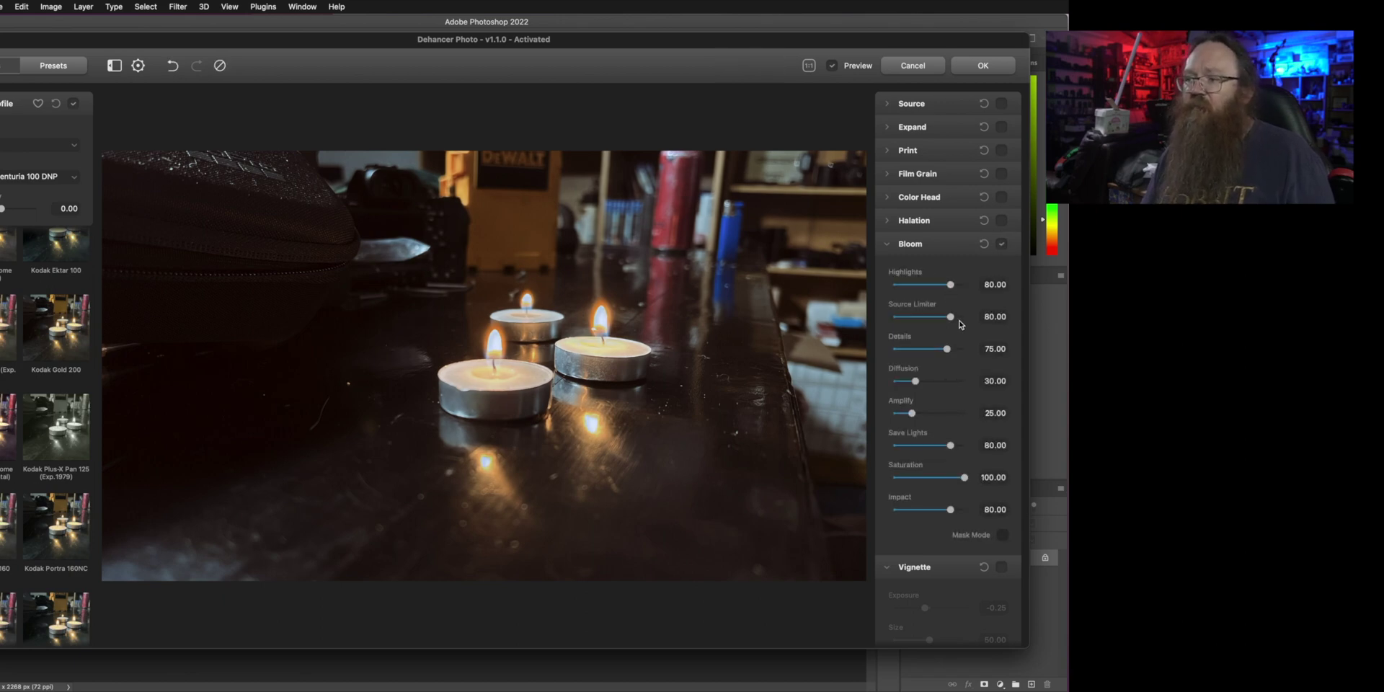
pyautogui.moveTo(951, 319); pyautogui.dragTo(922, 285)
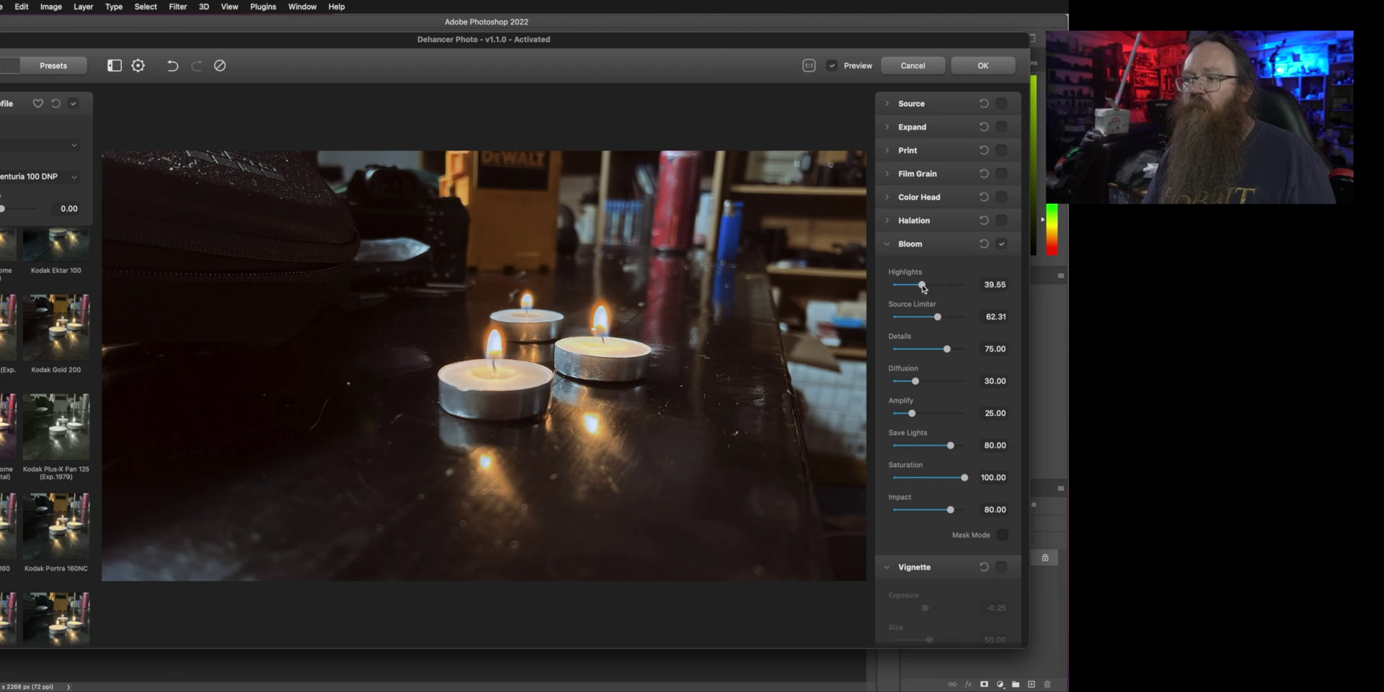
pyautogui.click(929, 349)
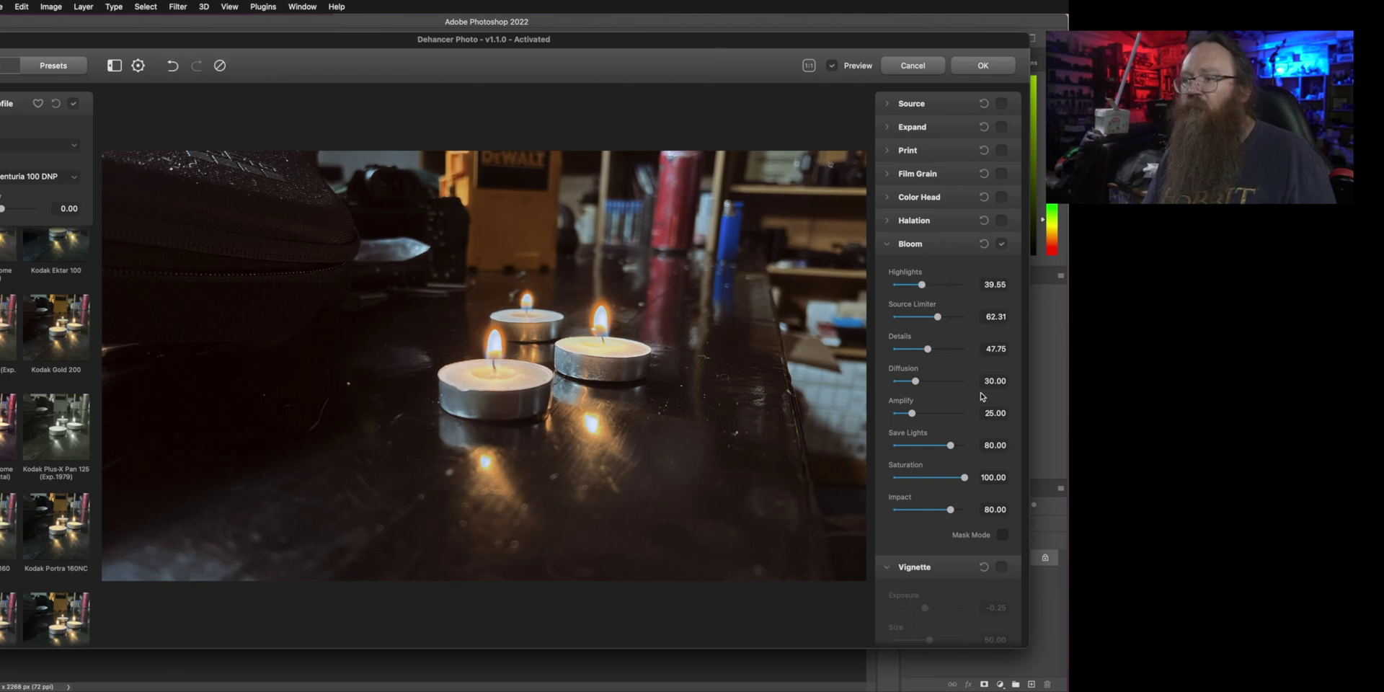
pyautogui.moveTo(916, 382); pyautogui.dragTo(981, 419)
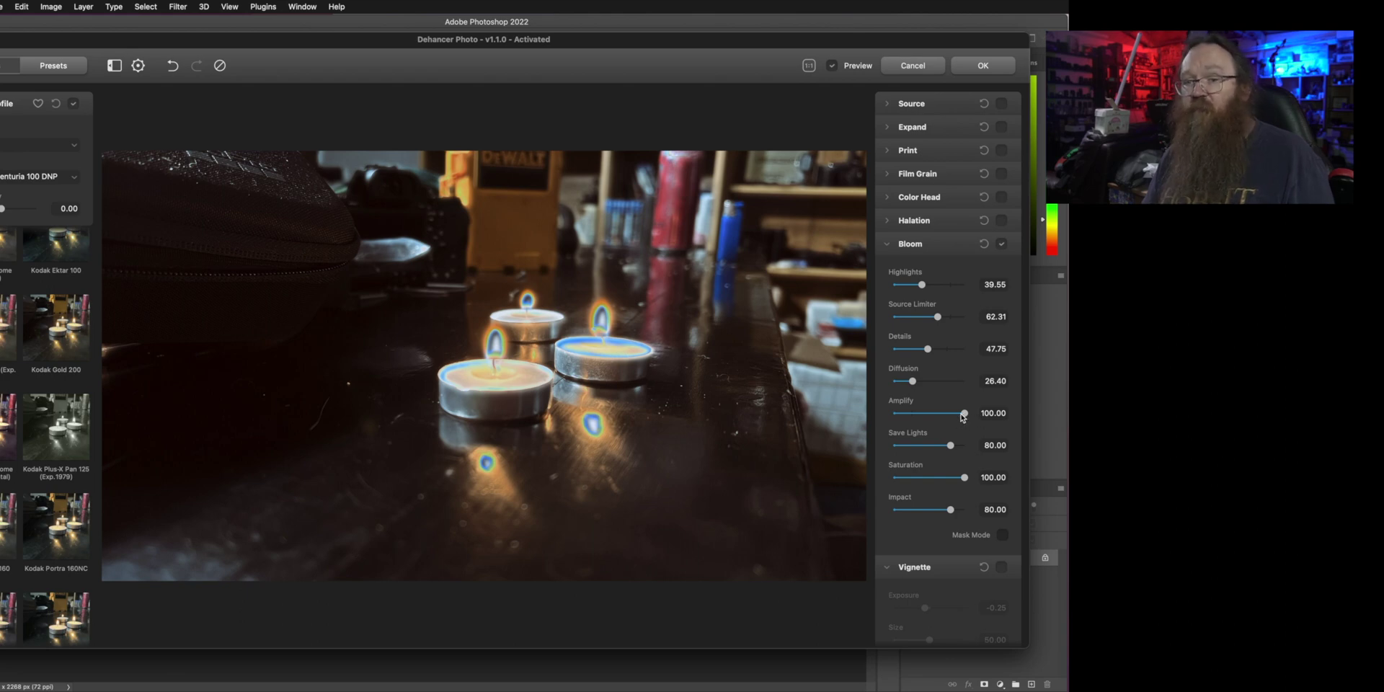
pyautogui.moveTo(962, 417); pyautogui.dragTo(944, 447)
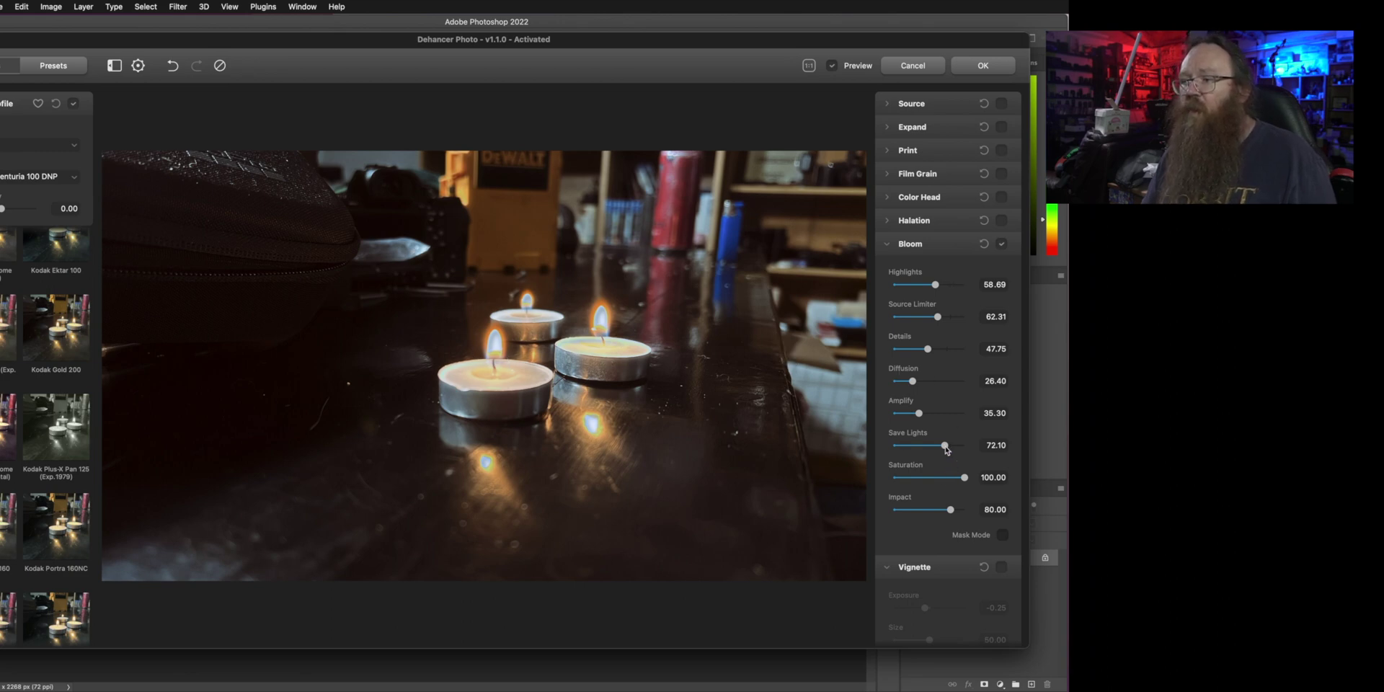
pyautogui.moveTo(947, 449); pyautogui.dragTo(901, 478)
# Step: Reset Bloom to defaults, then raise Highlights to 81.33 and Amplify to 37.10
pyautogui.click(984, 244)
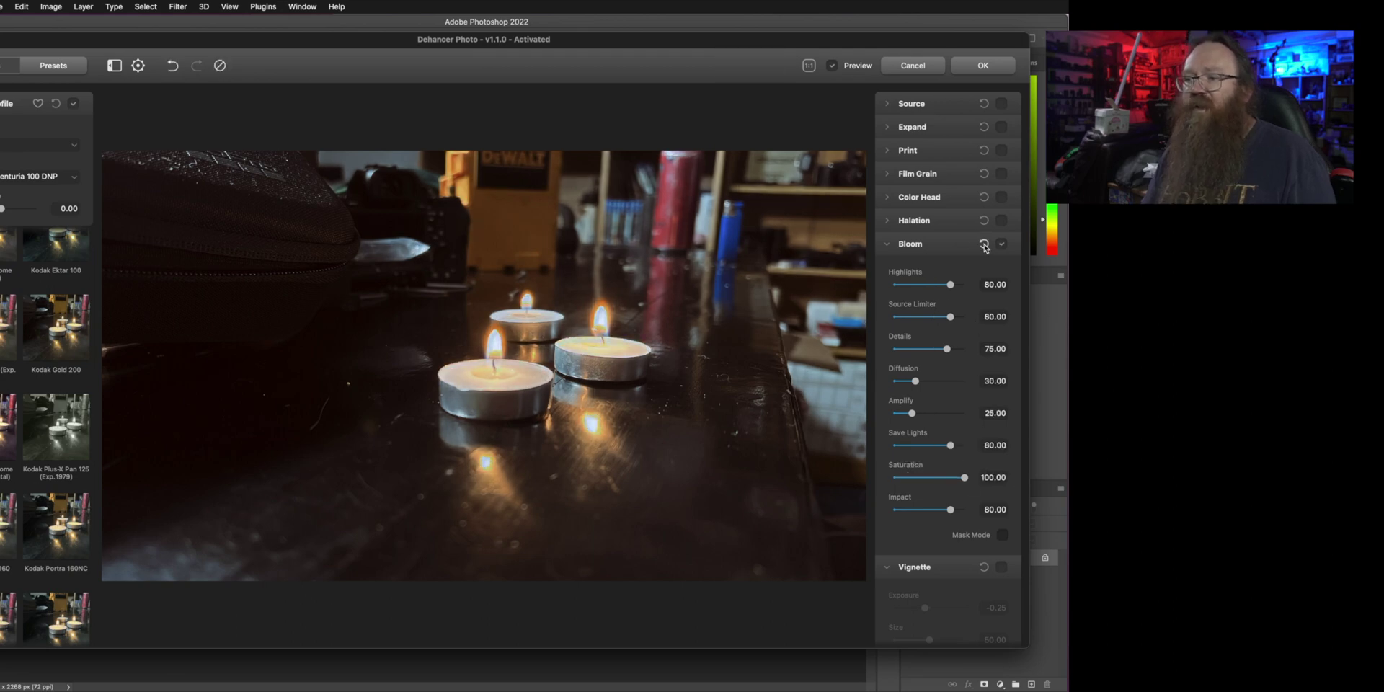
pyautogui.click(951, 285)
pyautogui.moveTo(912, 413); pyautogui.dragTo(969, 445)
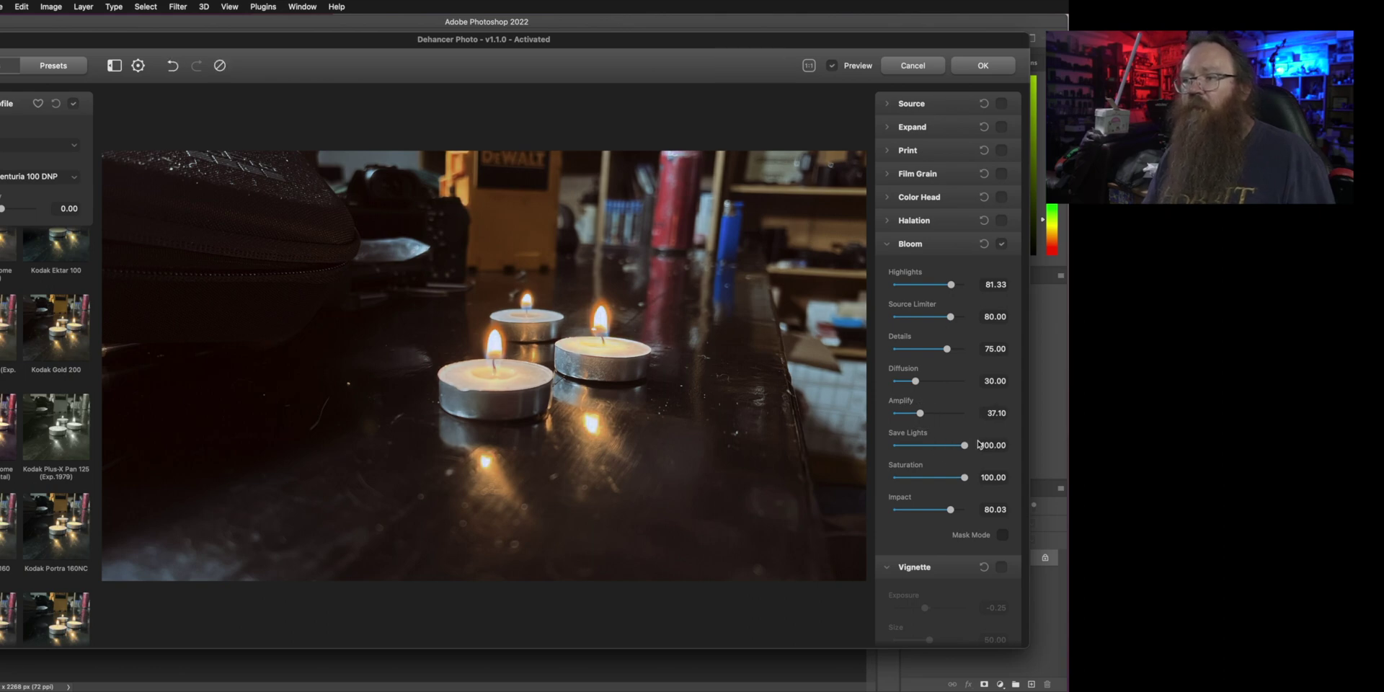
# Step: Toggle Bloom off and on to compare, then collapse the Bloom section
pyautogui.click(1002, 245)
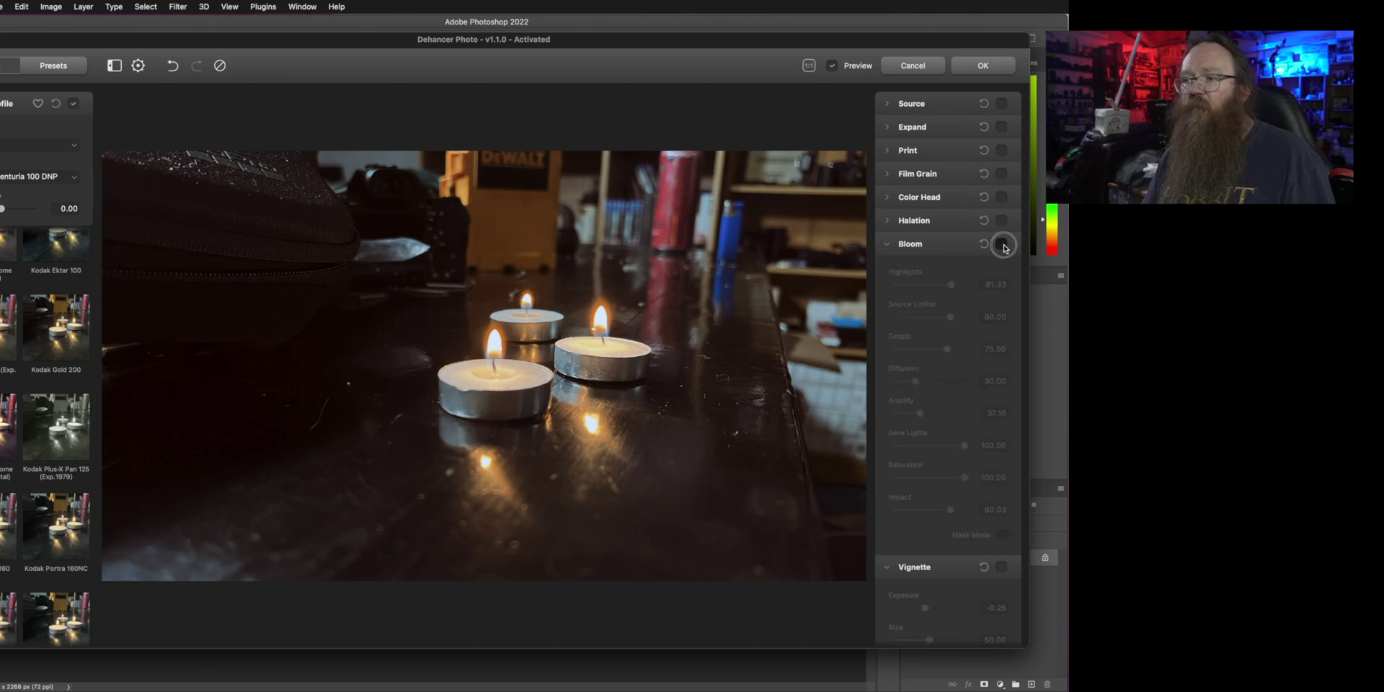
pyautogui.click(1002, 244)
pyautogui.click(1002, 244)
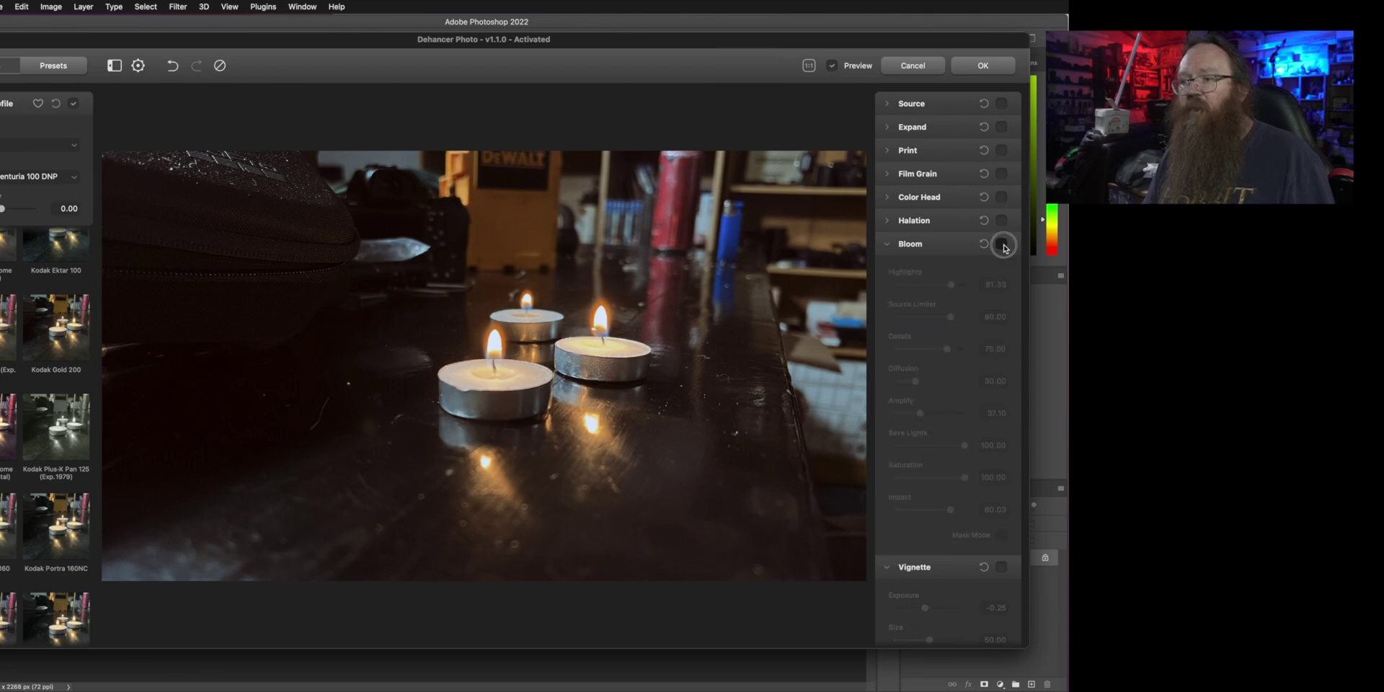
pyautogui.click(1002, 245)
pyautogui.click(1002, 244)
pyautogui.click(1002, 244)
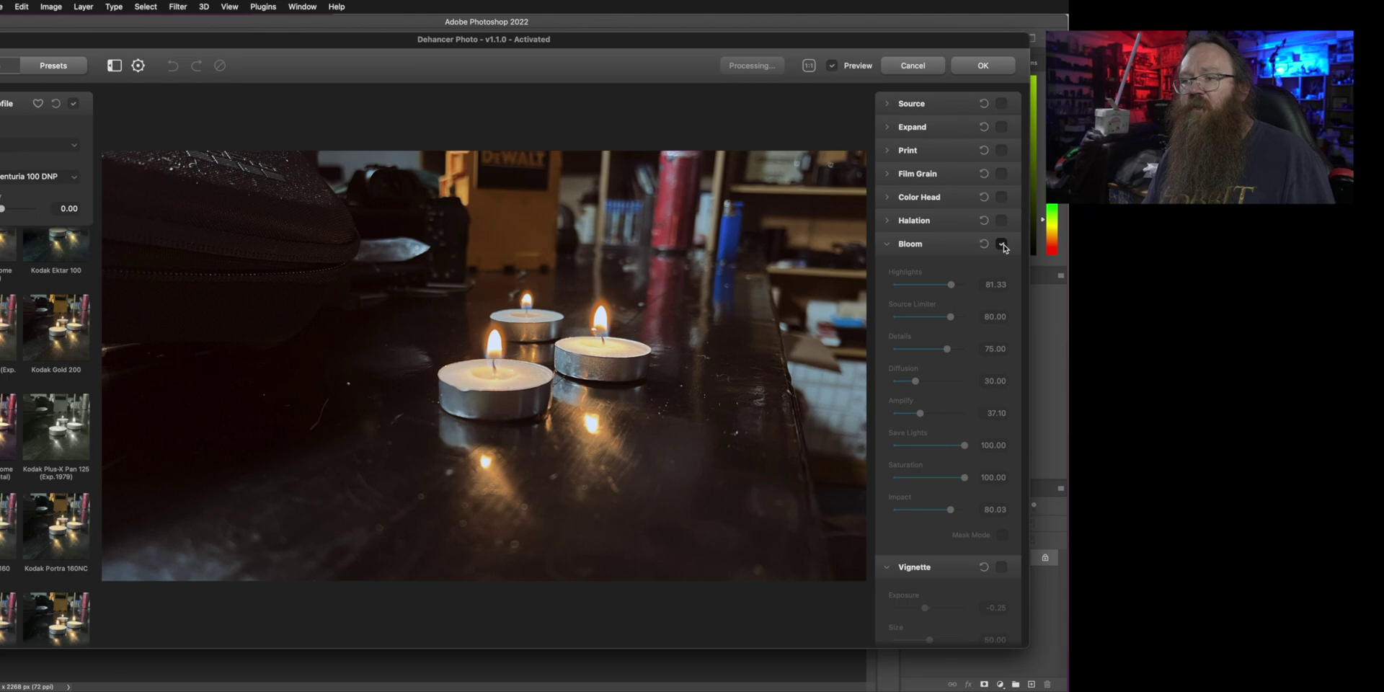
pyautogui.click(896, 252)
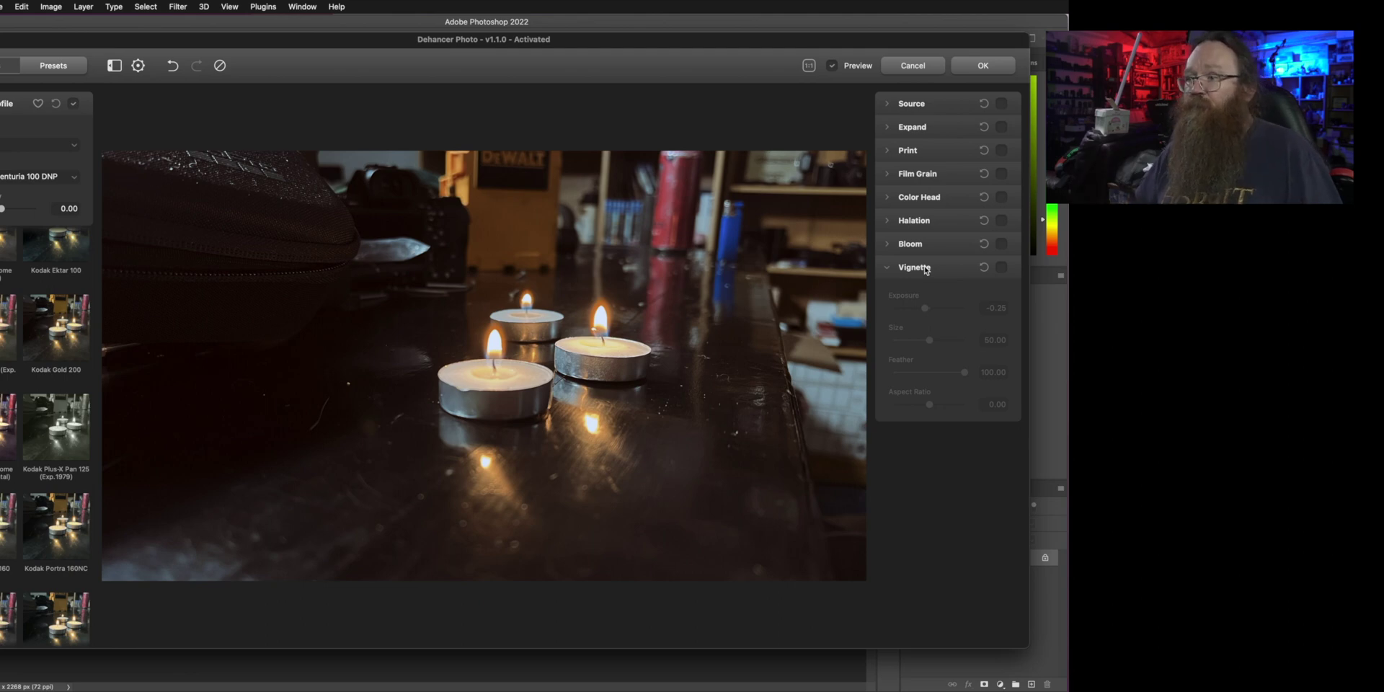
# Step: Enable the vignette at Exposure -1.12, Size 65.59 and Feather 15.18, comparing it off and on
pyautogui.click(1002, 269)
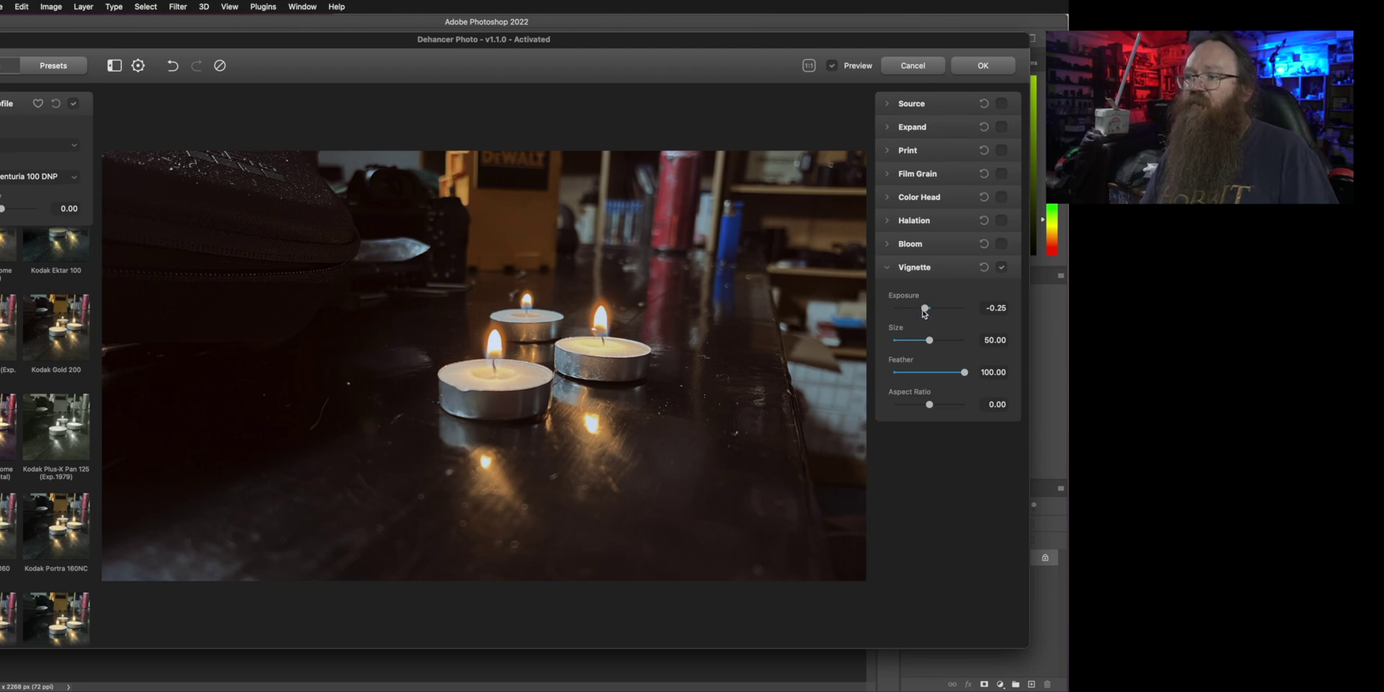
pyautogui.moveTo(926, 310)
pyautogui.mouseDown()
pyautogui.moveTo(896, 311)
pyautogui.moveTo(948, 307)
pyautogui.moveTo(917, 309)
pyautogui.moveTo(931, 309)
pyautogui.mouseUp()
pyautogui.moveTo(965, 372); pyautogui.dragTo(878, 370)
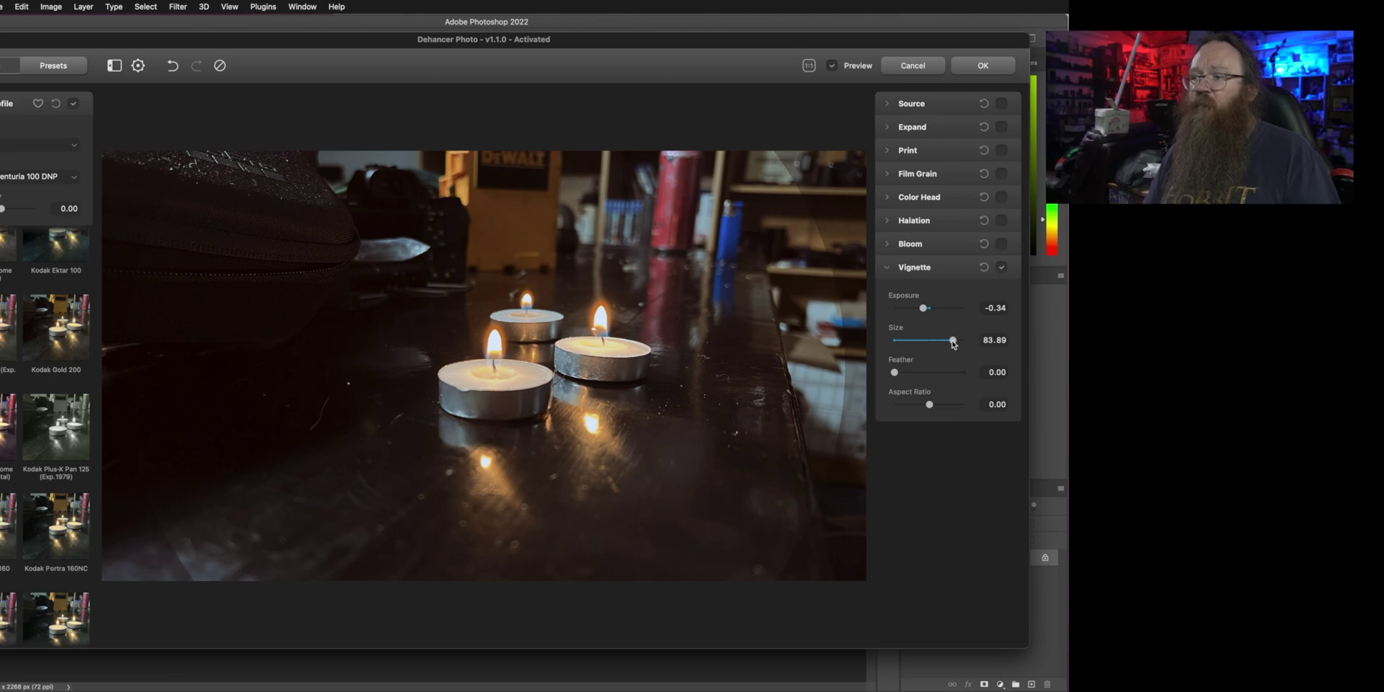
pyautogui.moveTo(925, 309)
pyautogui.mouseDown()
pyautogui.moveTo(946, 344)
pyautogui.moveTo(911, 312)
pyautogui.mouseUp()
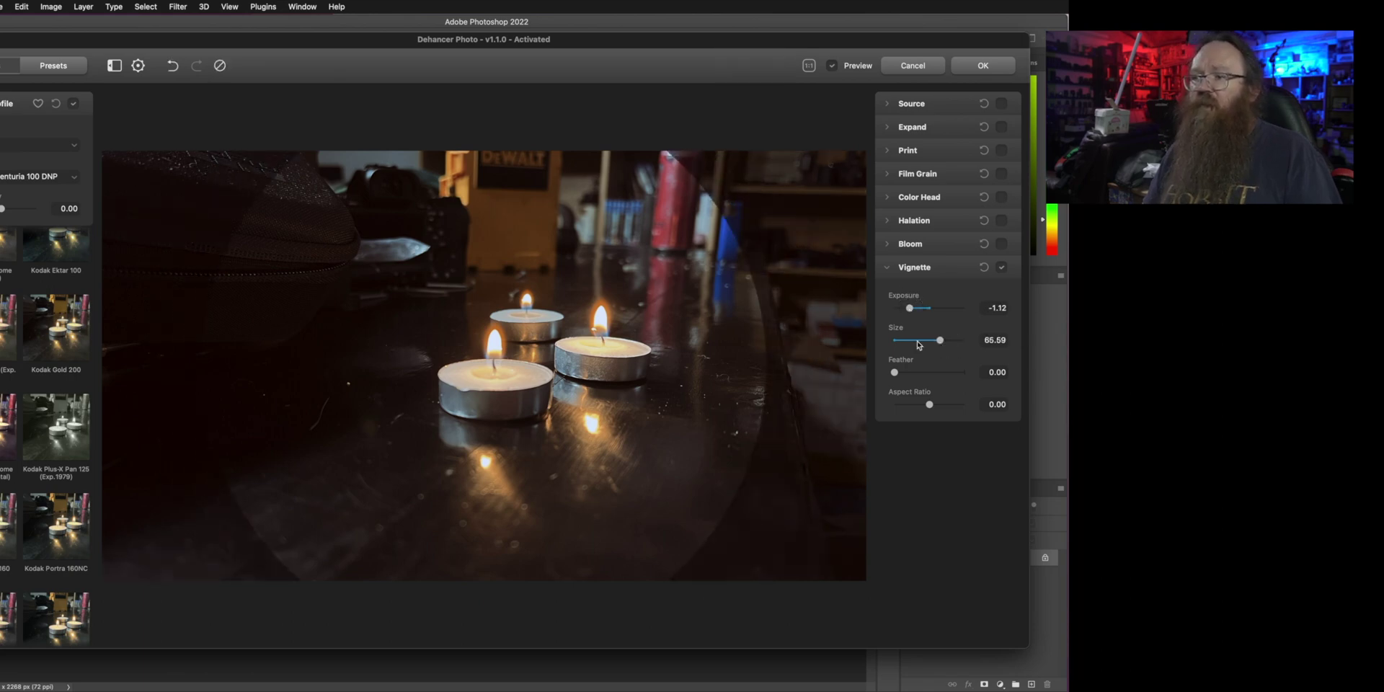
pyautogui.moveTo(894, 372); pyautogui.dragTo(905, 378)
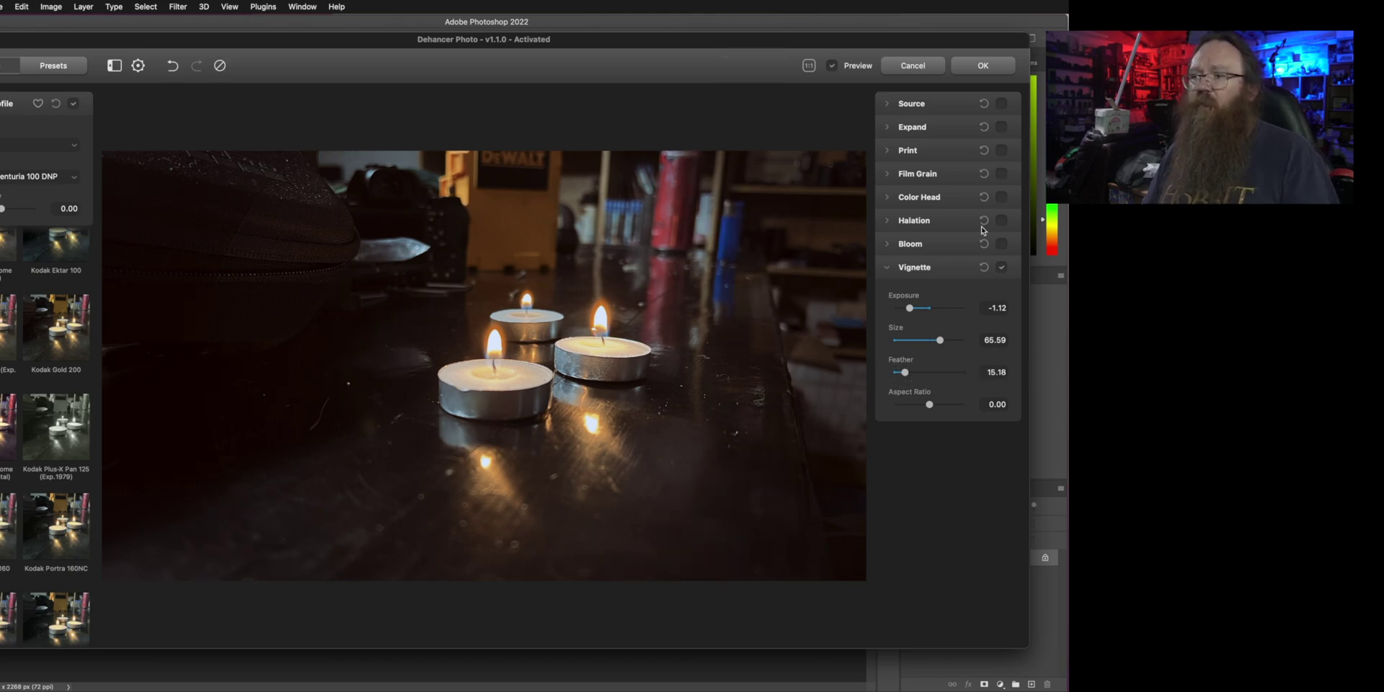
pyautogui.click(1001, 267)
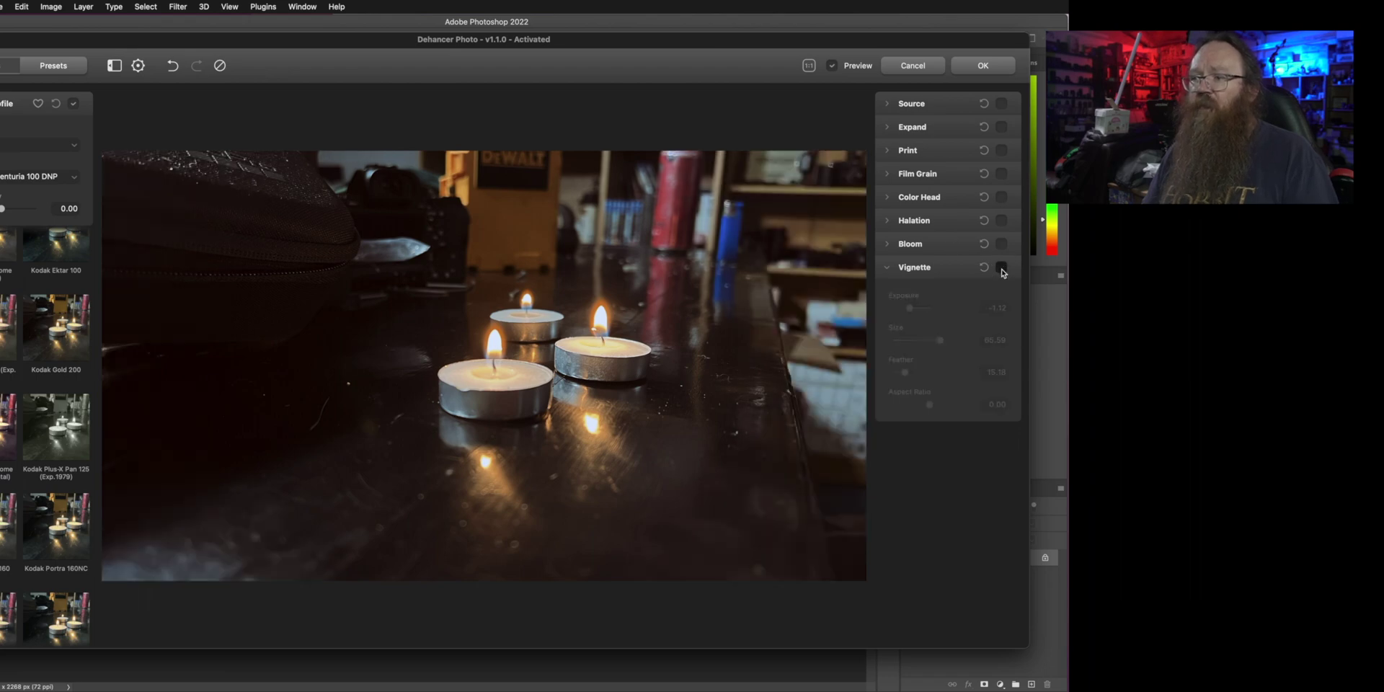
pyautogui.click(1001, 267)
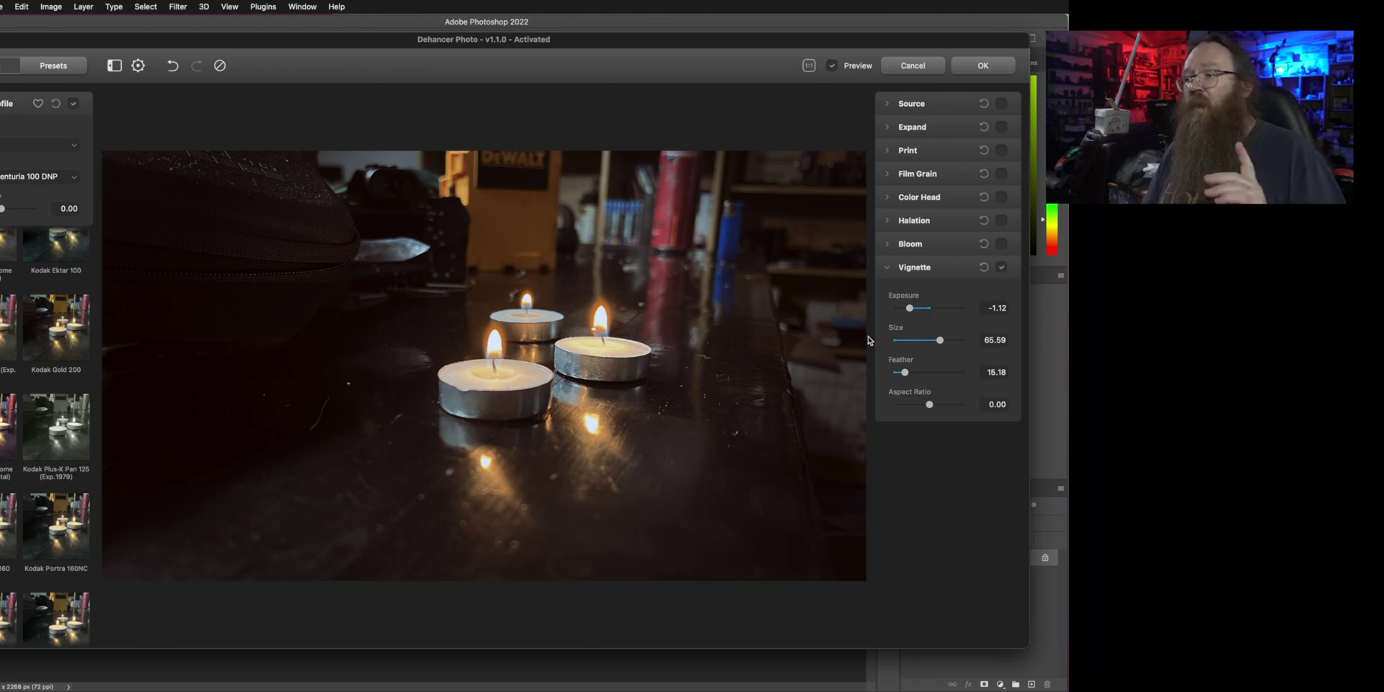
# Step: Refine the vignette to Exposure -1.20, Size 50.00, Feather 19.16 and Aspect Ratio 12.41
pyautogui.click(1002, 267)
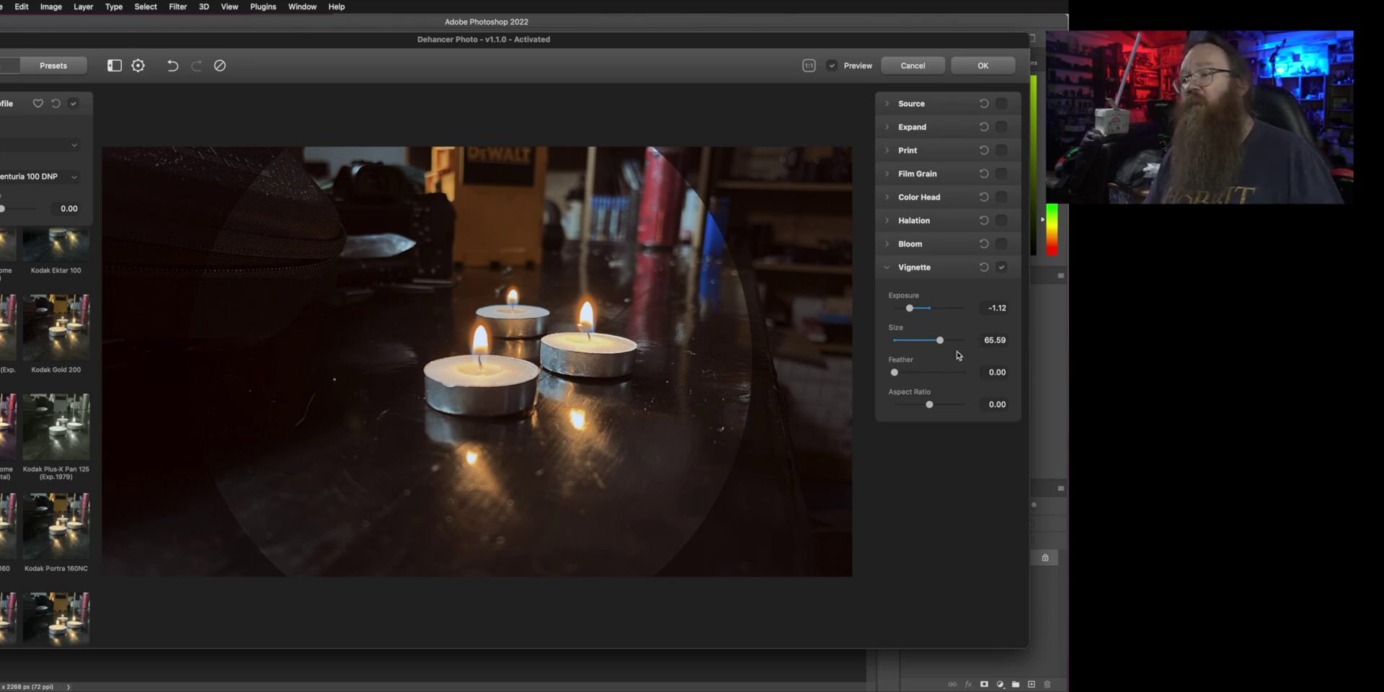
pyautogui.moveTo(930, 408); pyautogui.dragTo(940, 408)
pyautogui.moveTo(910, 308); pyautogui.dragTo(909, 309)
pyautogui.moveTo(940, 339); pyautogui.dragTo(930, 344)
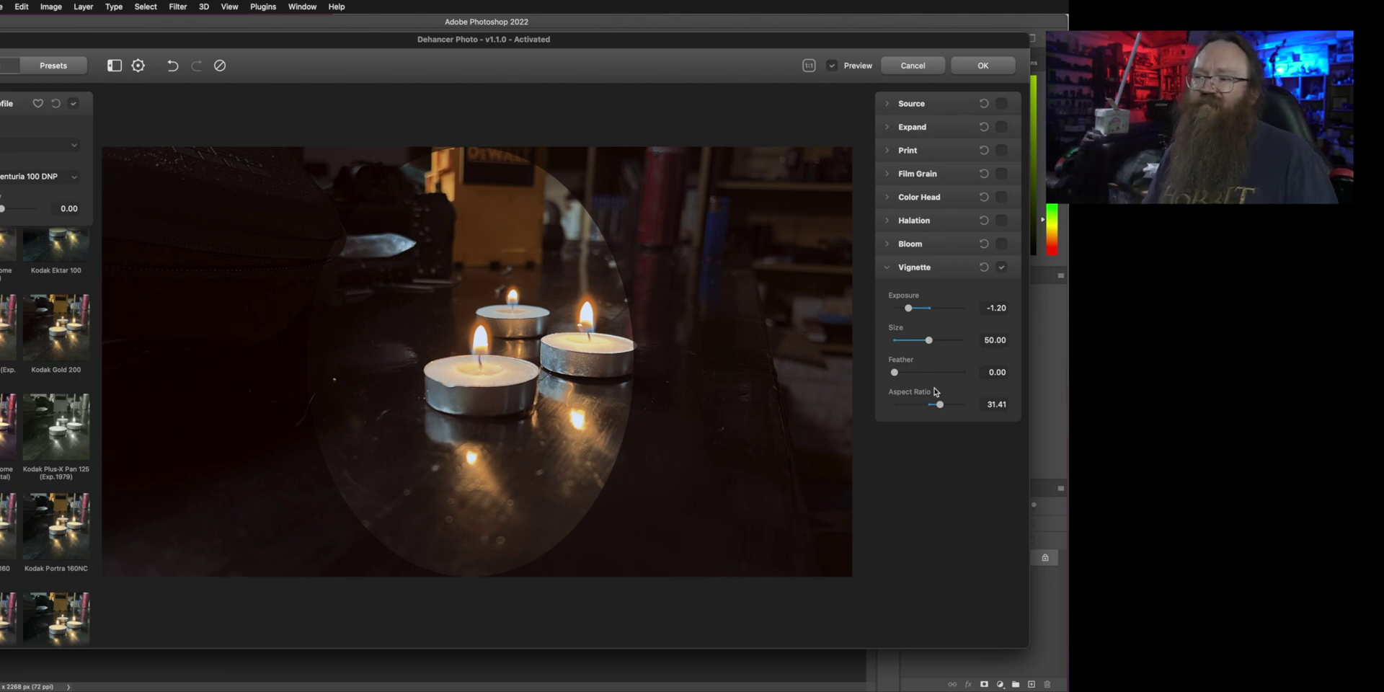
pyautogui.moveTo(940, 404); pyautogui.dragTo(907, 375)
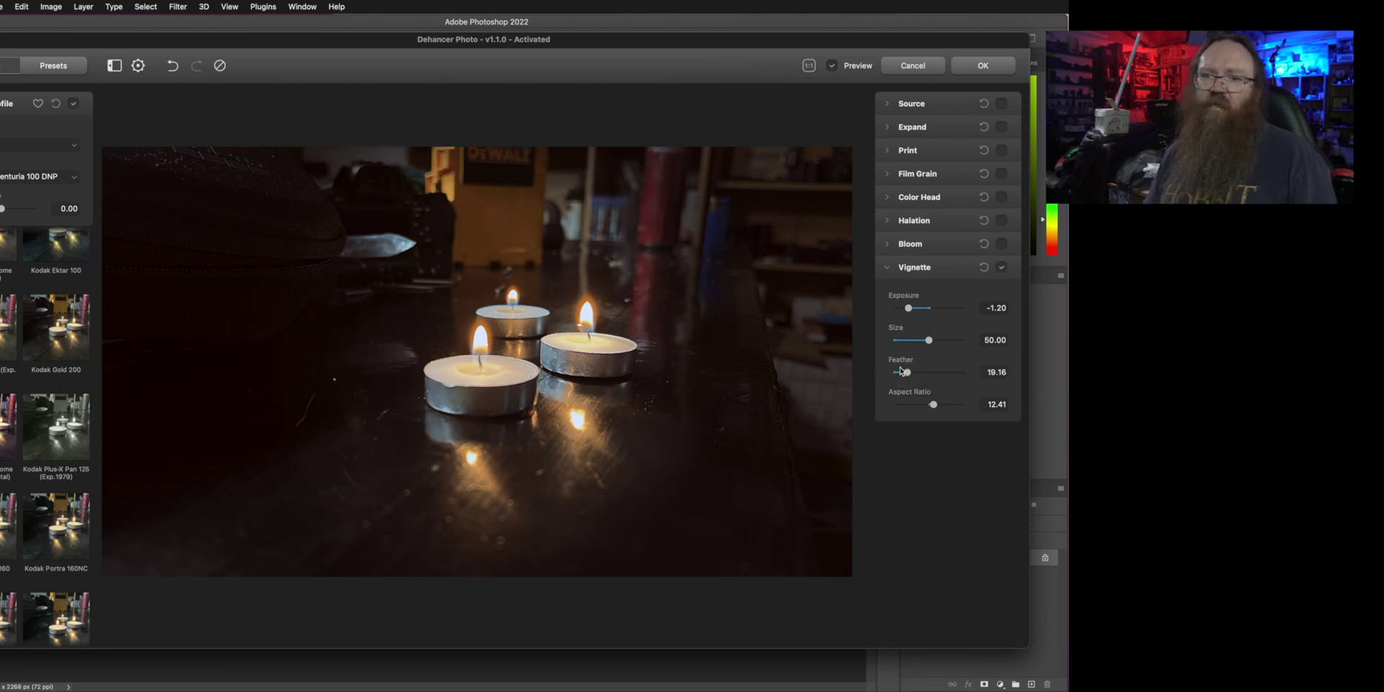
pyautogui.click(888, 269)
pyautogui.click(888, 245)
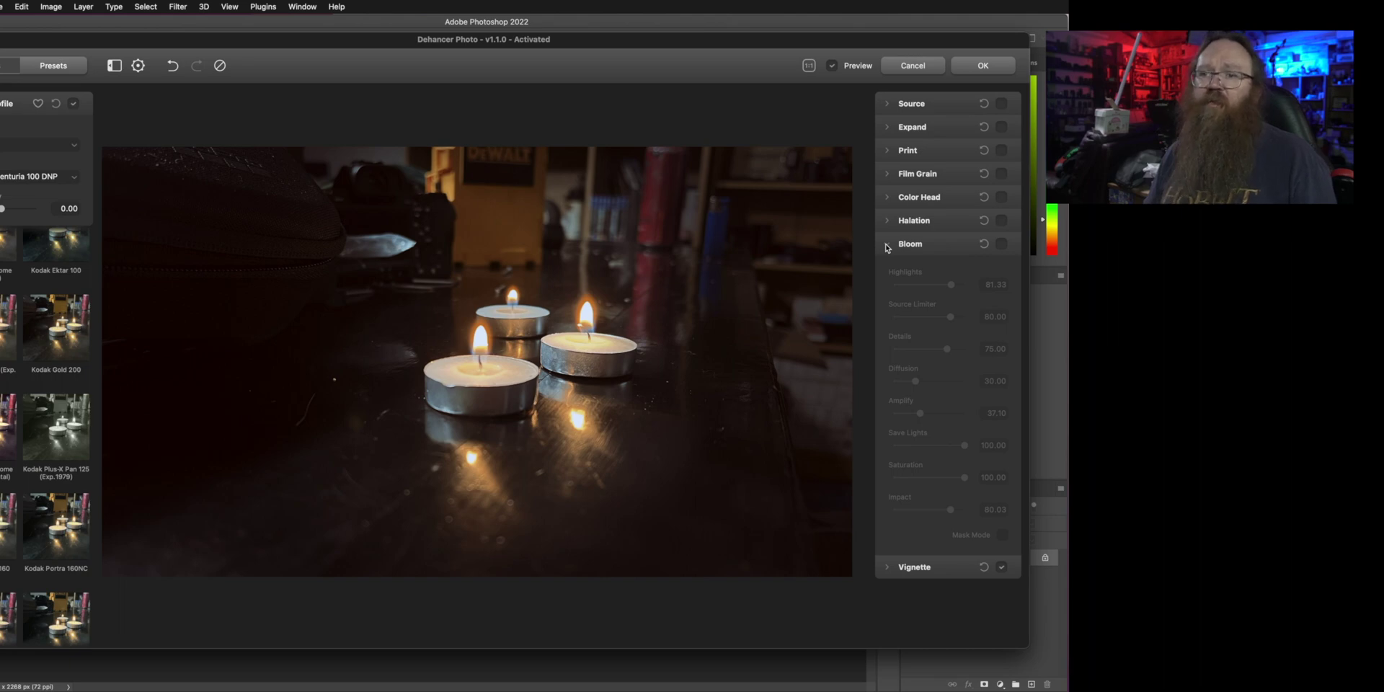
# Step: Apply the Dehancer film look to the photo and check its Dehancer Film step in History
pyautogui.click(888, 246)
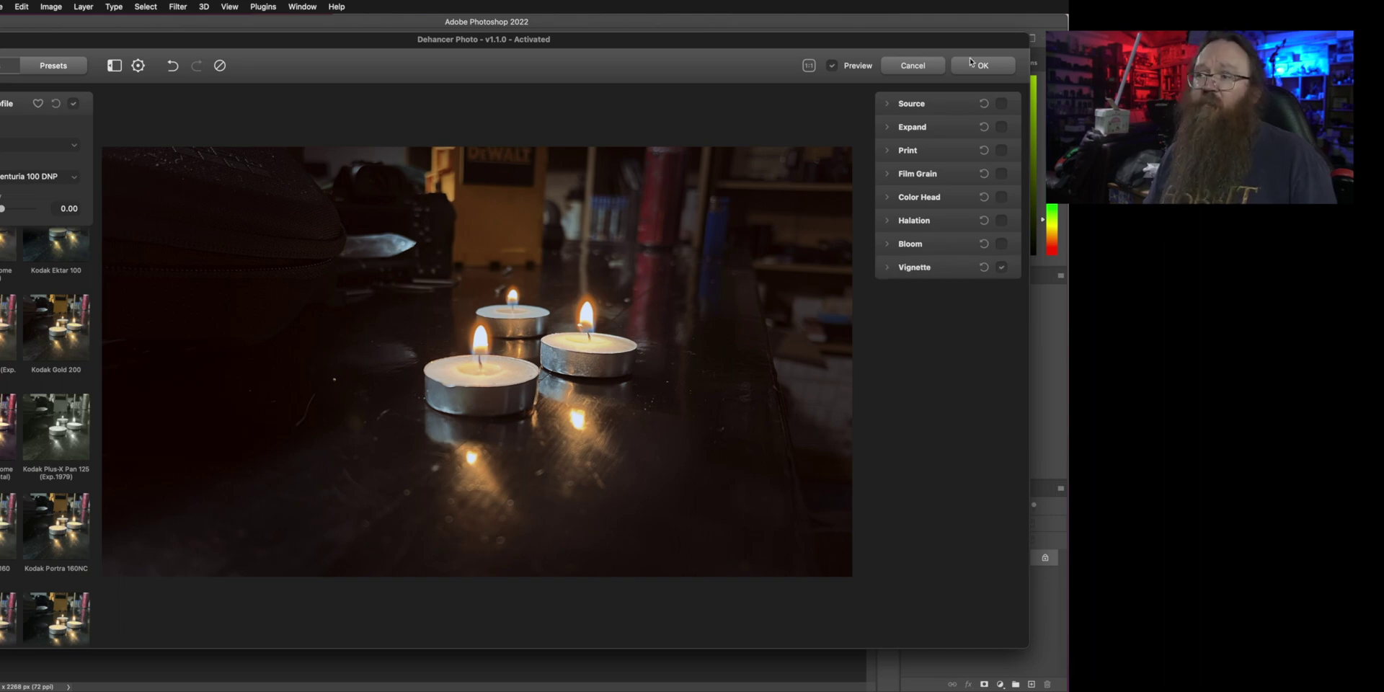
pyautogui.click(982, 65)
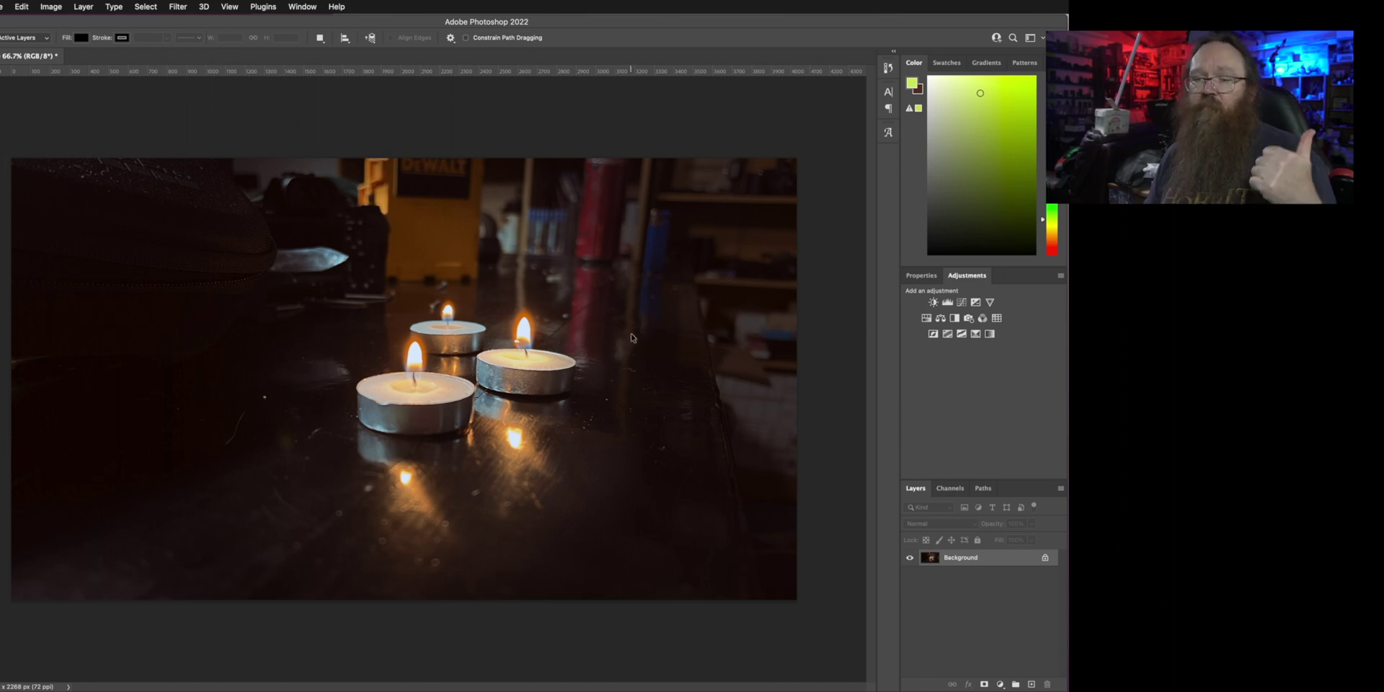
pyautogui.click(889, 69)
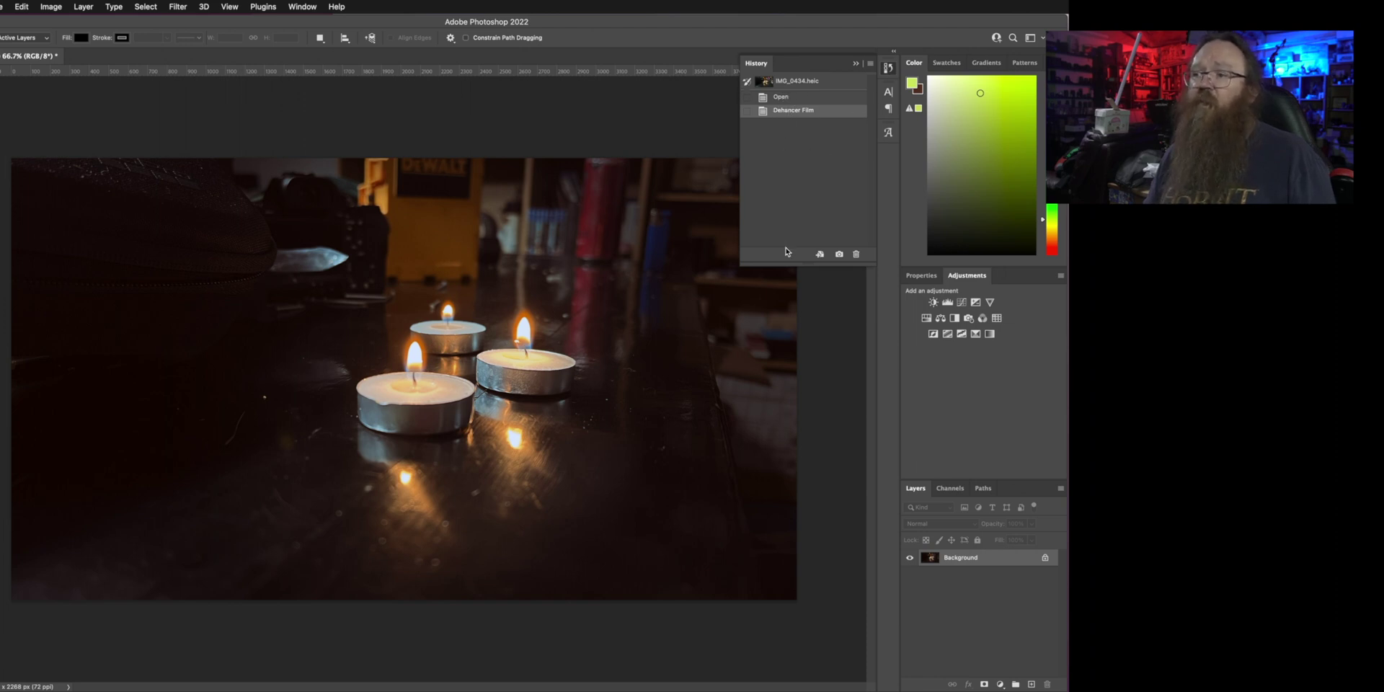
pyautogui.click(889, 68)
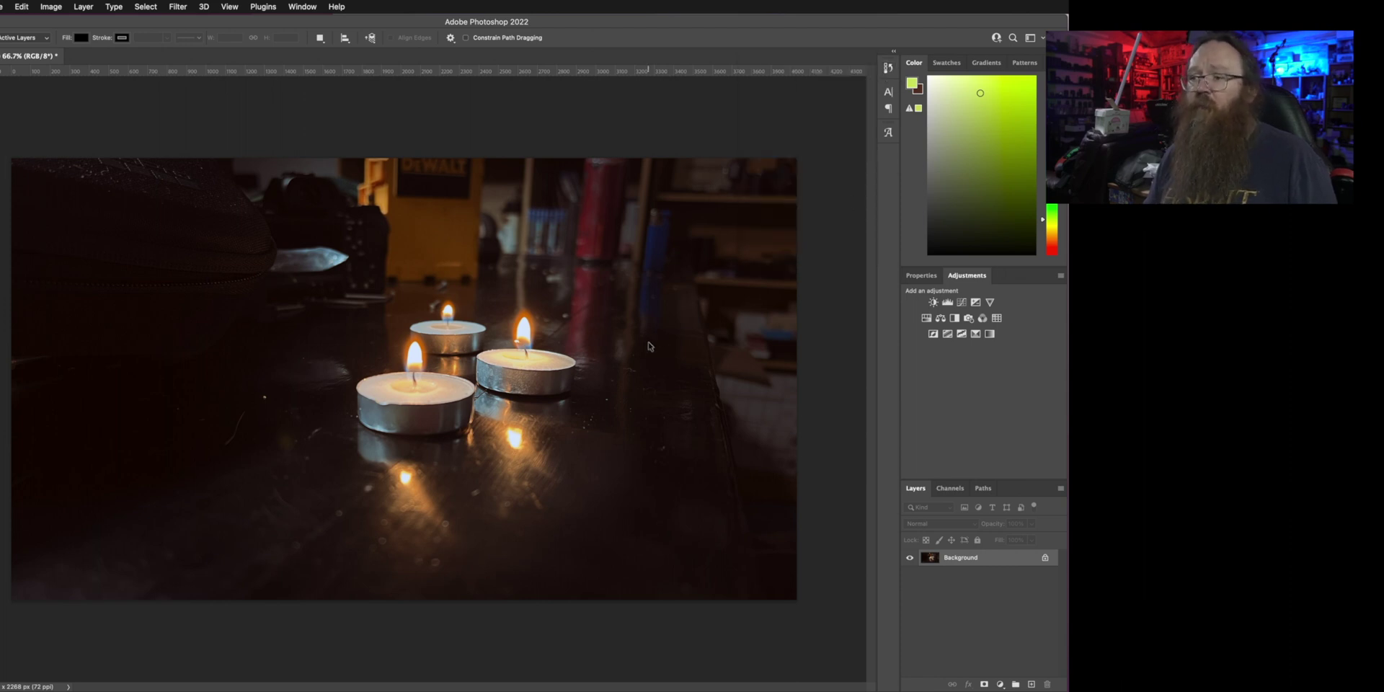